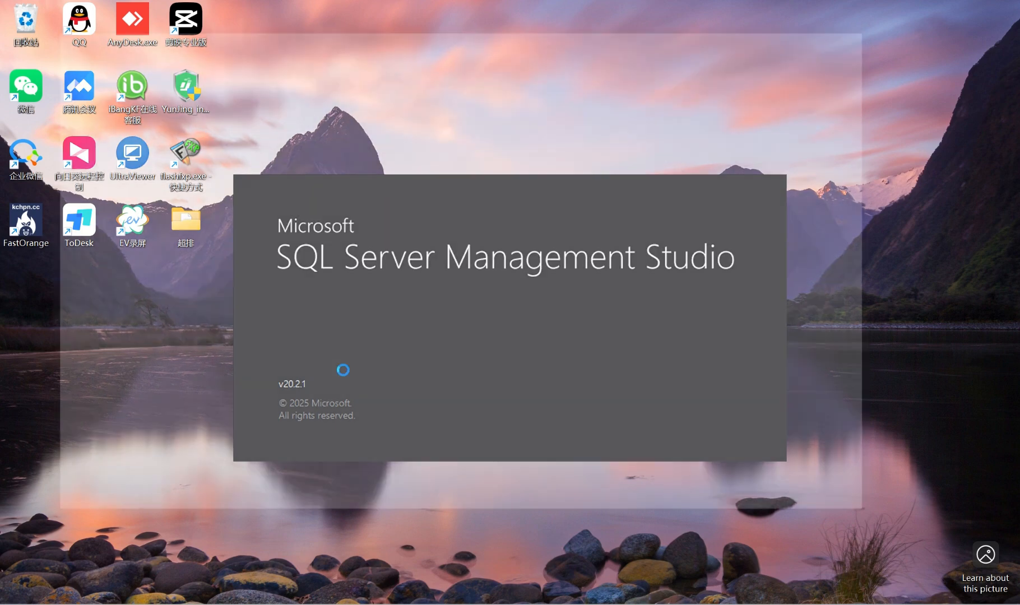
# Outline the server name, login name and password fields of the SQL Server connection dialog on a temporary screen capture, and discard it
pyautogui.press('F1')
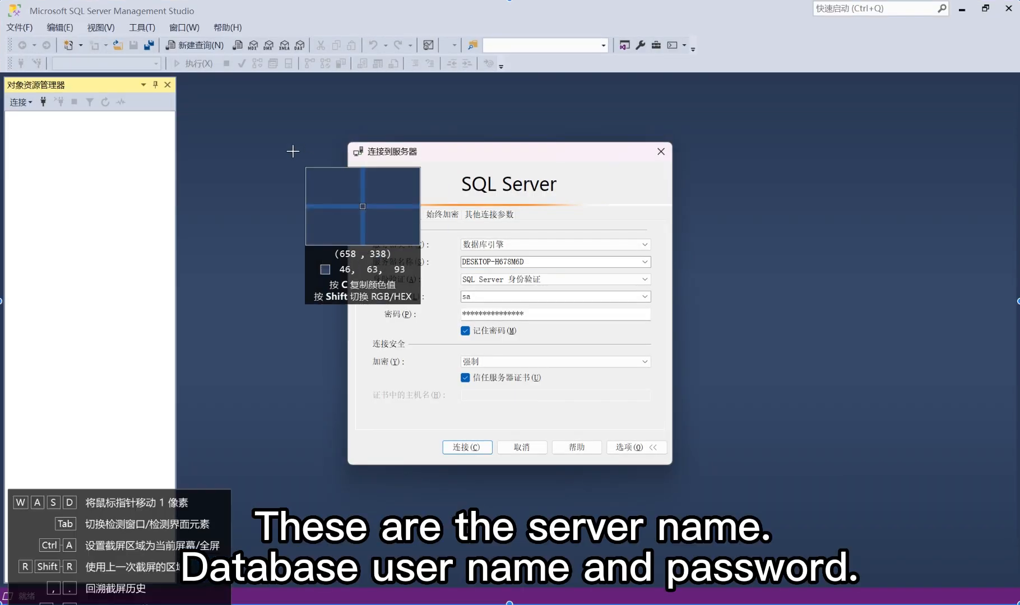
pyautogui.moveTo(270, 141)
pyautogui.mouseDown()
pyautogui.moveTo(752, 453)
pyautogui.moveTo(766, 475)
pyautogui.mouseUp()
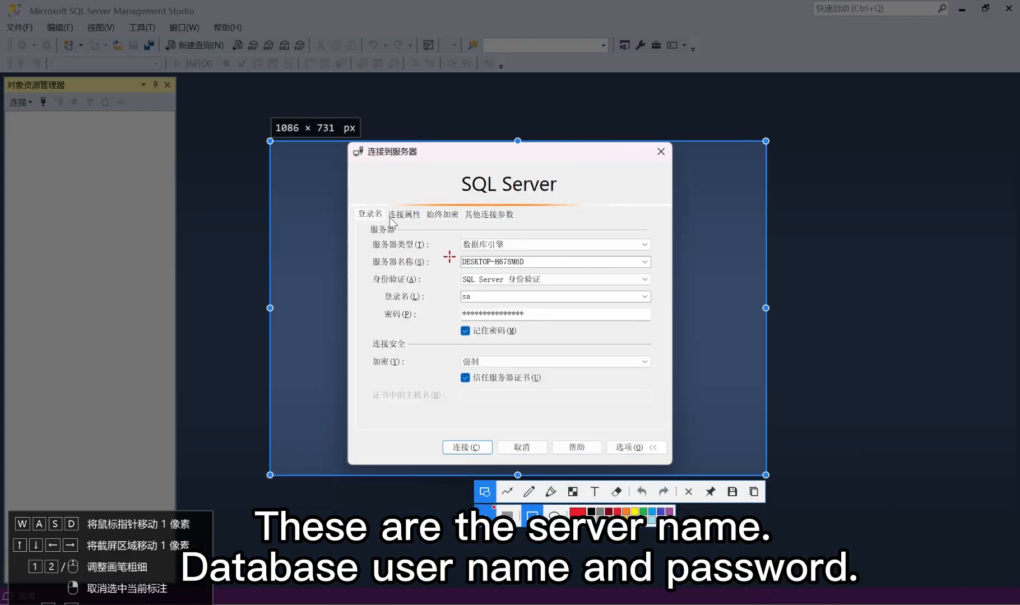
pyautogui.moveTo(452, 249)
pyautogui.mouseDown()
pyautogui.moveTo(513, 273)
pyautogui.moveTo(537, 269)
pyautogui.mouseUp()
pyautogui.moveTo(455, 287)
pyautogui.mouseDown()
pyautogui.moveTo(485, 320)
pyautogui.moveTo(553, 300)
pyautogui.mouseUp()
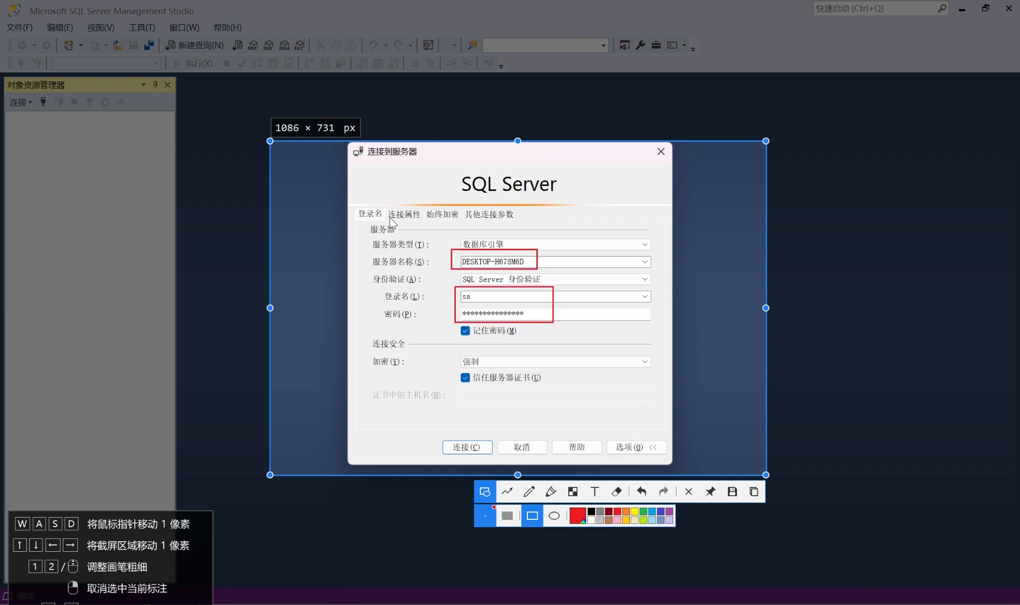
pyautogui.click(691, 491)
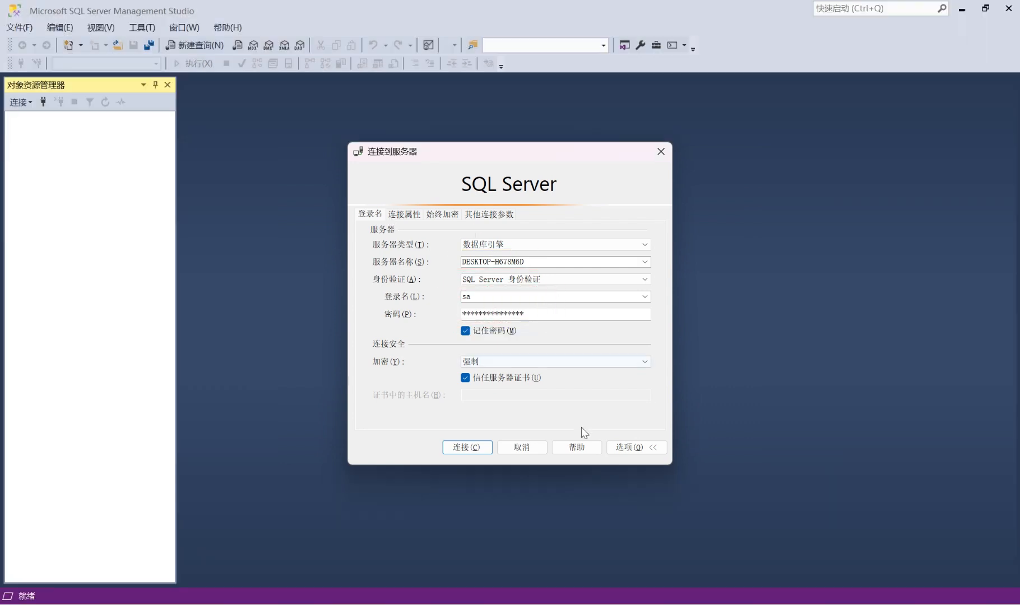
# Connect to the DESKTOP-H678M6D database engine with the sa login, and switch to Authority Management
pyautogui.click(465, 447)
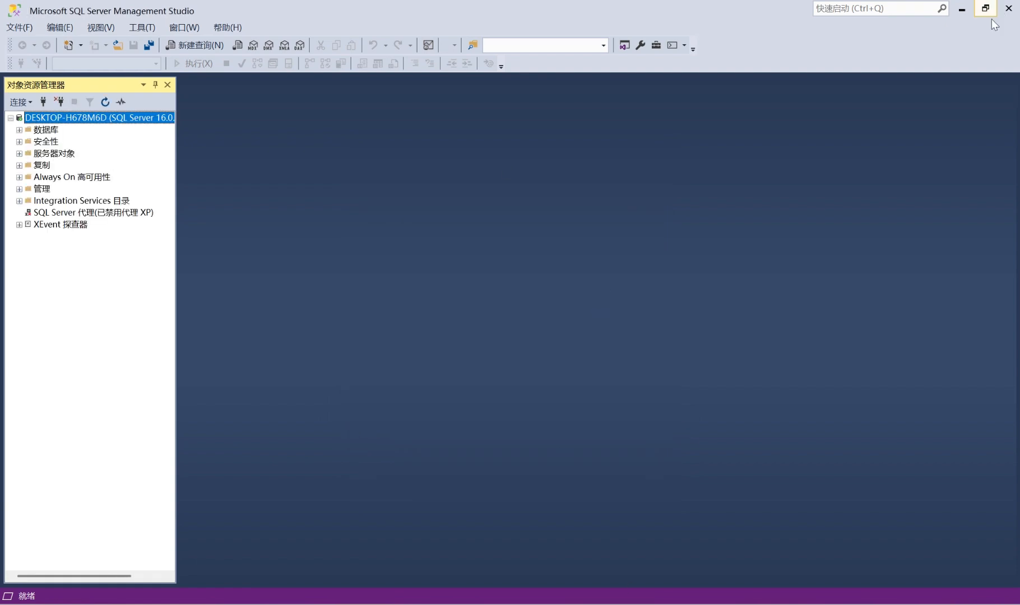
pyautogui.click(962, 8)
pyautogui.doubleClick(407, 303)
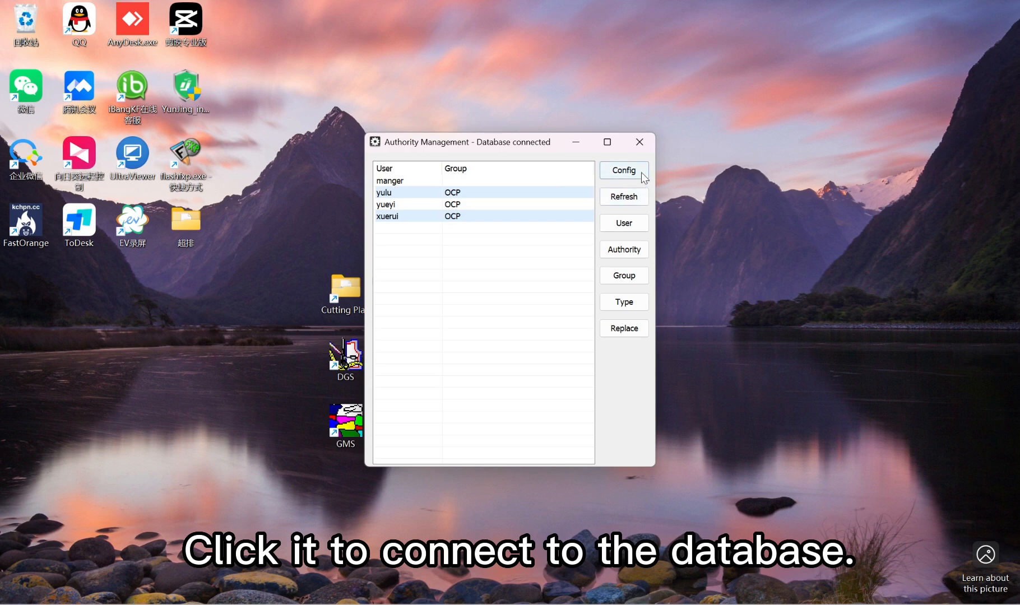
# Configure the database connection with server name DESKTOP-H678M6D and database name RPGCAD
pyautogui.click(642, 173)
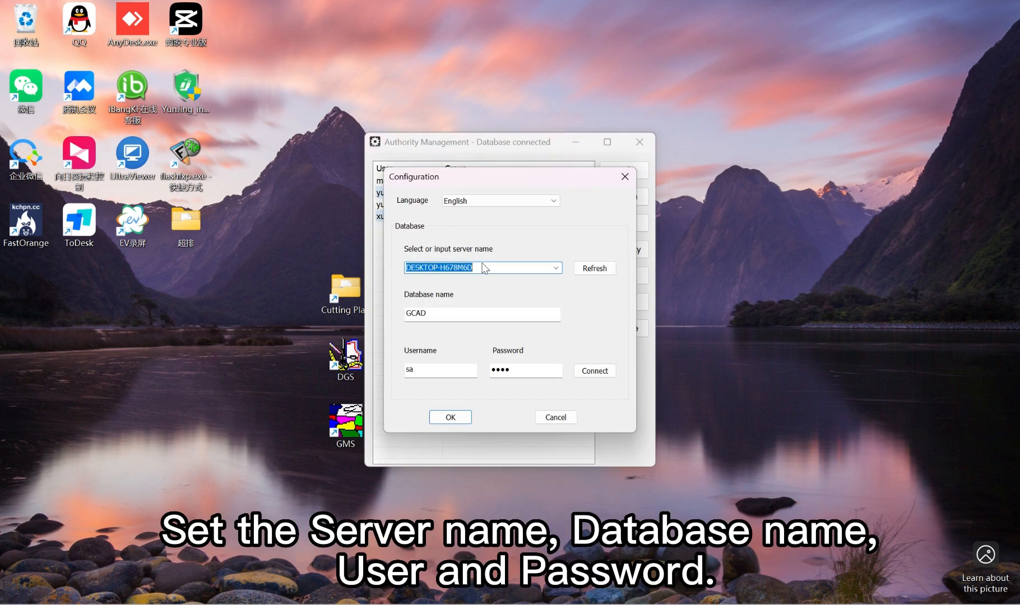
pyautogui.click(481, 270)
pyautogui.moveTo(481, 270); pyautogui.dragTo(395, 276)
pyautogui.hotkey('ctrl', 'c')
pyautogui.rightClick(454, 272)
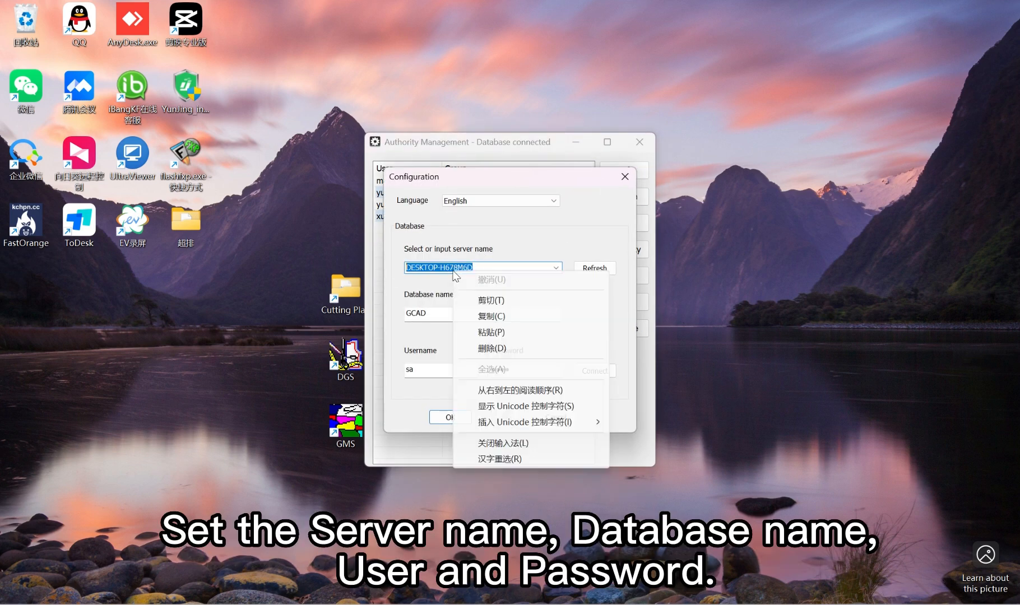
pyautogui.click(492, 335)
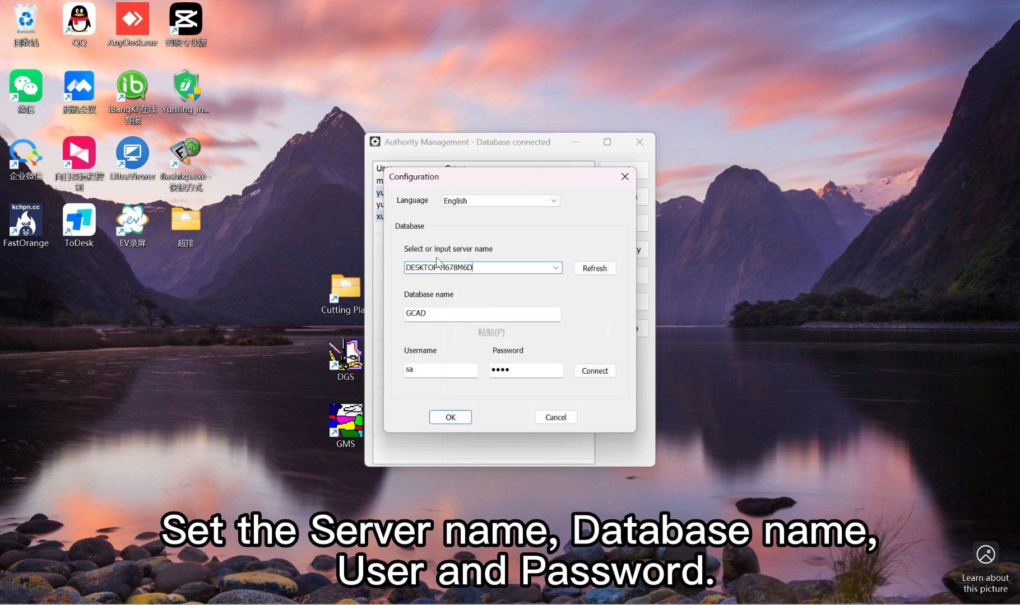
pyautogui.click(407, 314)
pyautogui.write('RP')
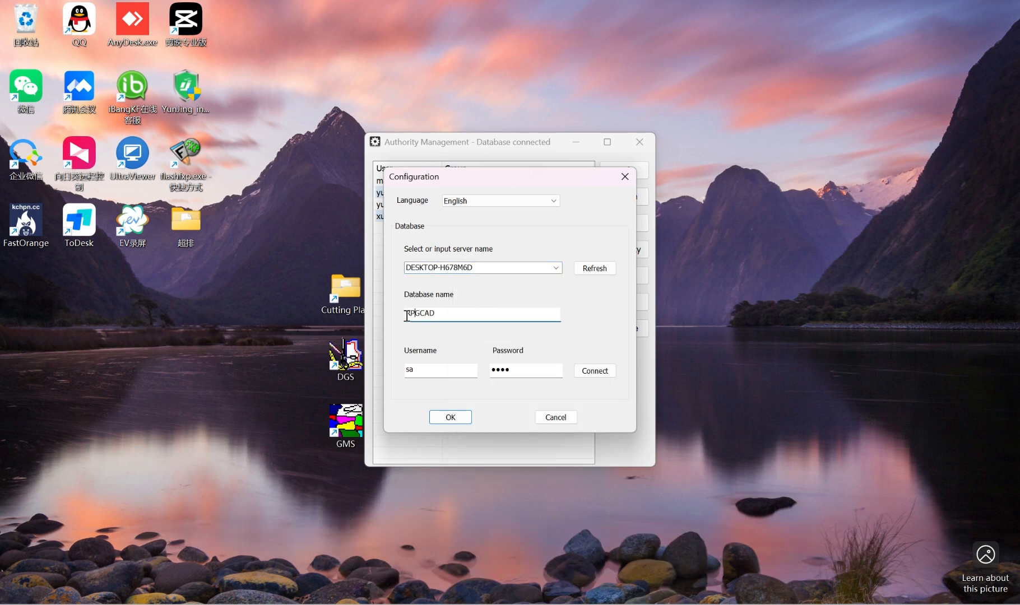
# Check the database name, username and password in the configuration, and connect to the database
pyautogui.moveTo(446, 321); pyautogui.dragTo(374, 301)
pyautogui.click(446, 320)
pyautogui.moveTo(422, 374); pyautogui.dragTo(393, 368)
pyautogui.click(525, 373)
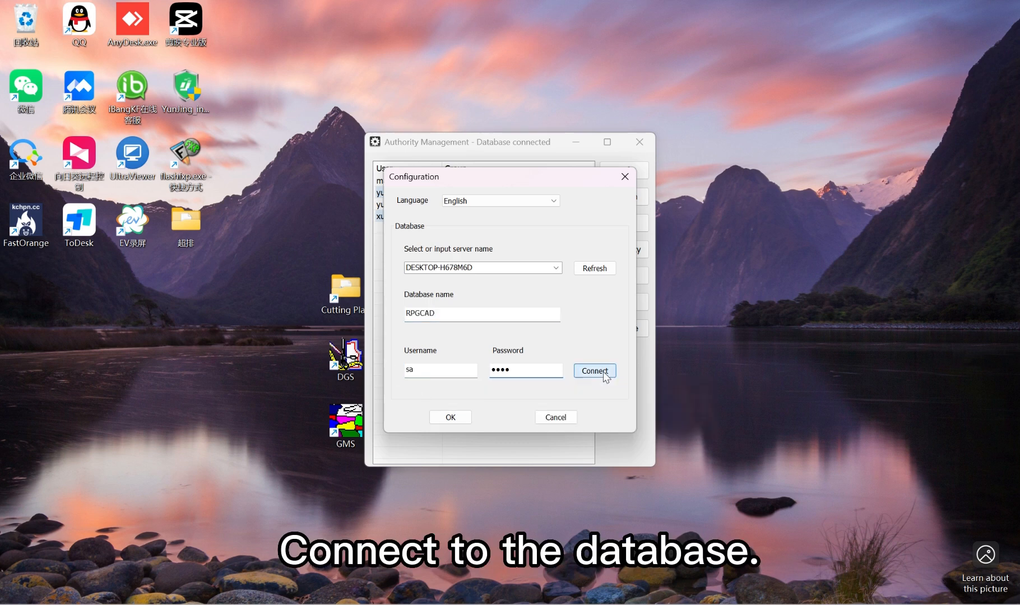
pyautogui.click(595, 370)
pyautogui.click(521, 331)
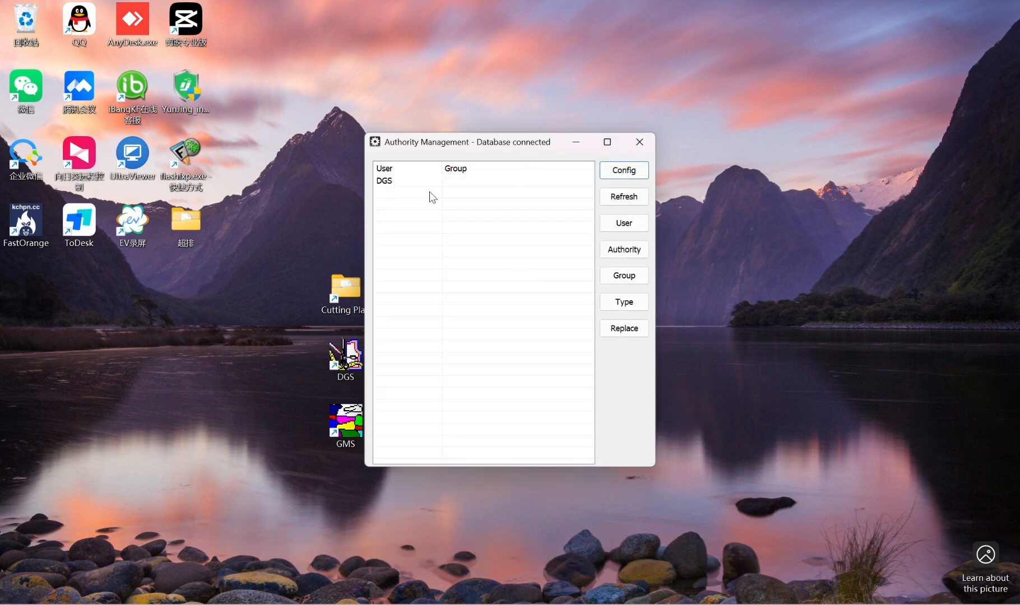
# Add a user named manger, enter the account password, and leave user management
pyautogui.click(417, 184)
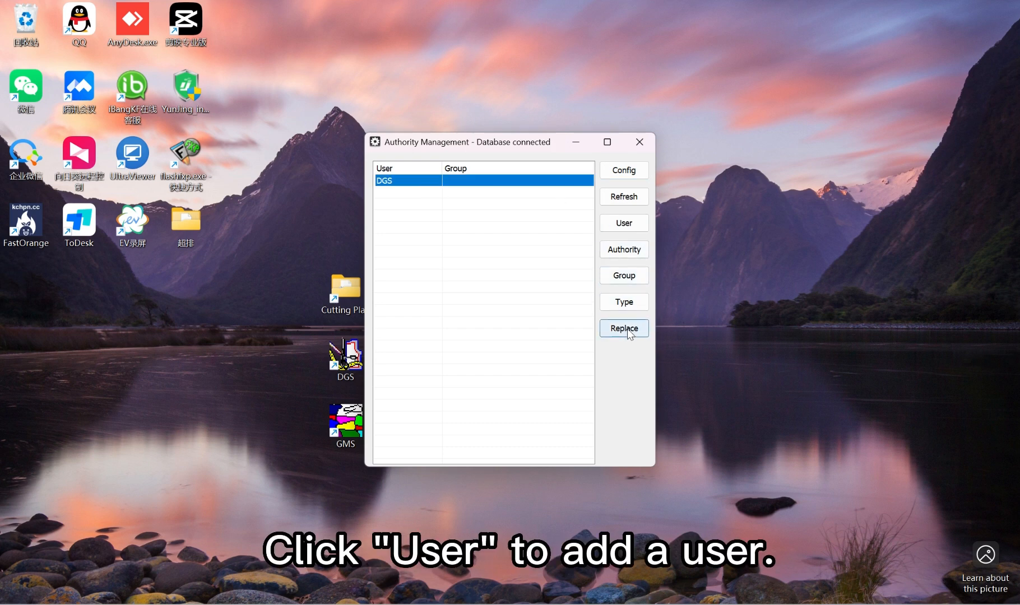
pyautogui.click(626, 224)
pyautogui.click(621, 225)
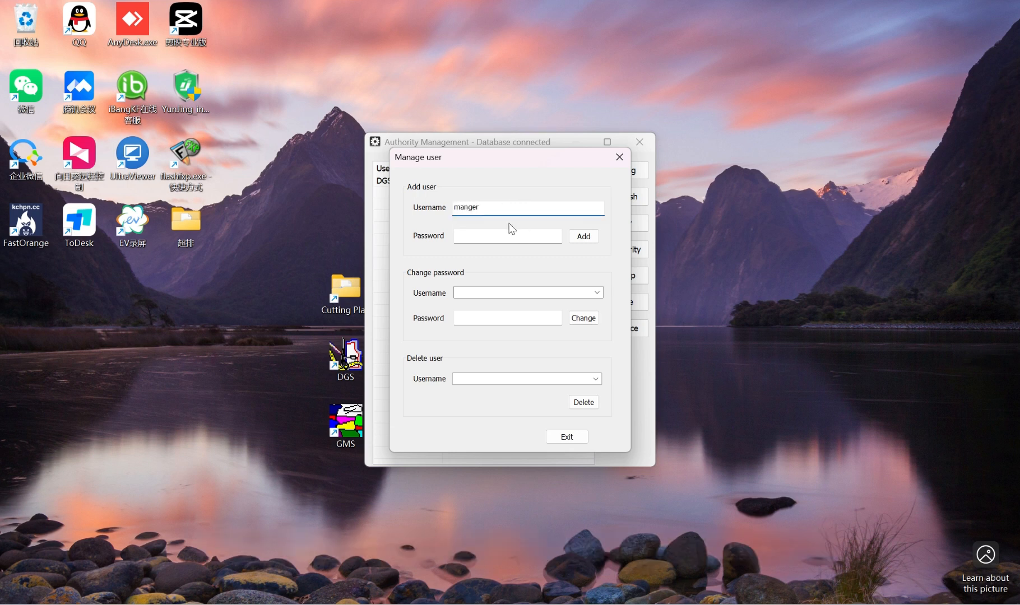
pyautogui.doubleClick(488, 208)
pyautogui.click(483, 211)
pyautogui.click(467, 236)
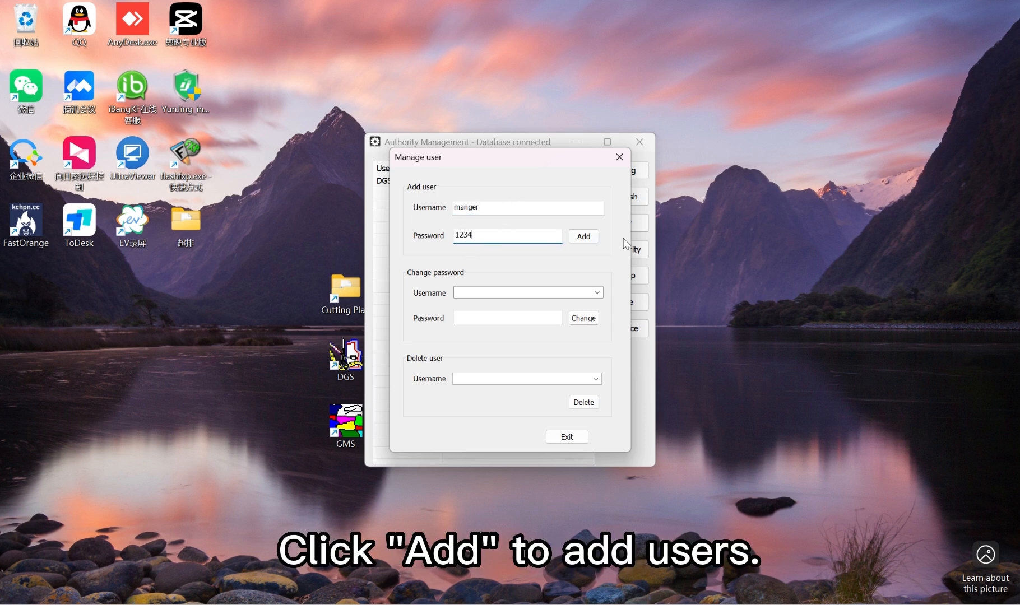
pyautogui.click(583, 236)
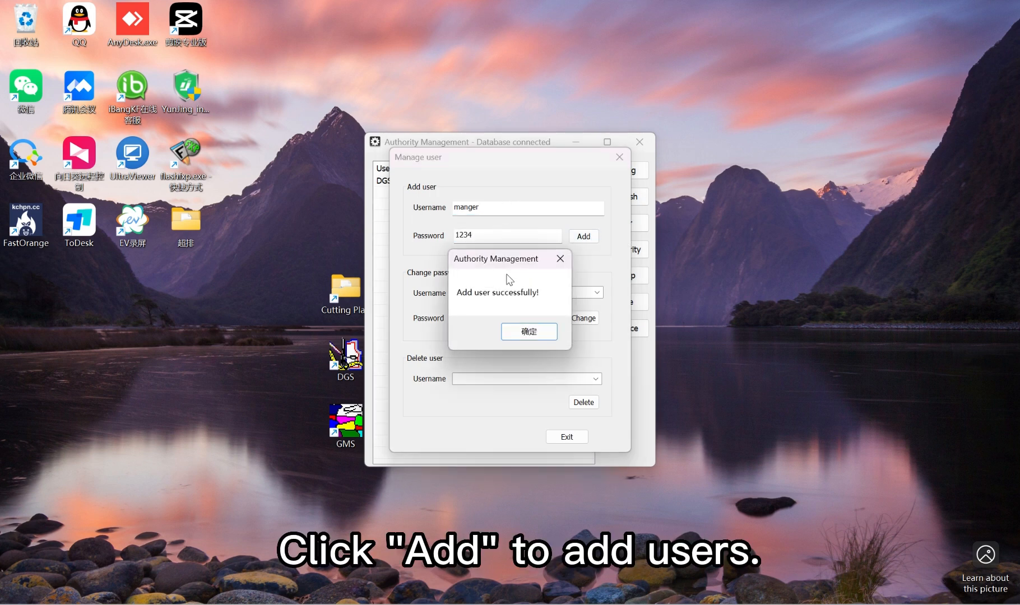
pyautogui.click(522, 335)
pyautogui.click(620, 157)
# Grant manger every permission except the DGS own-file restriction and the GMS own-file and checked-style-file restrictions, and save the authority settings
pyautogui.click(406, 196)
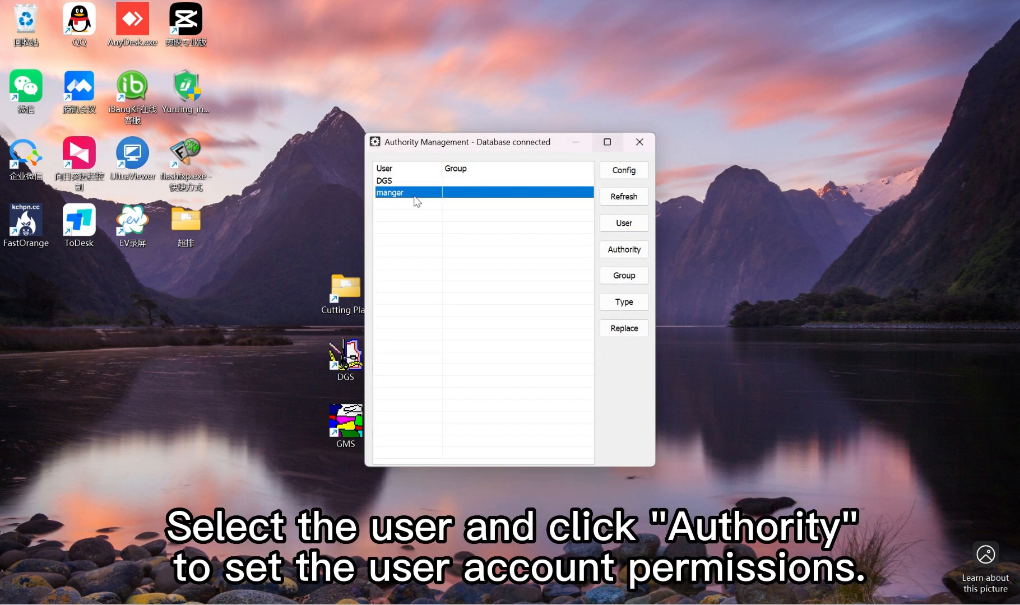
pyautogui.click(628, 253)
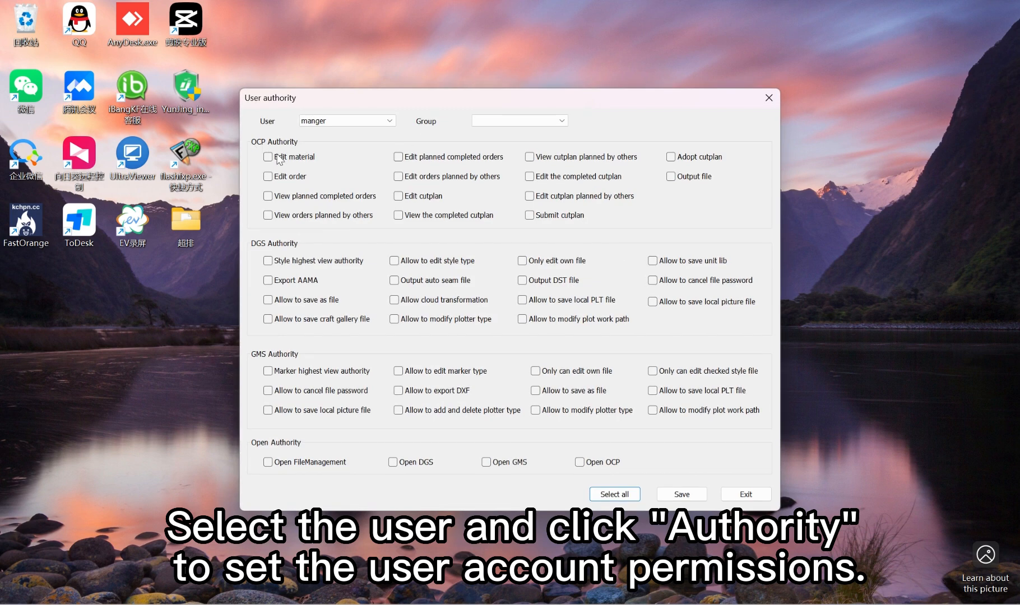
pyautogui.click(614, 494)
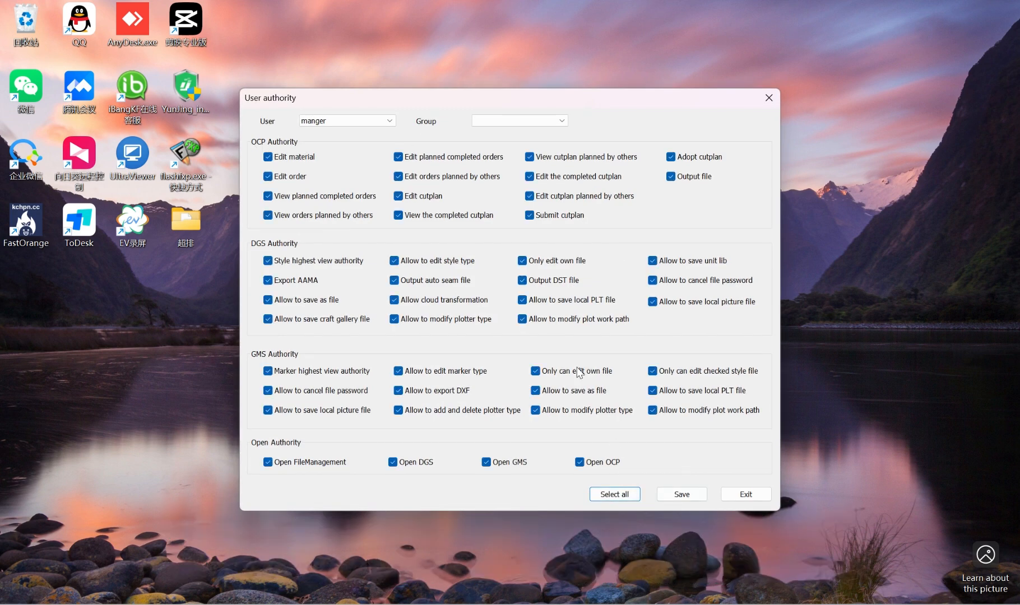
pyautogui.click(535, 371)
pyautogui.click(653, 370)
pyautogui.click(522, 261)
pyautogui.click(683, 494)
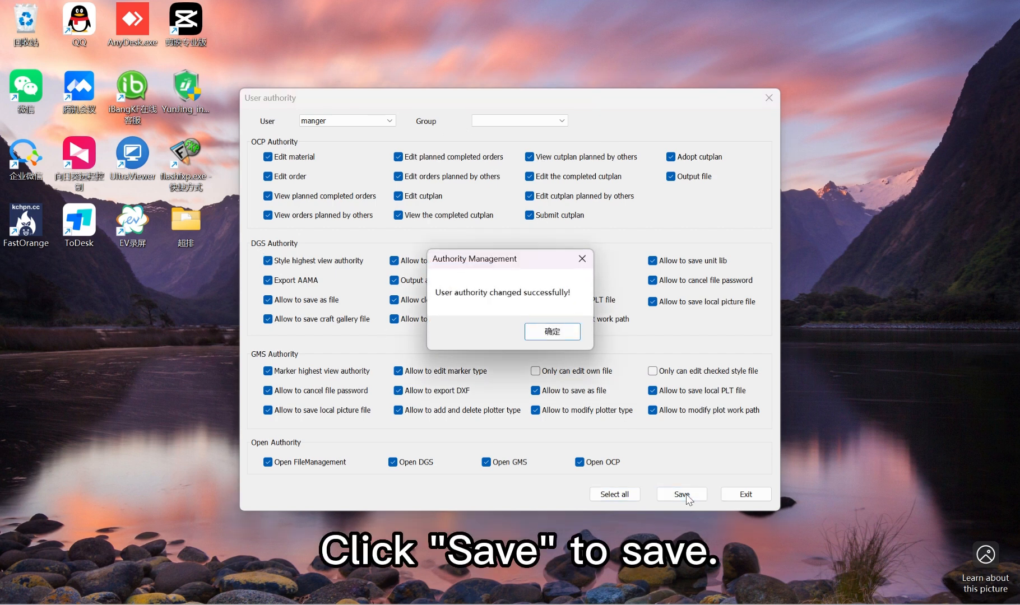
pyautogui.click(552, 332)
pyautogui.click(741, 494)
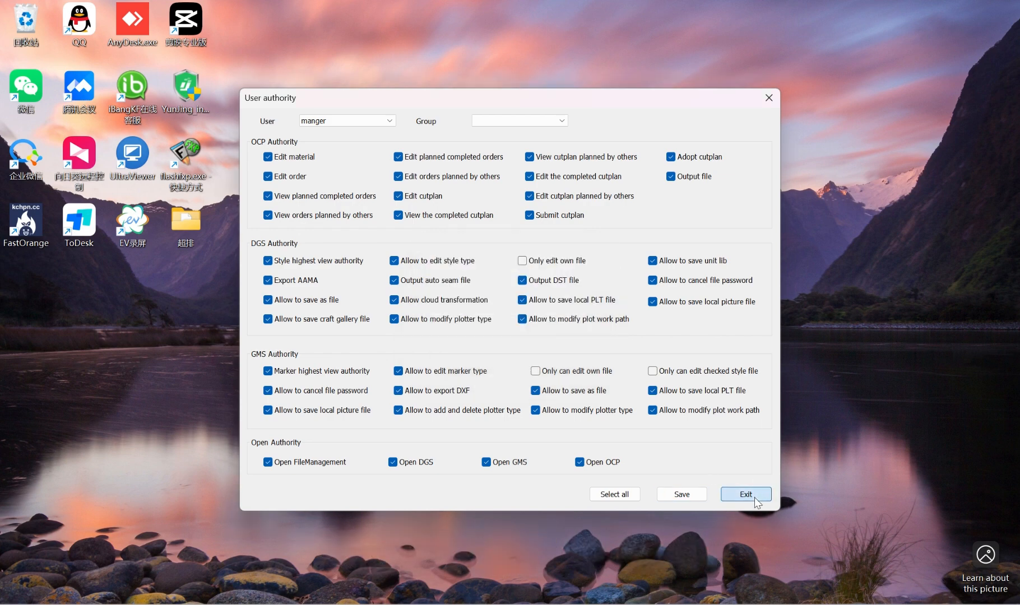
pyautogui.click(443, 194)
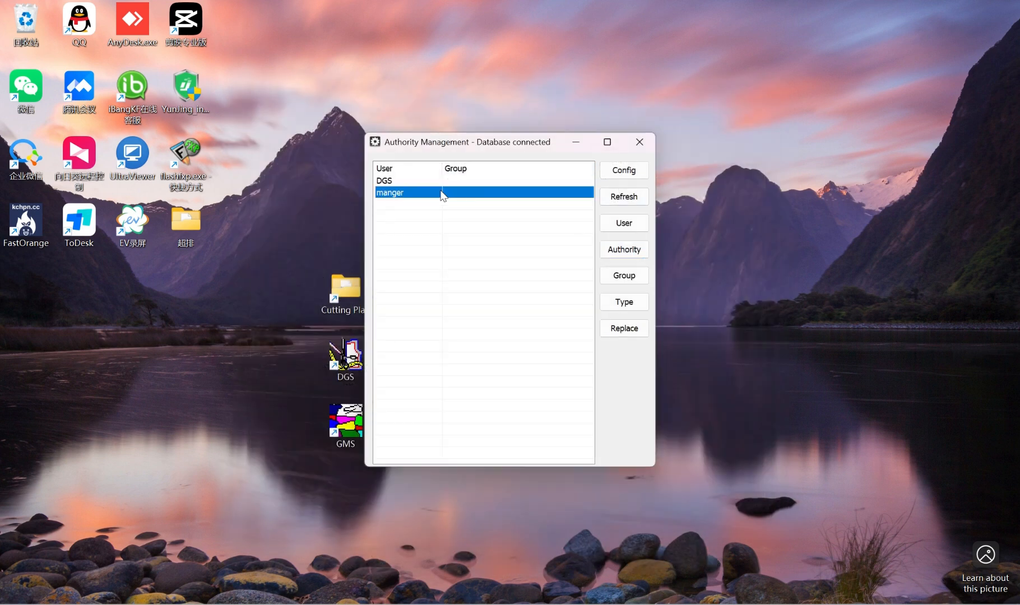
# Close Authority Management, launch DGS and open the database settings in its system setup
pyautogui.click(636, 144)
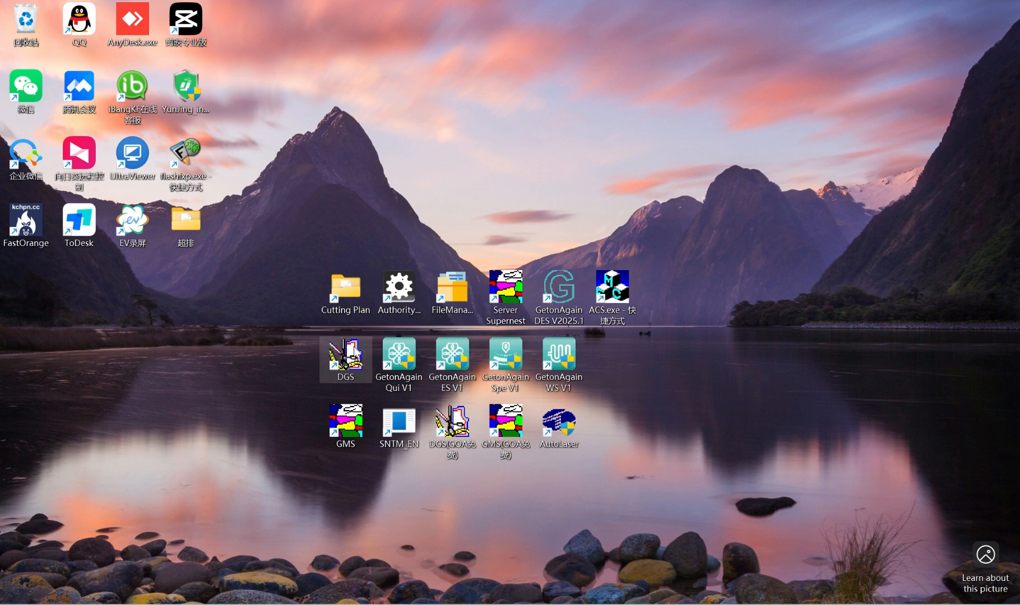
pyautogui.doubleClick(354, 365)
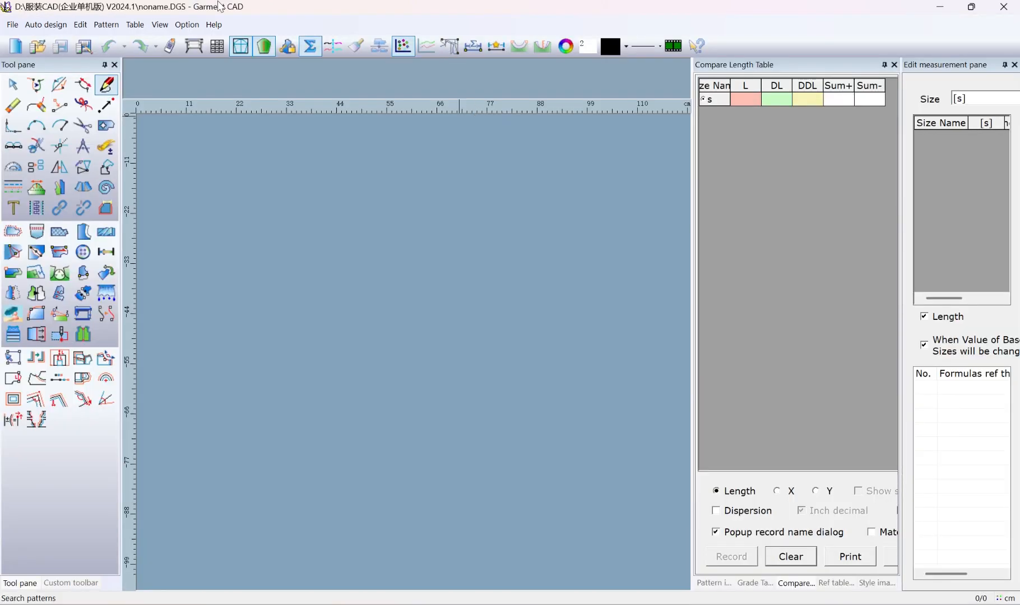
pyautogui.click(186, 25)
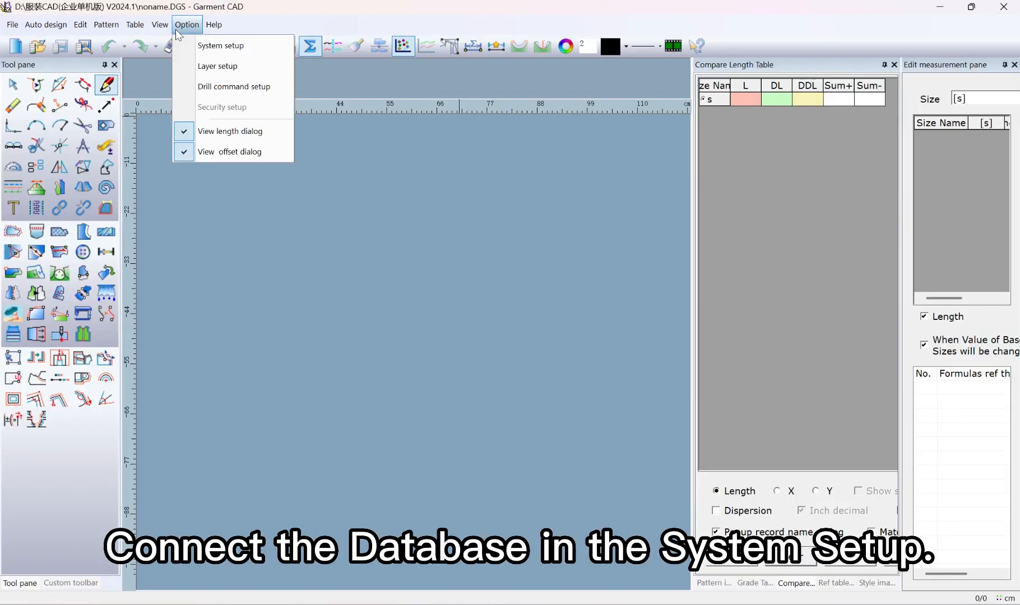
pyautogui.click(219, 45)
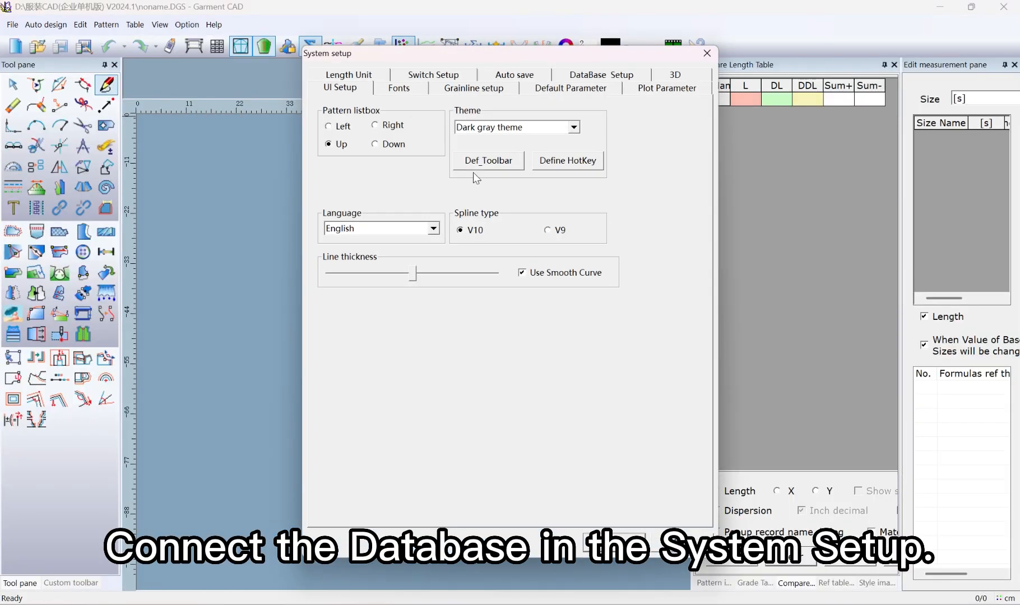
pyautogui.click(598, 83)
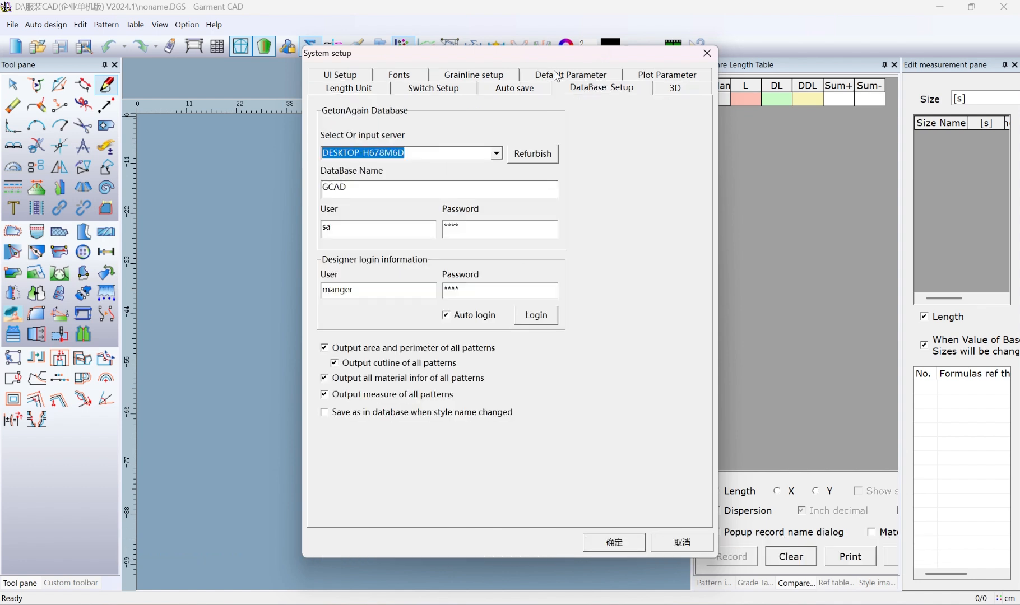
# Set the GetonAgain database server to DESKTOP-H678M6D and the database name to RPGCAD
pyautogui.rightClick(382, 153)
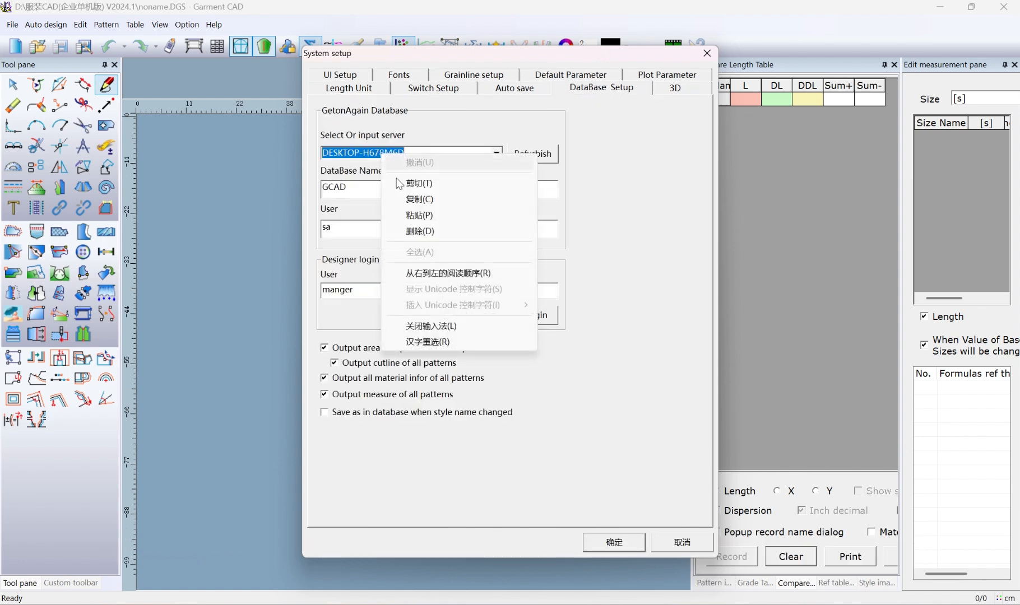
pyautogui.click(409, 219)
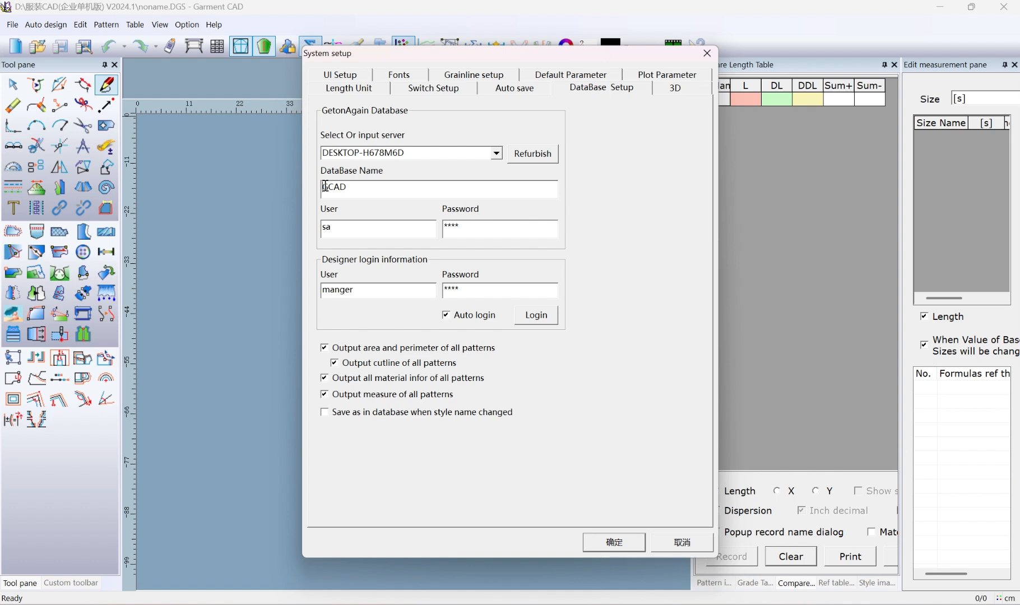
pyautogui.click(324, 187)
pyautogui.write('RP')
# Check the database name, the database user and password, and the designer login user and password
pyautogui.moveTo(376, 187); pyautogui.dragTo(319, 188)
pyautogui.moveTo(332, 226); pyautogui.dragTo(292, 224)
pyautogui.moveTo(468, 231); pyautogui.dragTo(436, 230)
pyautogui.moveTo(360, 294); pyautogui.dragTo(313, 293)
pyautogui.moveTo(466, 292); pyautogui.dragTo(421, 291)
pyautogui.moveTo(354, 290); pyautogui.dragTo(330, 289)
pyautogui.click(374, 293)
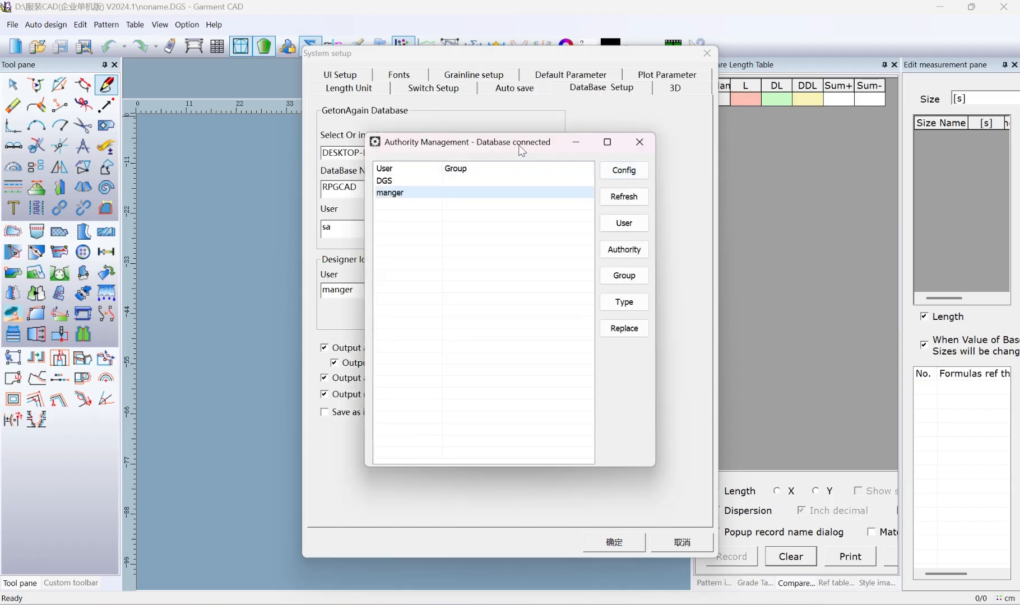
# Place Authority Management beside the system setup, outline the designer login fields and the manger account on a temporary screen capture, and discard it
pyautogui.moveTo(420, 142); pyautogui.dragTo(668, 155)
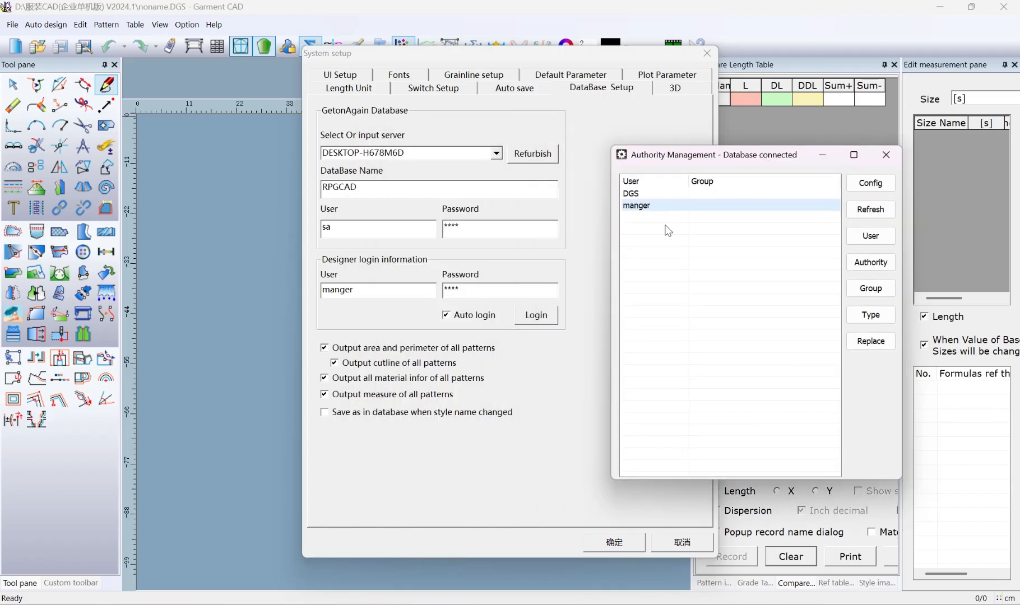
pyautogui.press('F1')
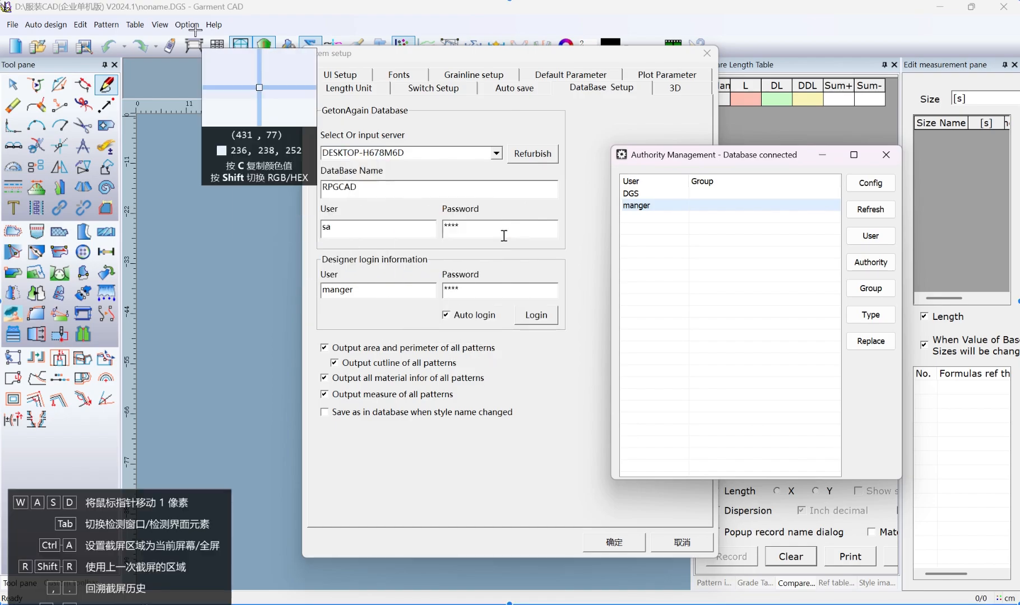
pyautogui.moveTo(195, 29); pyautogui.dragTo(1001, 428)
pyautogui.click(721, 445)
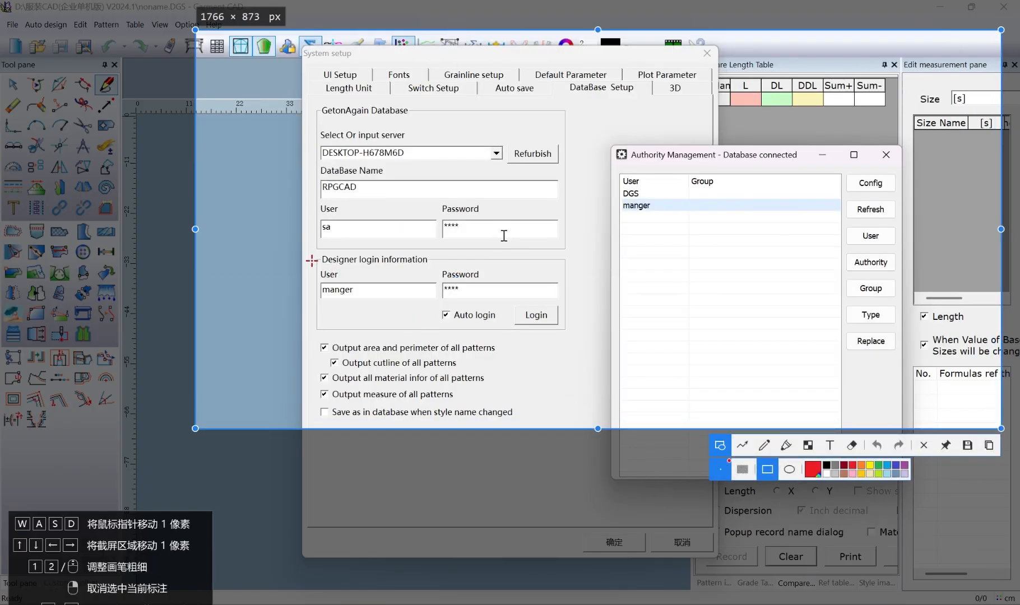
pyautogui.moveTo(308, 251)
pyautogui.mouseDown()
pyautogui.moveTo(373, 297)
pyautogui.moveTo(531, 301)
pyautogui.mouseUp()
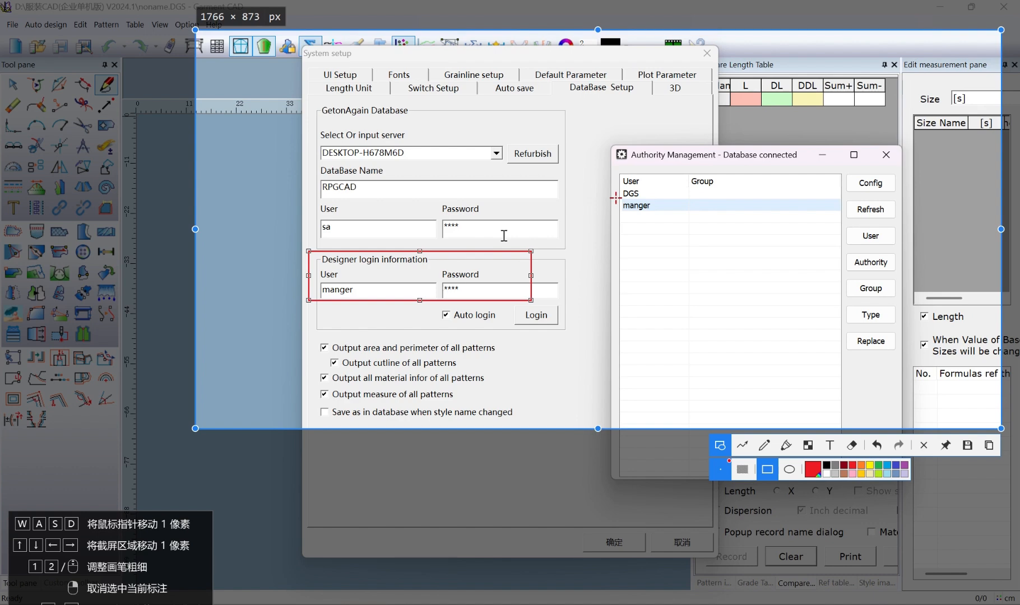
pyautogui.moveTo(616, 197); pyautogui.dragTo(738, 211)
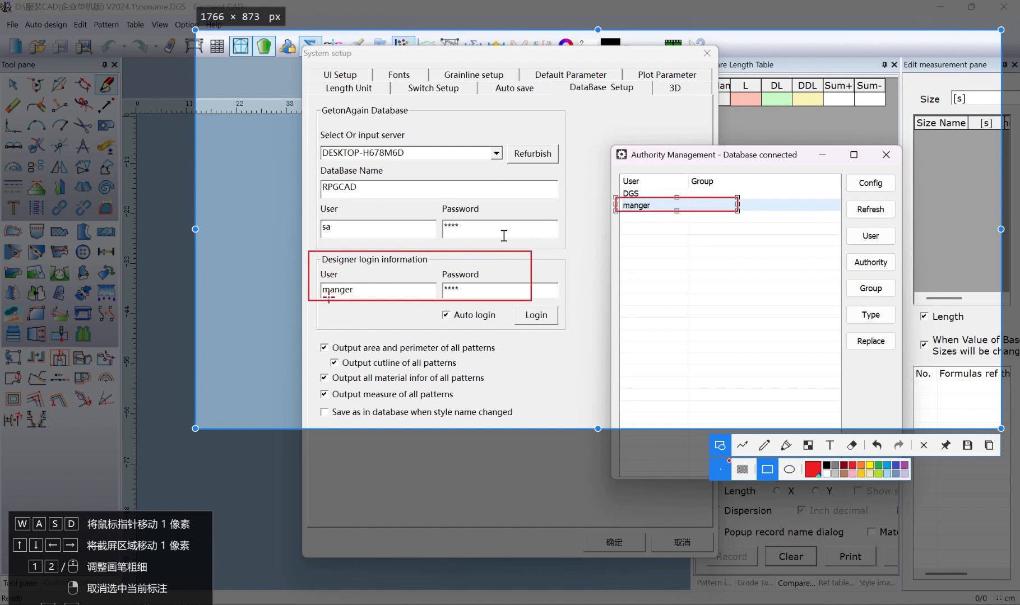
pyautogui.click(924, 446)
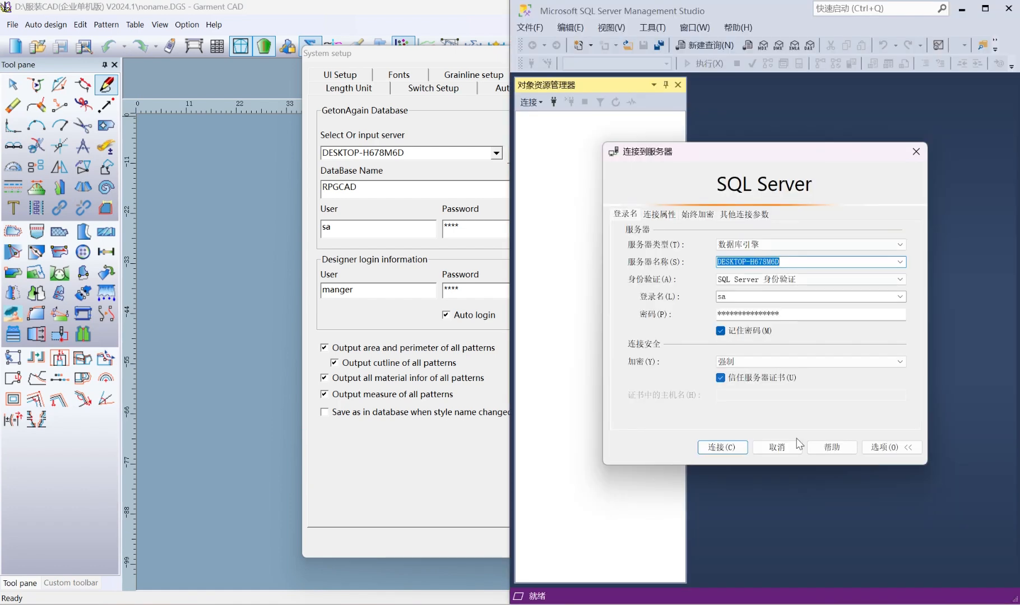
pyautogui.press('F1')
pyautogui.moveTo(160, 0); pyautogui.dragTo(1006, 483)
pyautogui.click(724, 500)
pyautogui.moveTo(311, 122); pyautogui.dragTo(484, 235)
pyautogui.moveTo(709, 254); pyautogui.dragTo(796, 270)
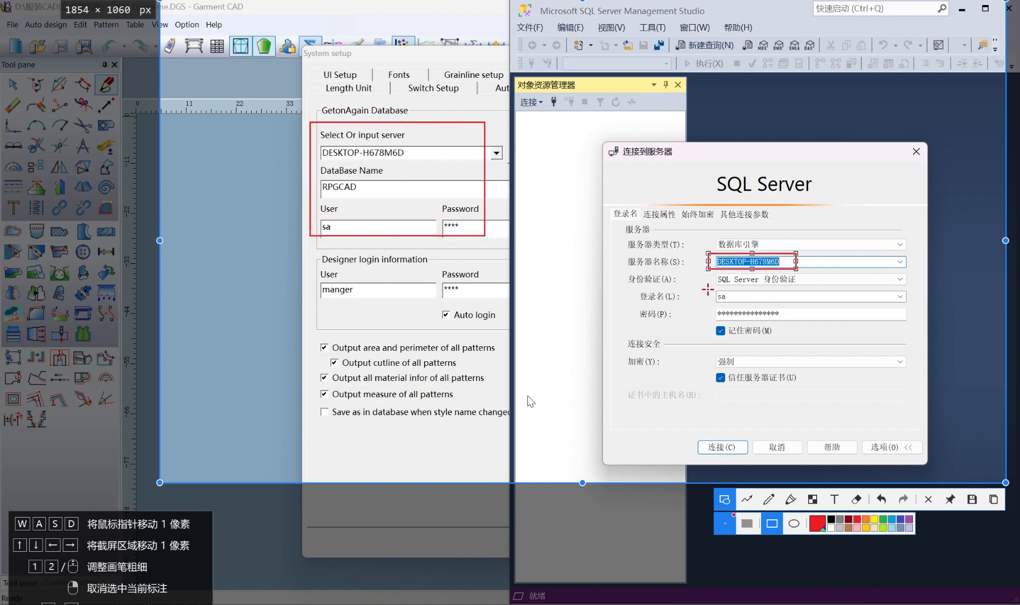
pyautogui.moveTo(705, 289); pyautogui.dragTo(814, 322)
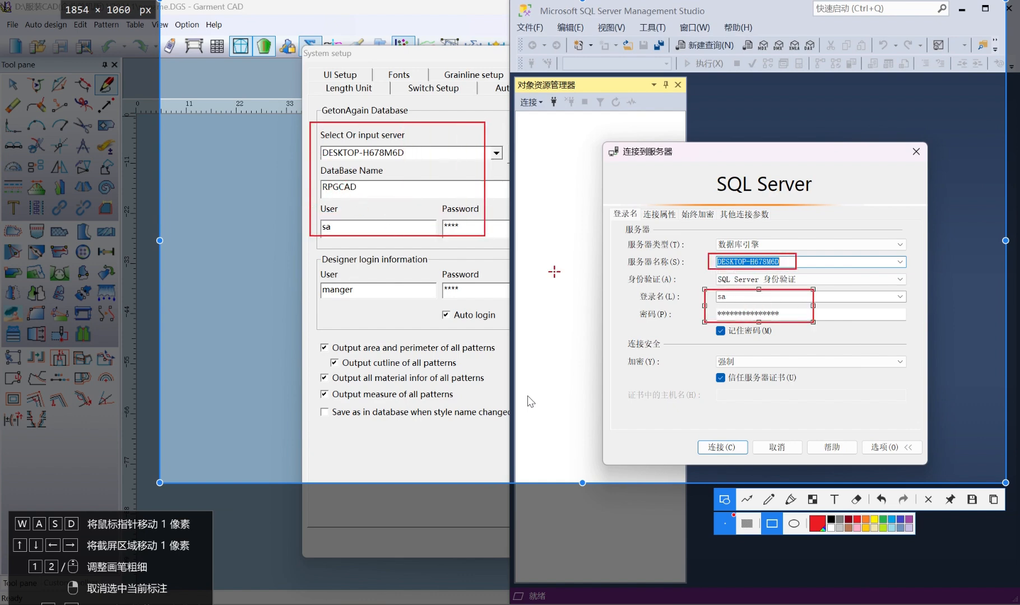
pyautogui.click(929, 500)
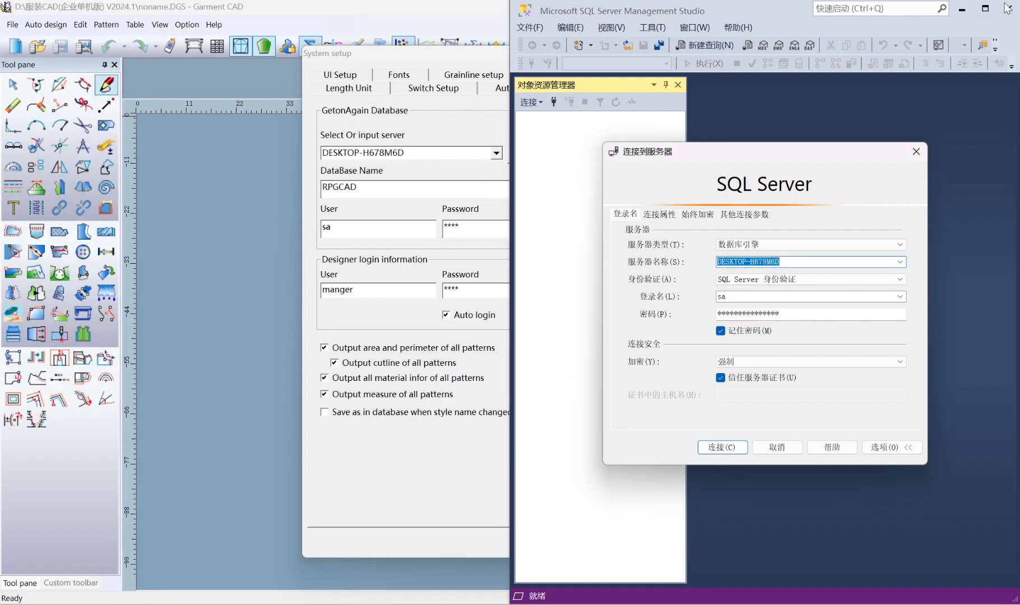
# Close SQL Server Management Studio, log in with the designer account and accept the system setup
pyautogui.click(724, 448)
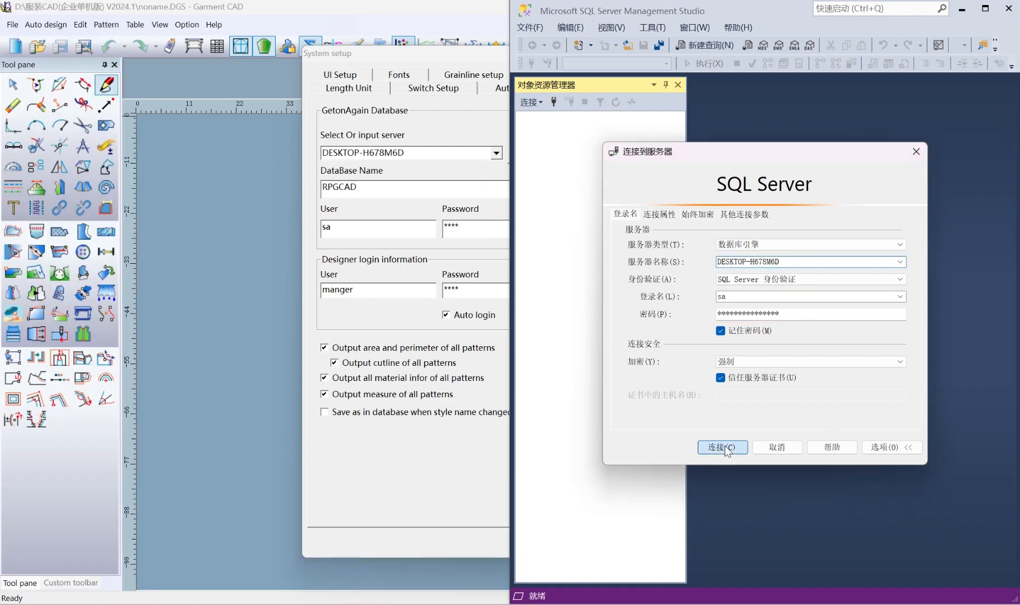
pyautogui.click(1012, 8)
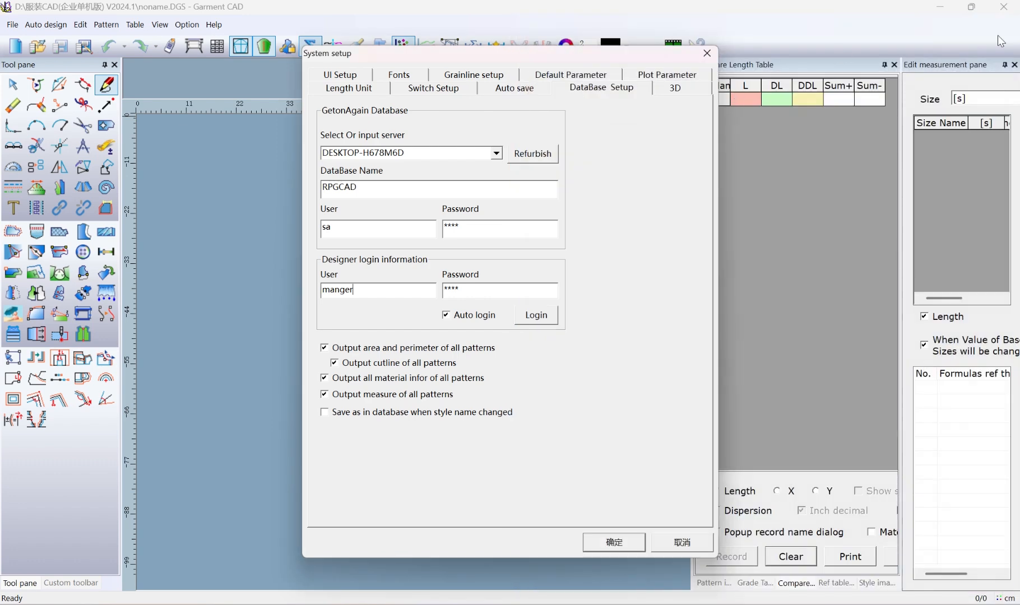
pyautogui.click(539, 316)
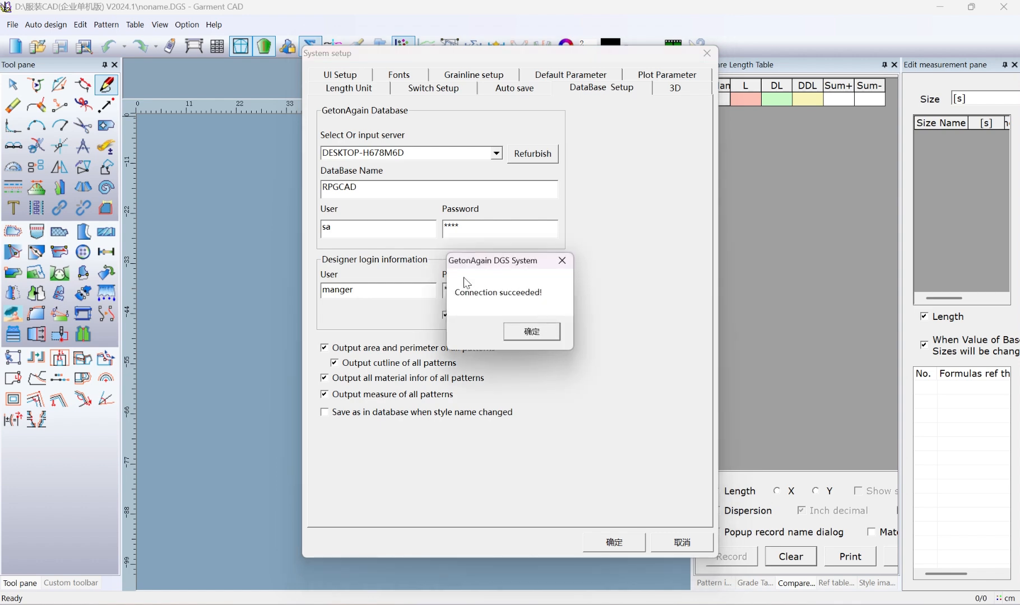
pyautogui.click(531, 332)
pyautogui.click(617, 543)
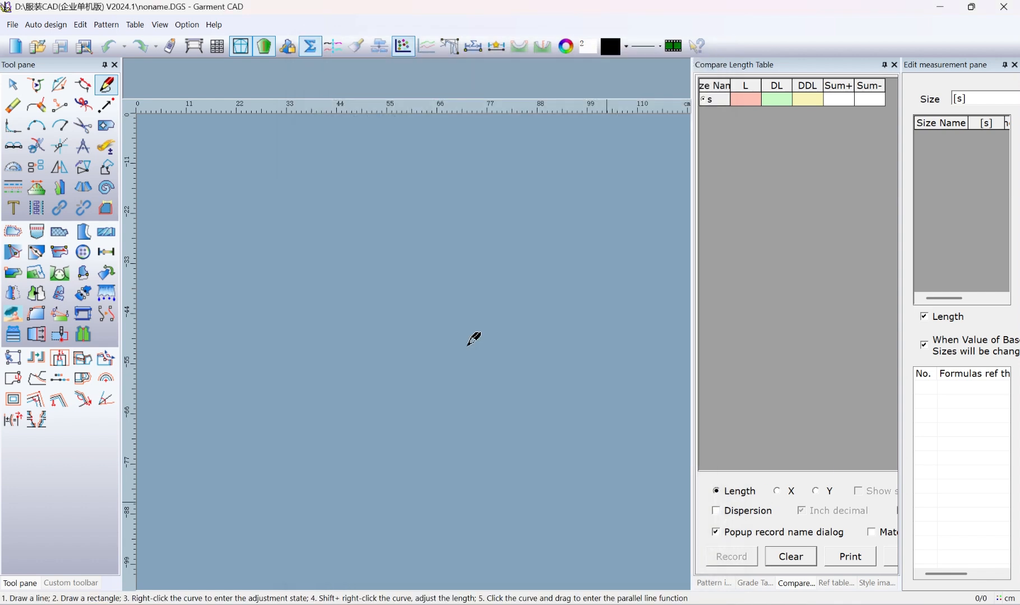
# Open the denim jacket style from the men's tops in the auto design library
pyautogui.click(66, 25)
pyautogui.click(70, 45)
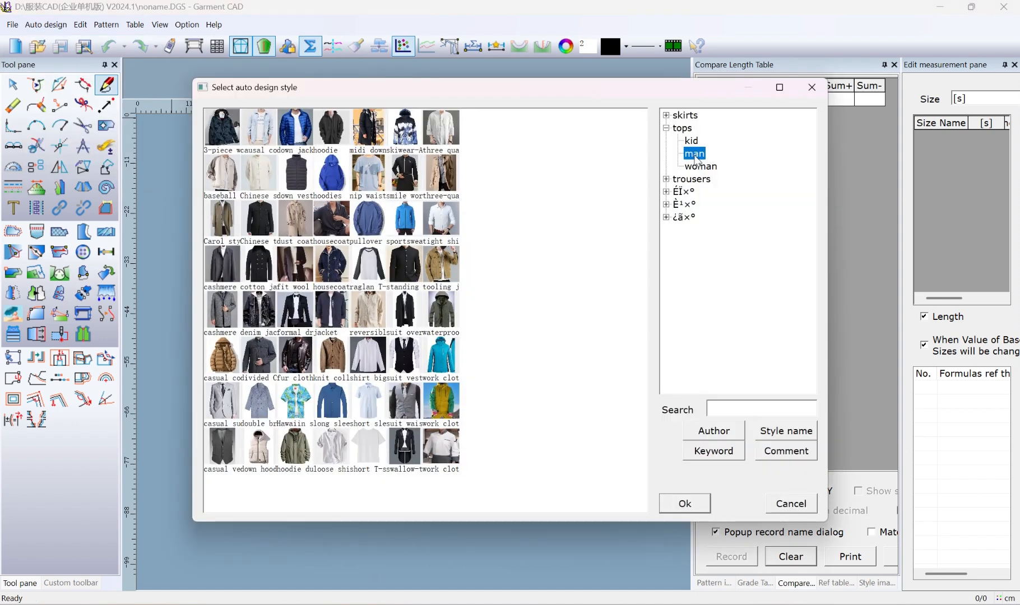
pyautogui.doubleClick(261, 307)
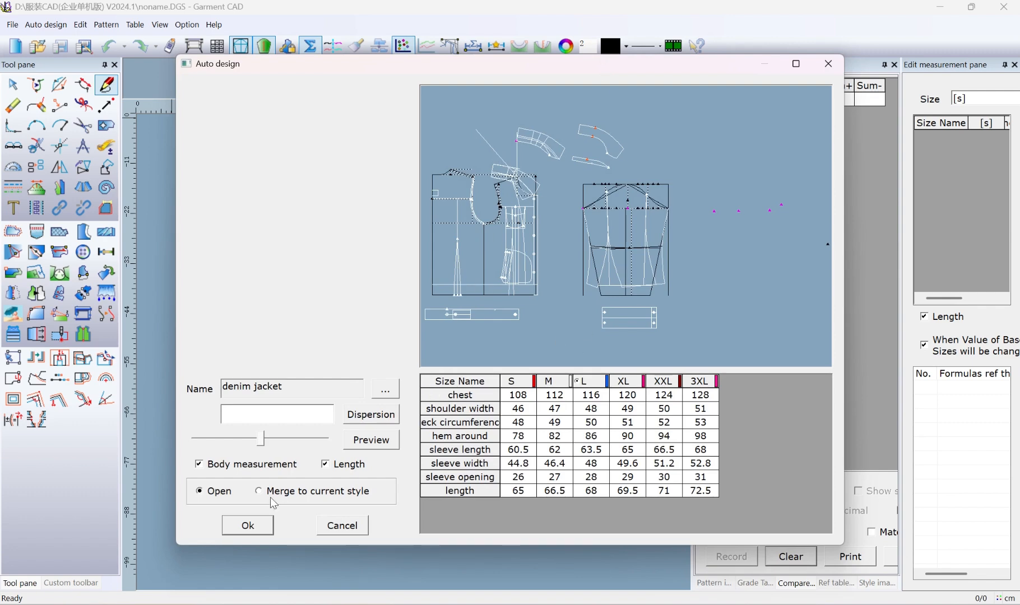
pyautogui.click(250, 528)
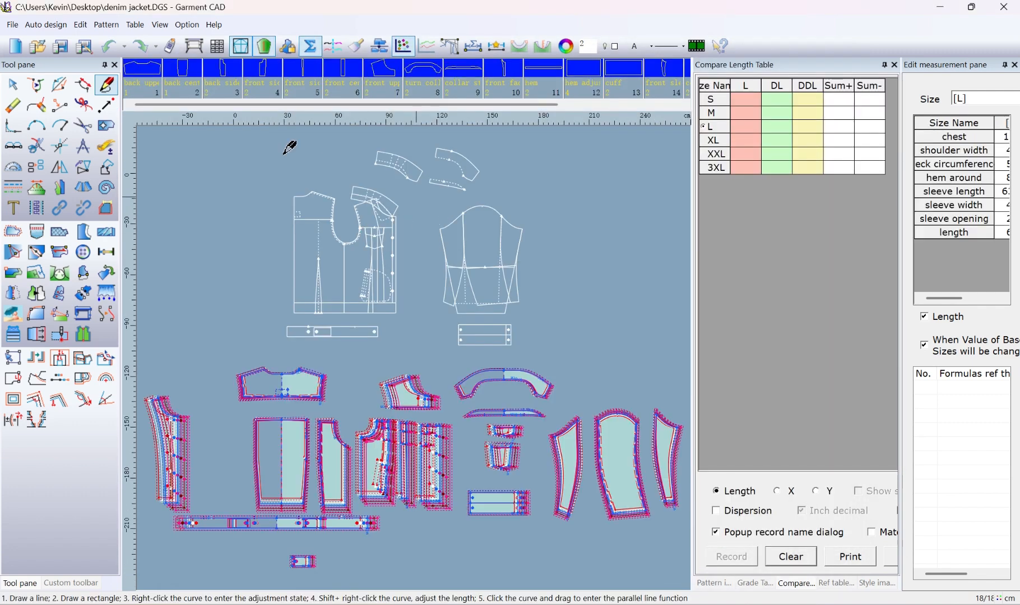
# Set the style name to Jean jacket and the material to fabric in the style information
pyautogui.click(106, 25)
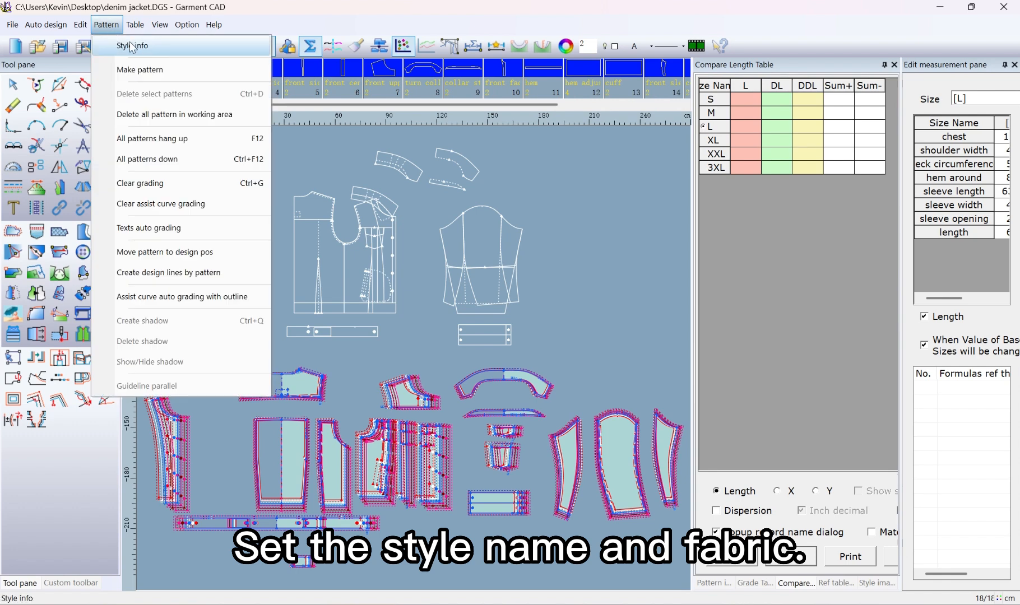
pyautogui.click(130, 43)
pyautogui.click(407, 234)
pyautogui.write('Jean jacket')
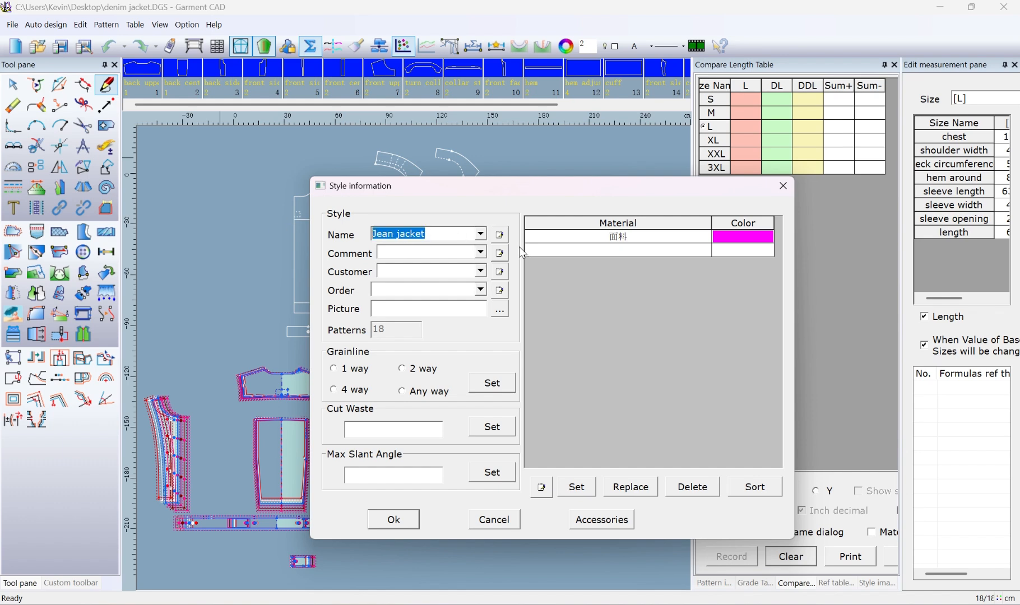
pyautogui.click(638, 236)
pyautogui.write('fabr')
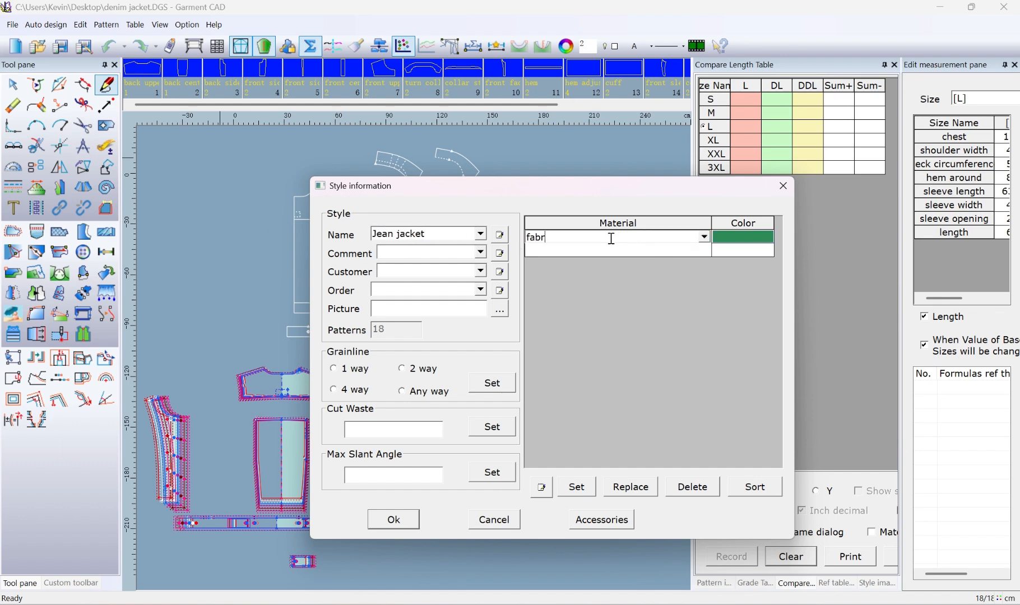
pyautogui.write('ic')
pyautogui.click(751, 338)
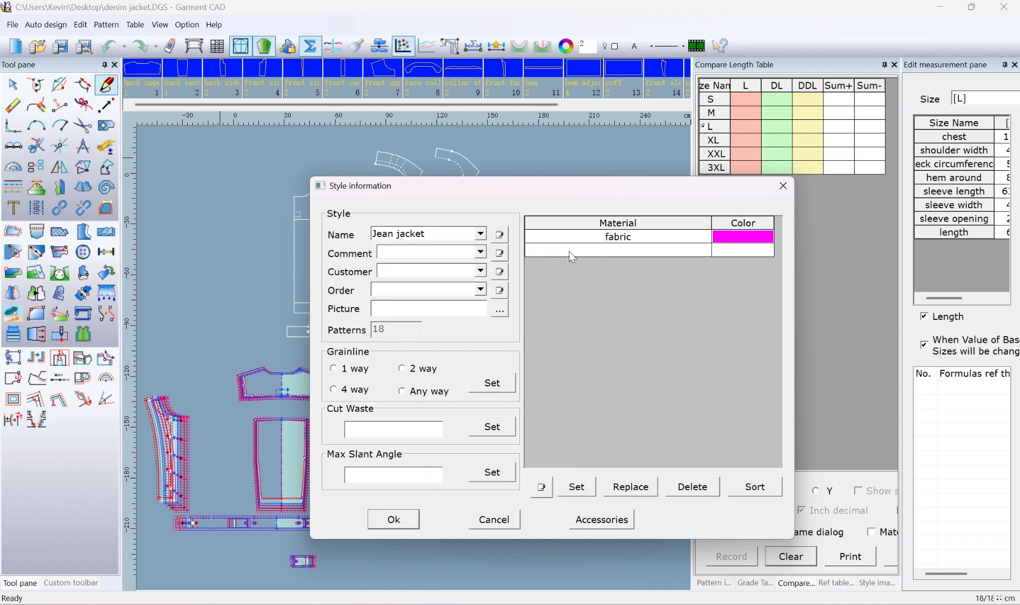
pyautogui.click(392, 519)
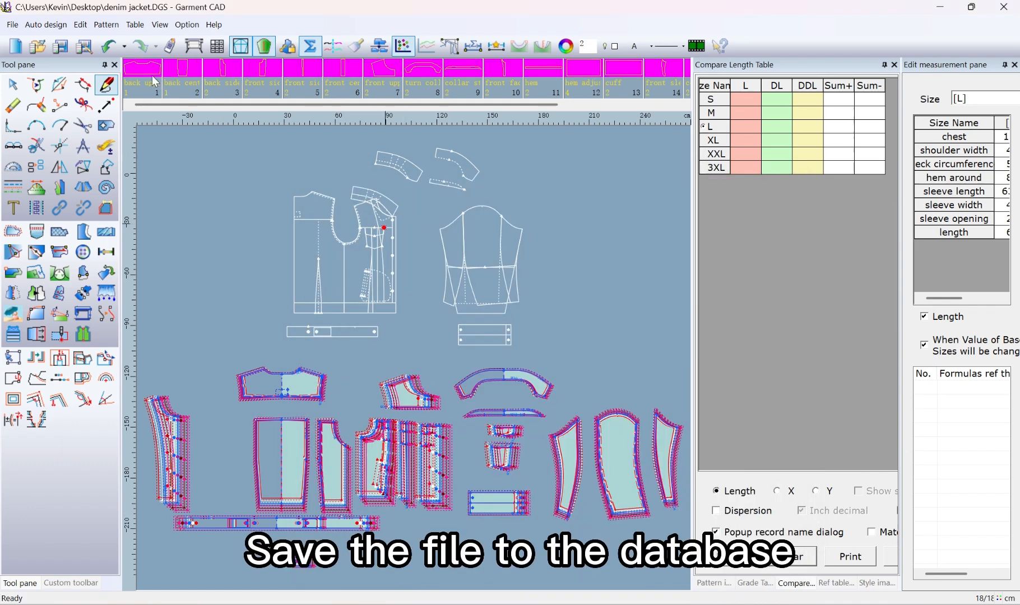
# Save the style to the database under a new same-level file type named Manger
pyautogui.click(343, 84)
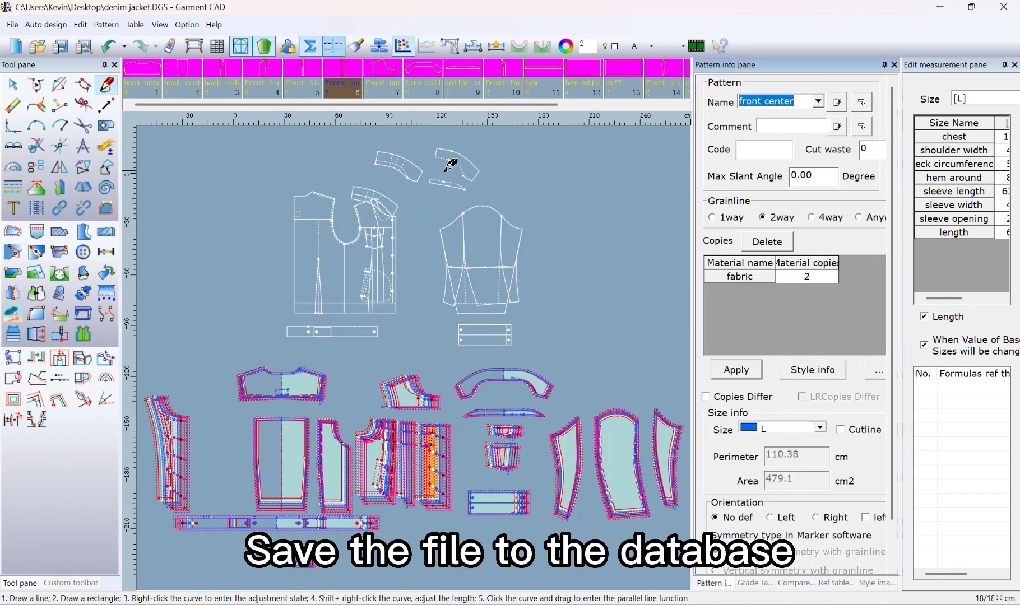
pyautogui.click(86, 51)
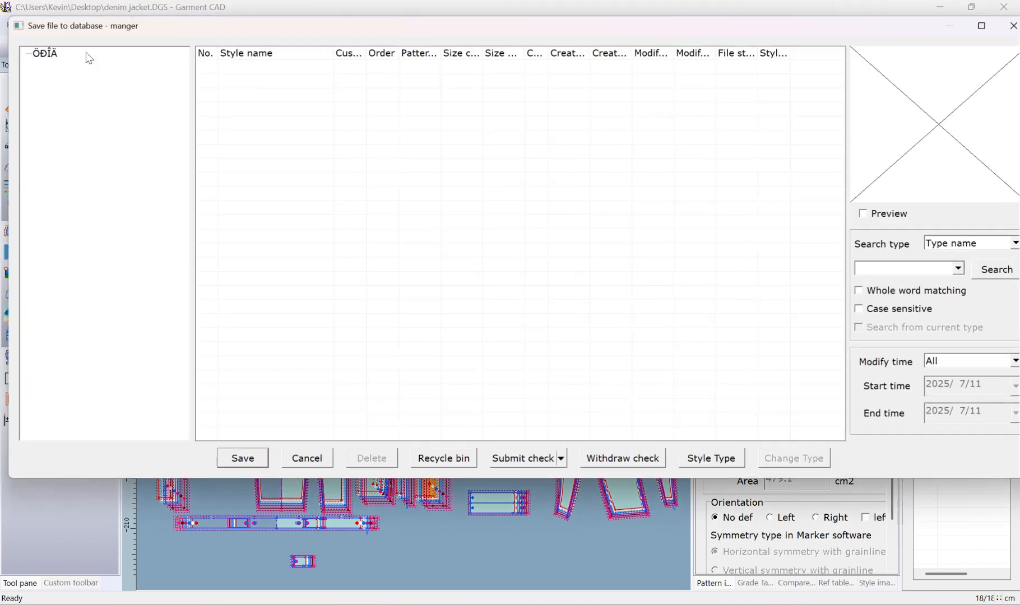
pyautogui.click(117, 71)
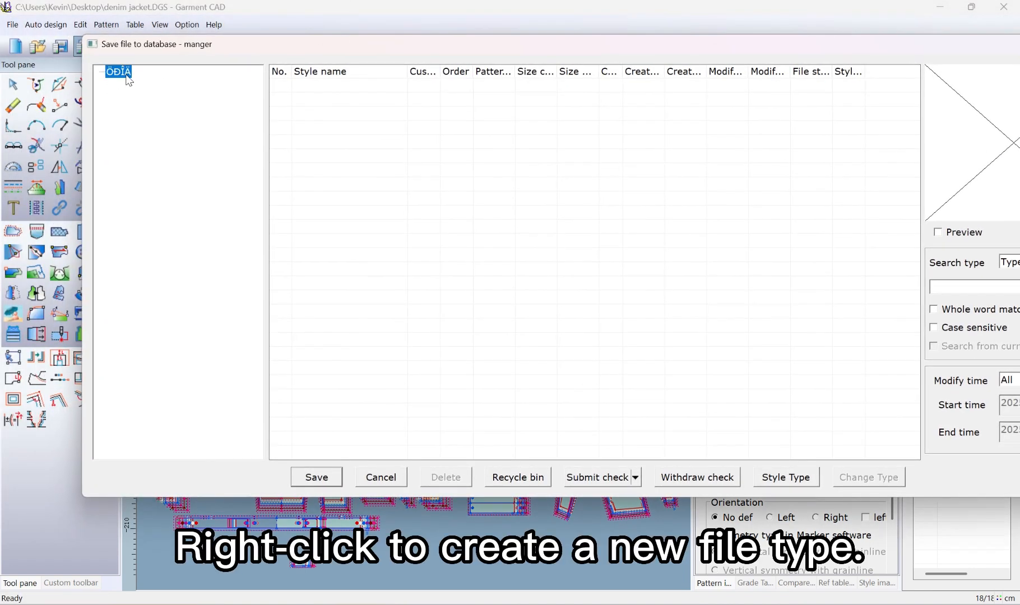
pyautogui.rightClick(122, 73)
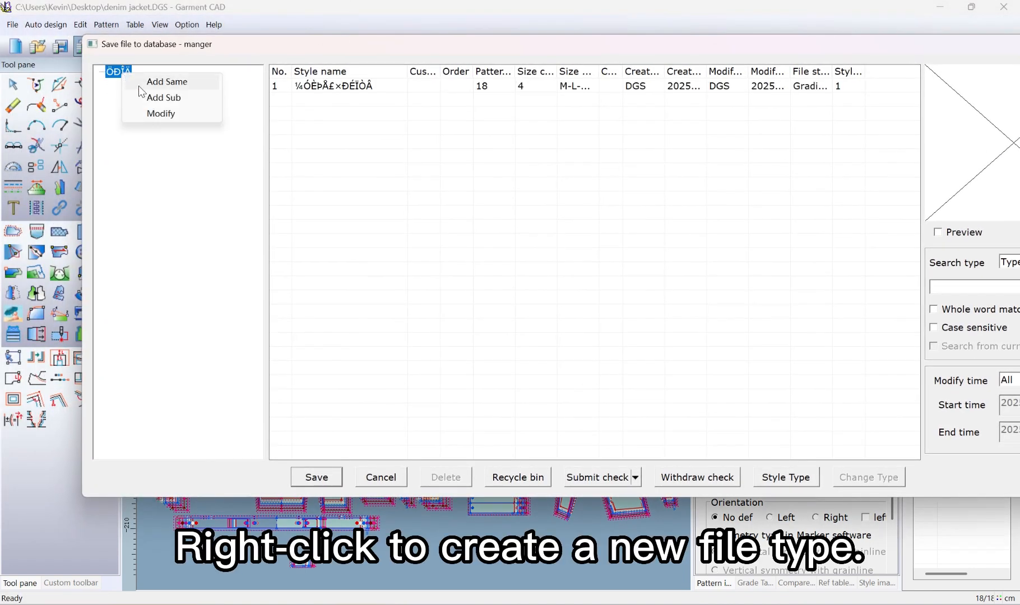
pyautogui.click(168, 85)
pyautogui.press('BackSpace')
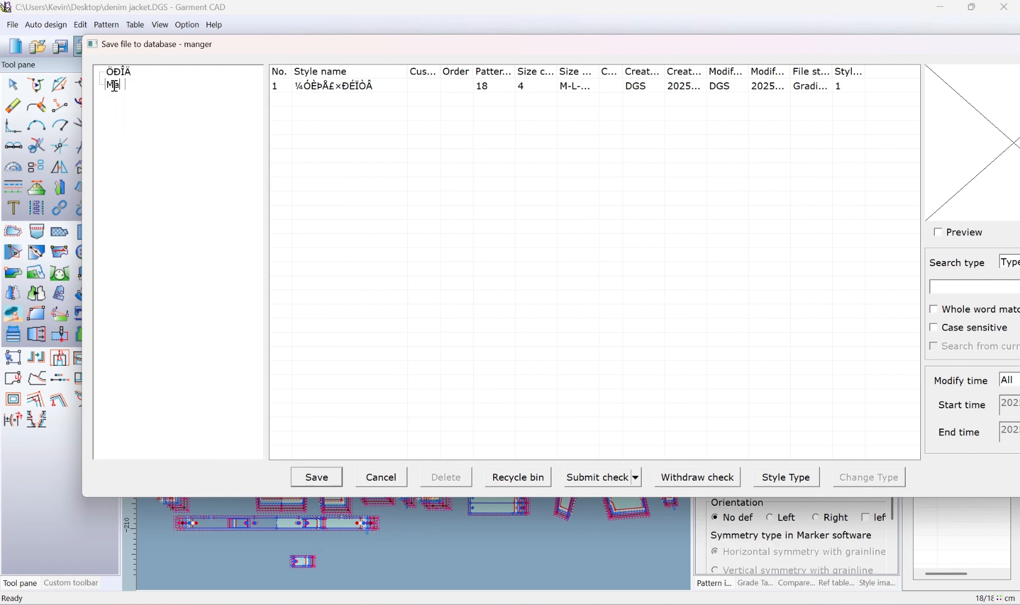
pyautogui.press('Return')
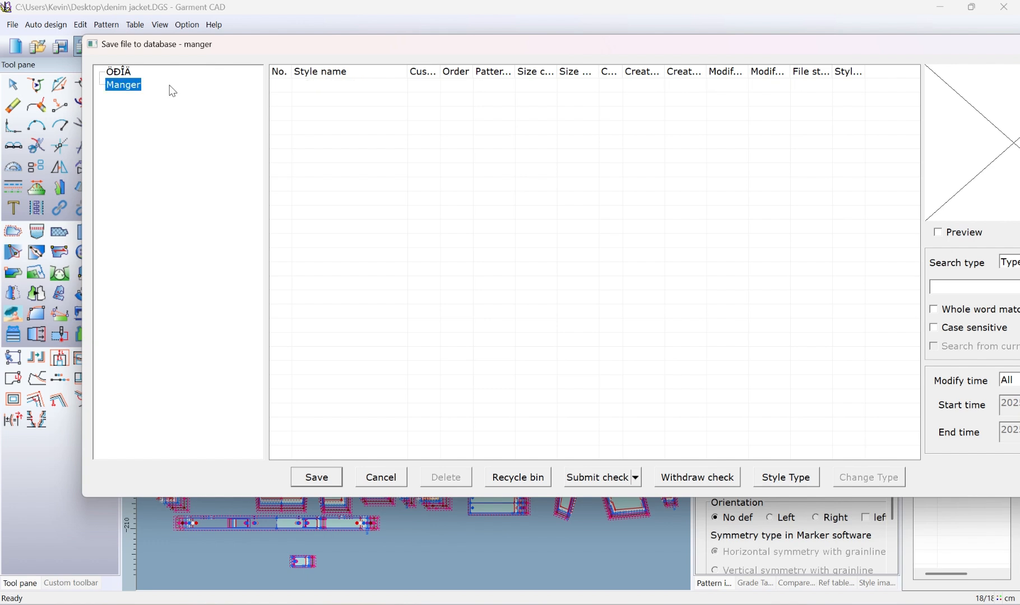
pyautogui.click(131, 86)
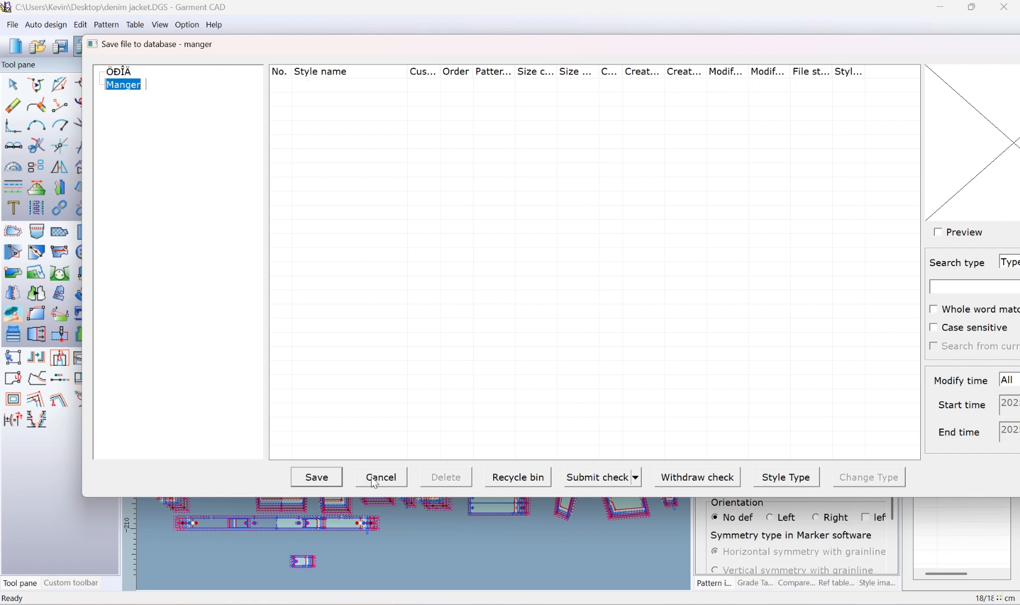
pyautogui.click(317, 477)
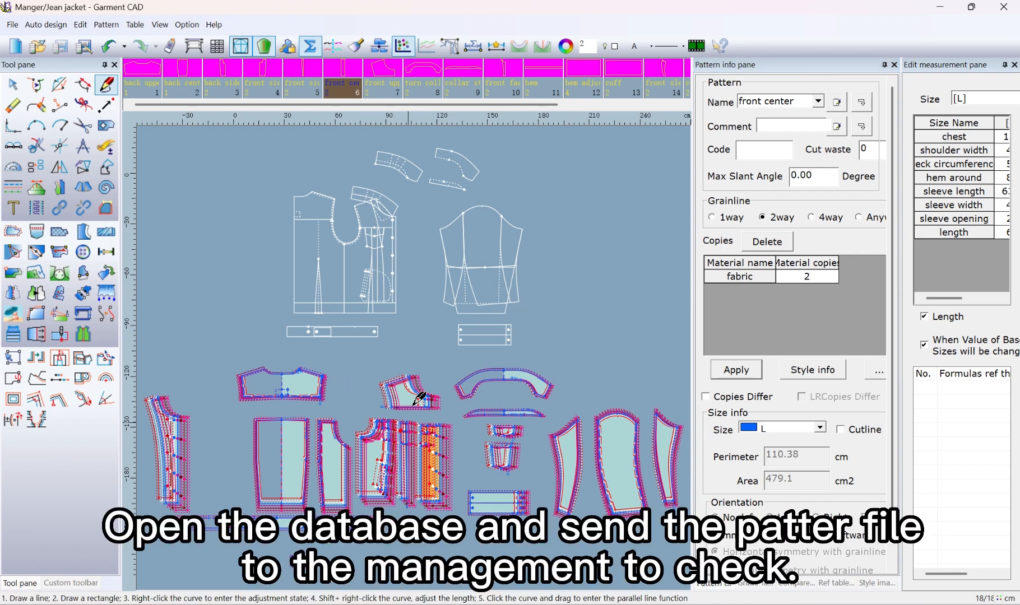
# Open the database file list, select Jean jacket under the Manger type and show its check submission options
pyautogui.click(44, 50)
pyautogui.click(129, 86)
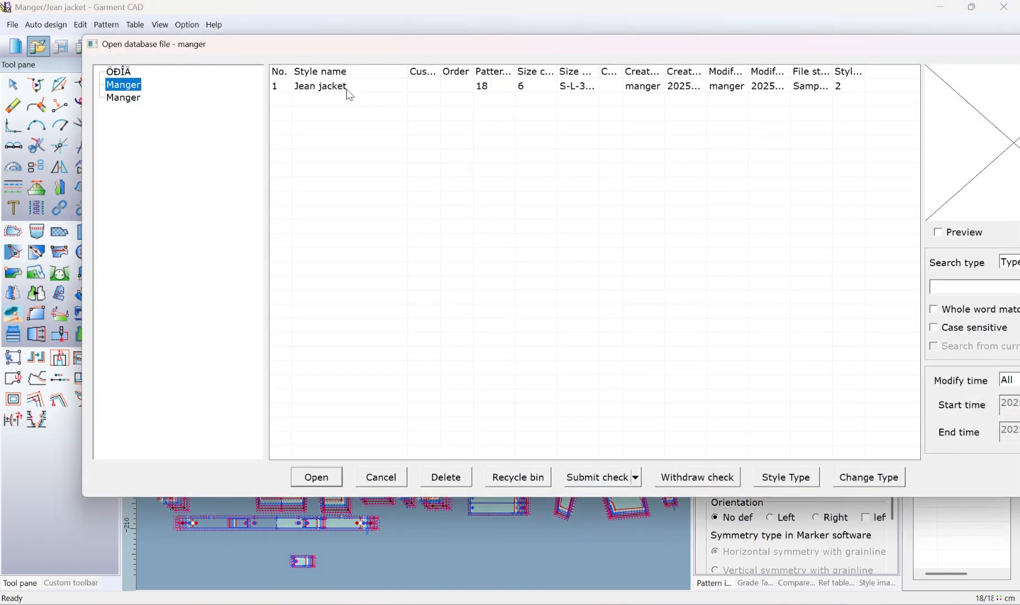
pyautogui.click(353, 88)
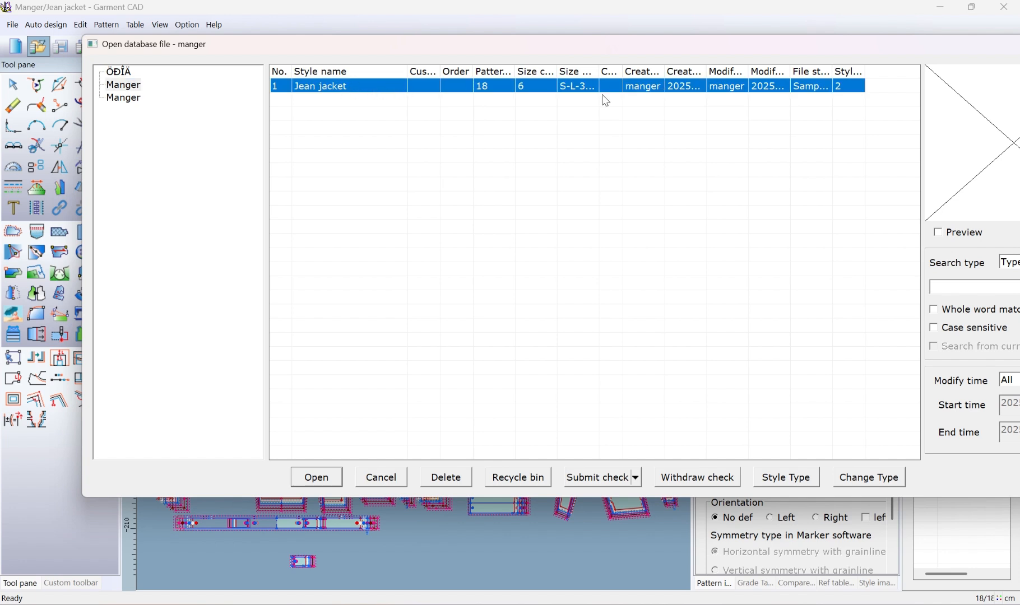
pyautogui.click(634, 480)
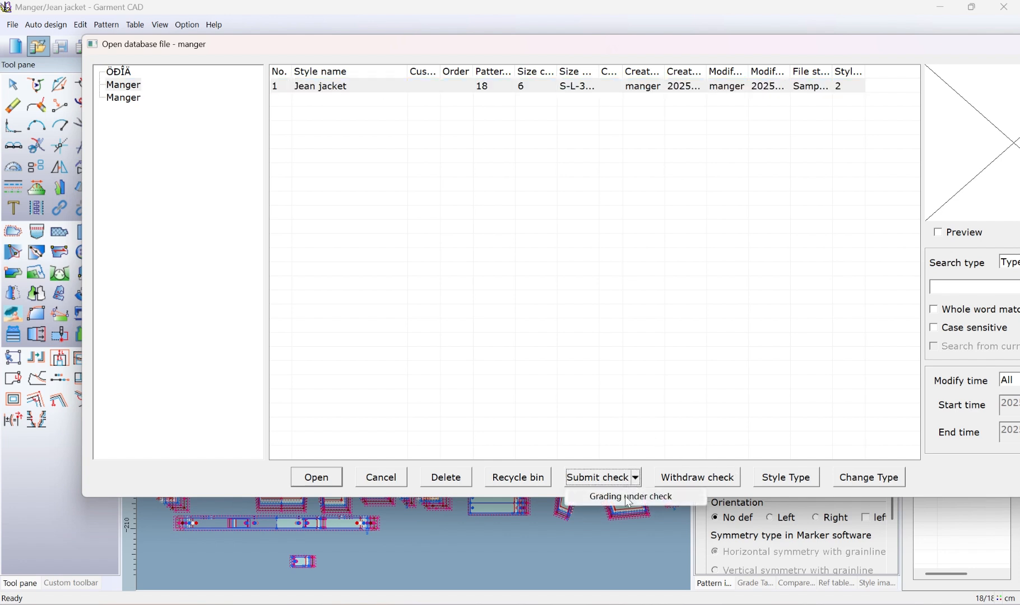
# Outline the Grading under check option on a temporary screen capture and discard the capture
pyautogui.press('F1')
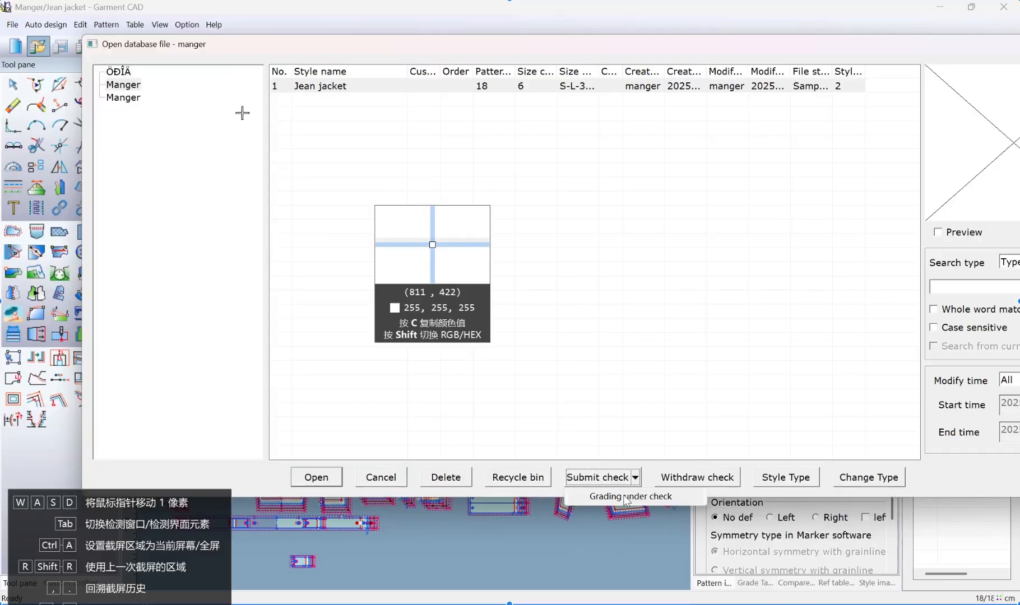
pyautogui.moveTo(177, 60)
pyautogui.mouseDown()
pyautogui.moveTo(688, 293)
pyautogui.moveTo(930, 525)
pyautogui.mouseUp()
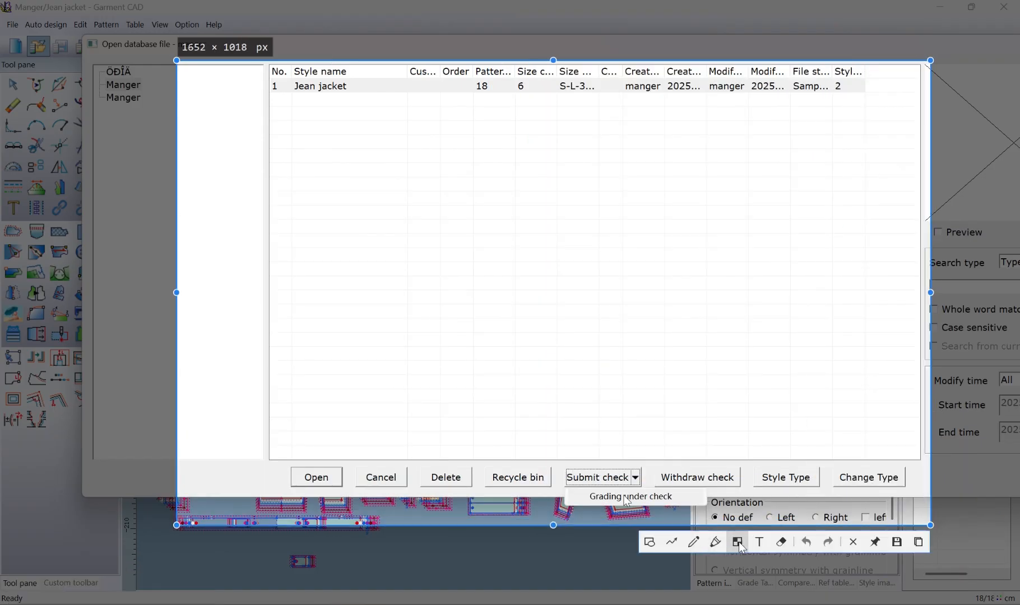
pyautogui.click(649, 542)
pyautogui.moveTo(576, 486); pyautogui.dragTo(692, 504)
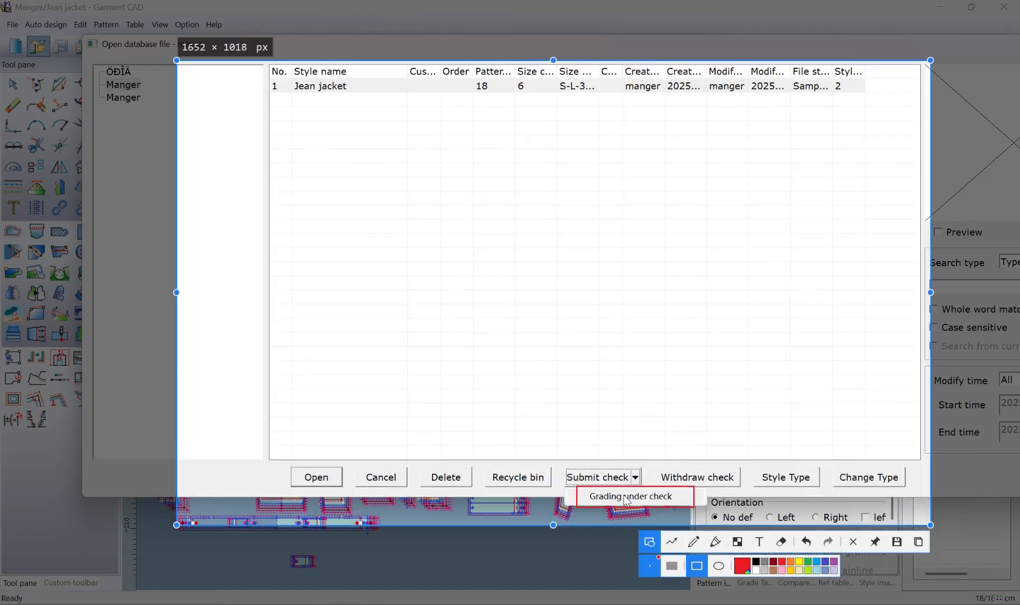
pyautogui.click(853, 542)
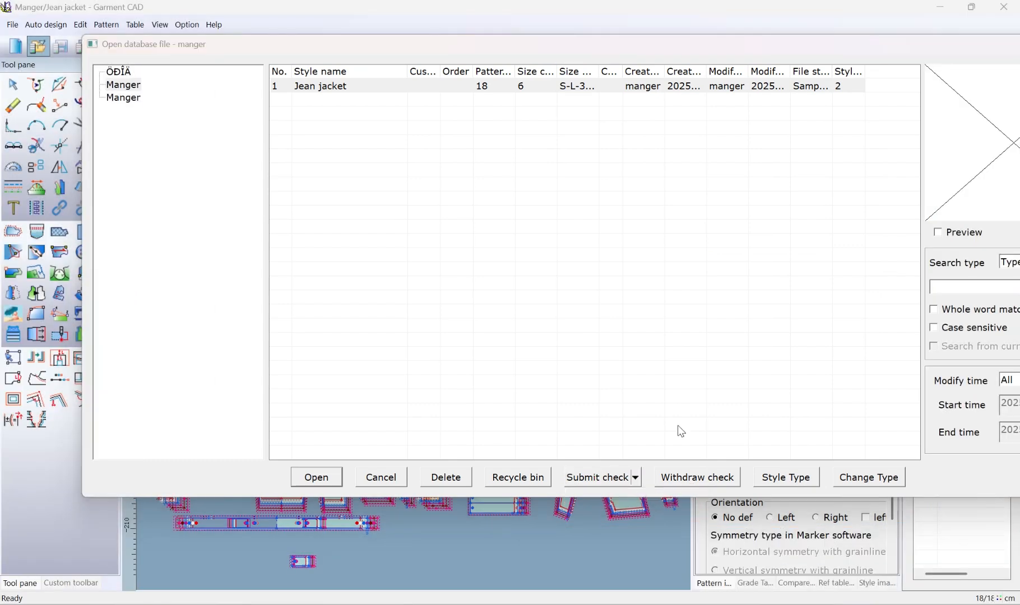
# Submit Jean jacket as Grading under check, confirm the request and close the database file list
pyautogui.click(639, 479)
pyautogui.click(639, 496)
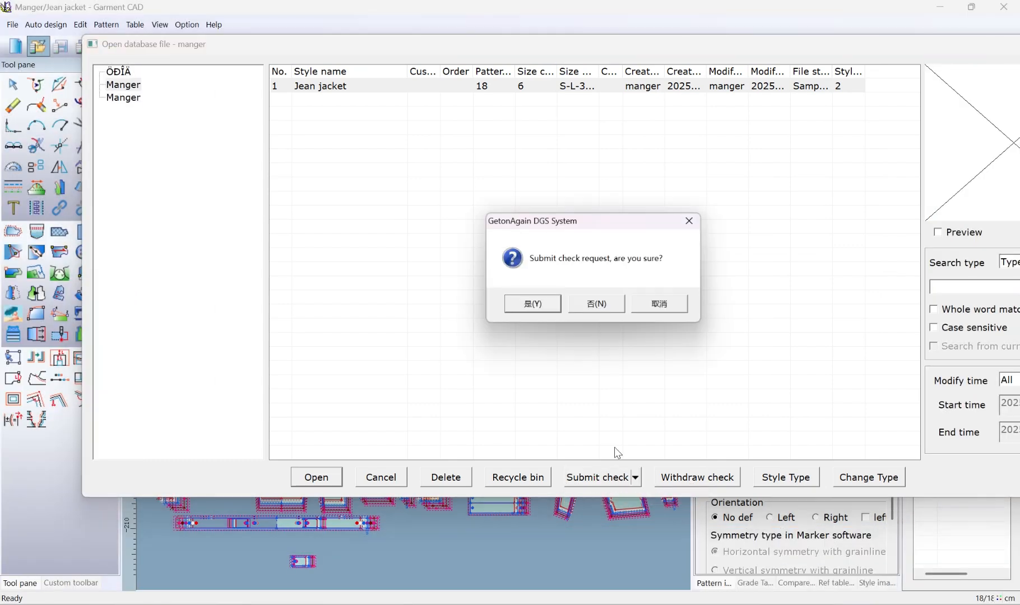
pyautogui.click(555, 305)
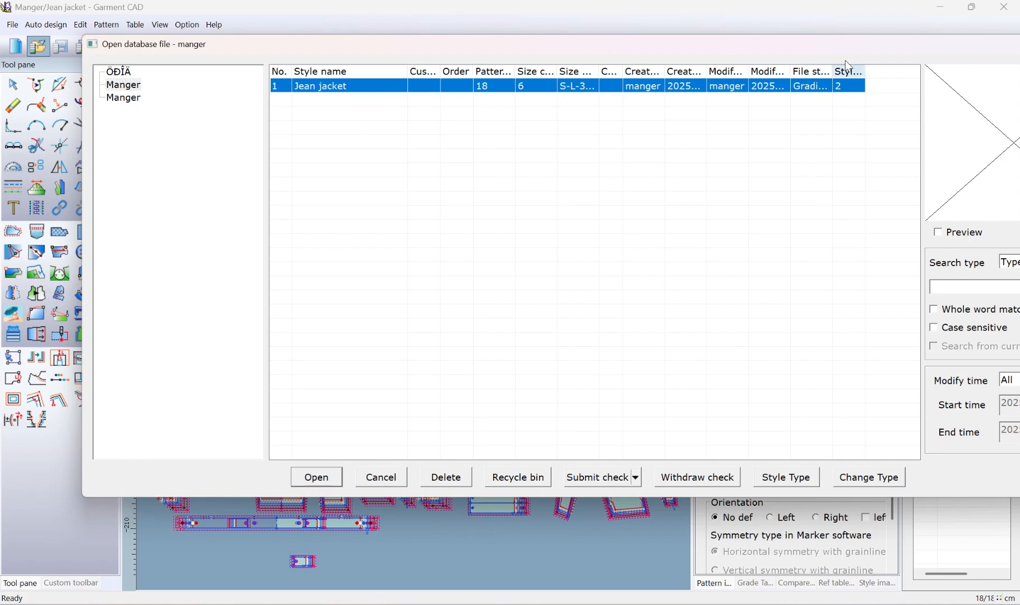
pyautogui.moveTo(858, 51); pyautogui.dragTo(816, 76)
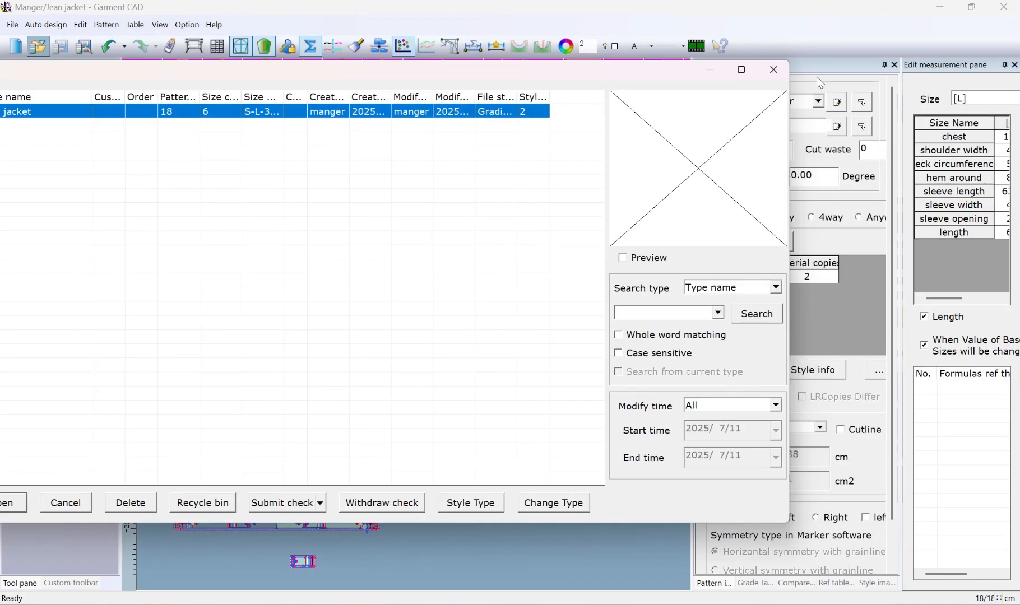
pyautogui.click(773, 69)
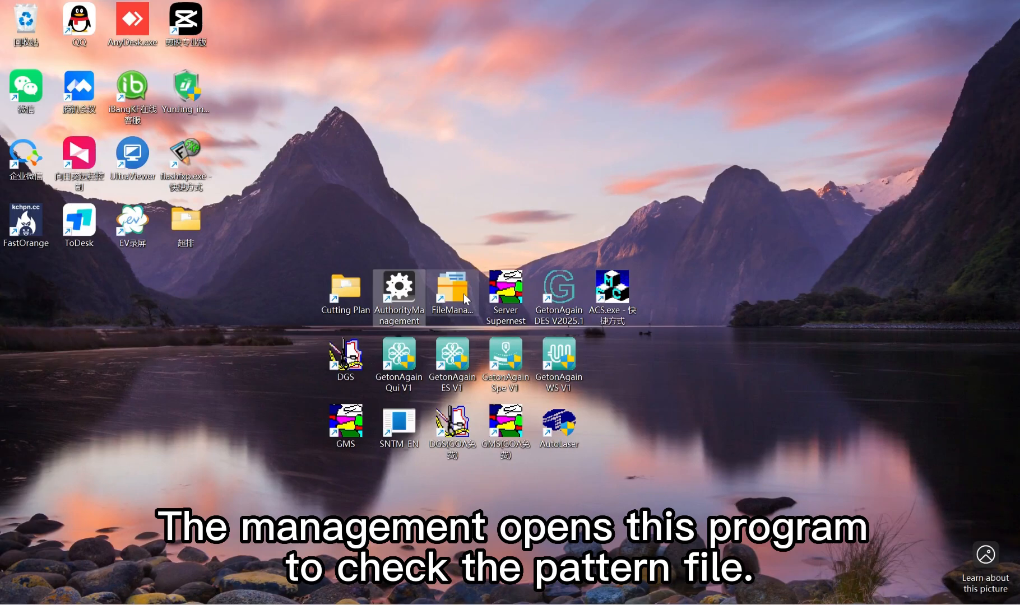
# Launch FileManagement and set its database connection to English, server DESKTOP-H678M6D and database RPGCAD
pyautogui.doubleClick(474, 298)
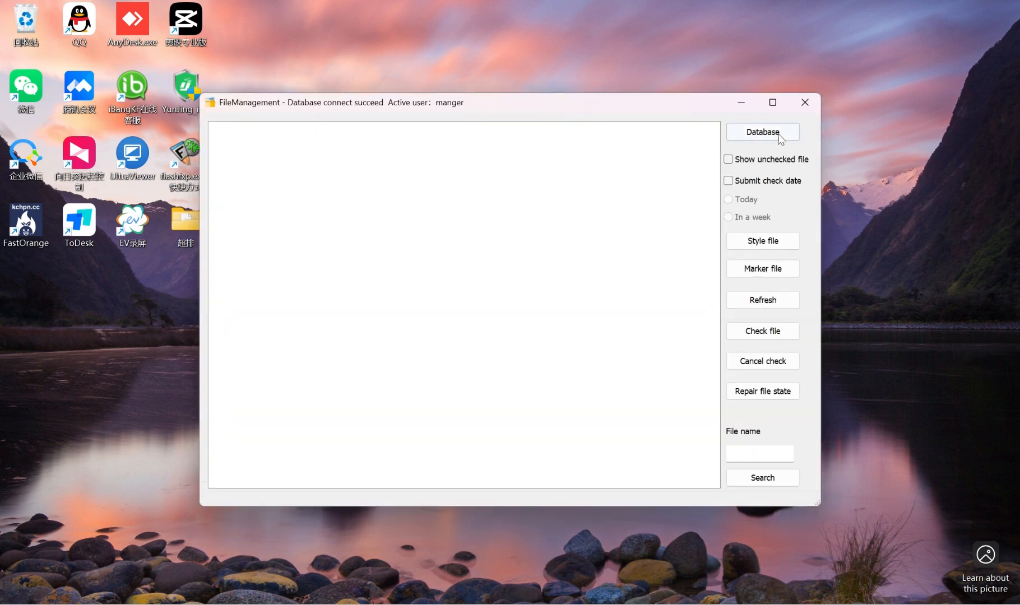
pyautogui.click(779, 134)
pyautogui.click(529, 175)
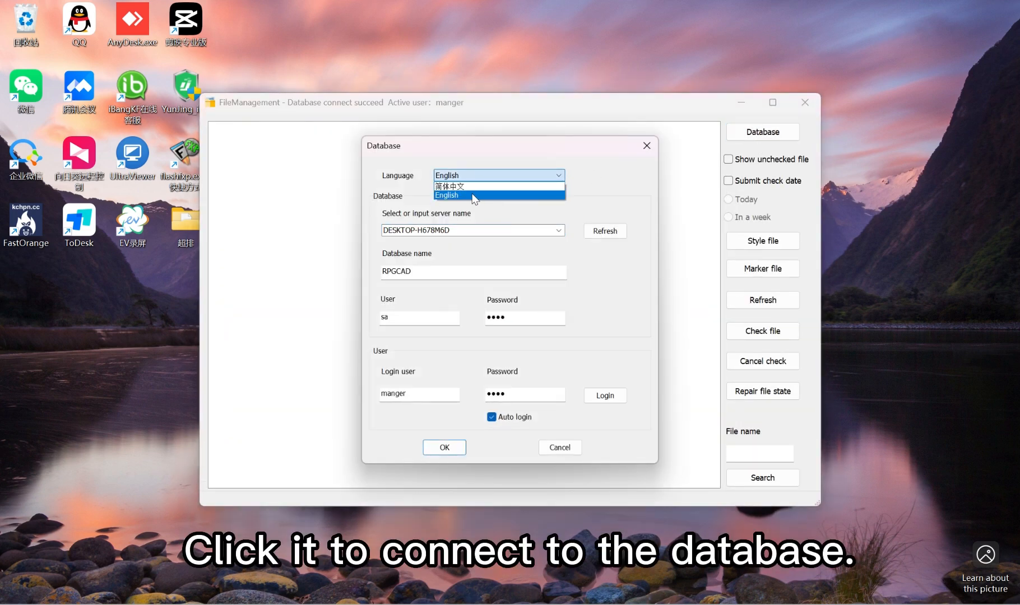
pyautogui.click(480, 195)
pyautogui.click(458, 230)
pyautogui.click(416, 274)
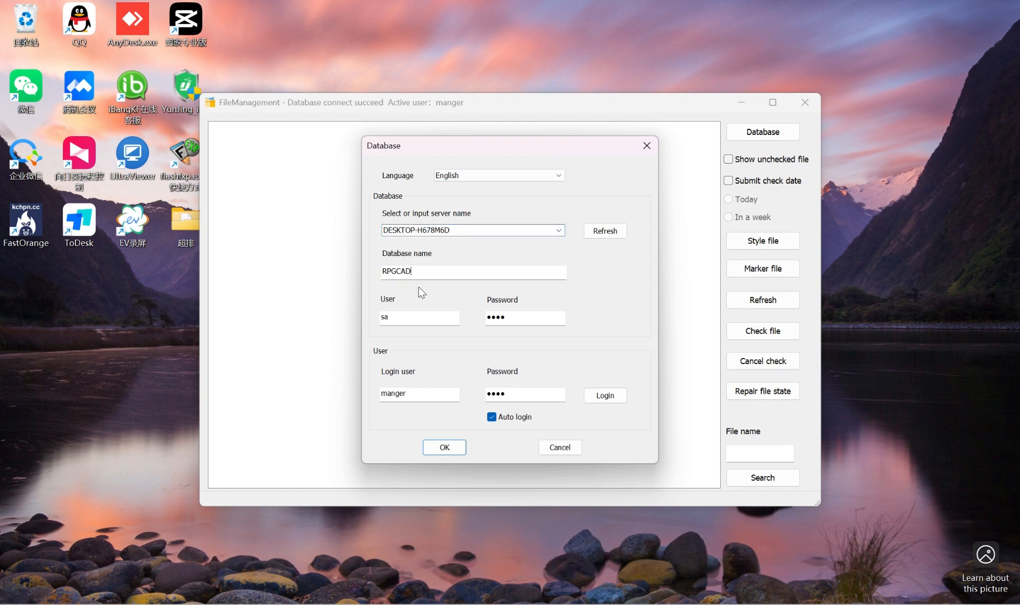
# Review the database user and password fields, log in as manger and close the database connection settings
pyautogui.click(410, 319)
pyautogui.click(526, 314)
pyautogui.moveTo(421, 397); pyautogui.dragTo(376, 392)
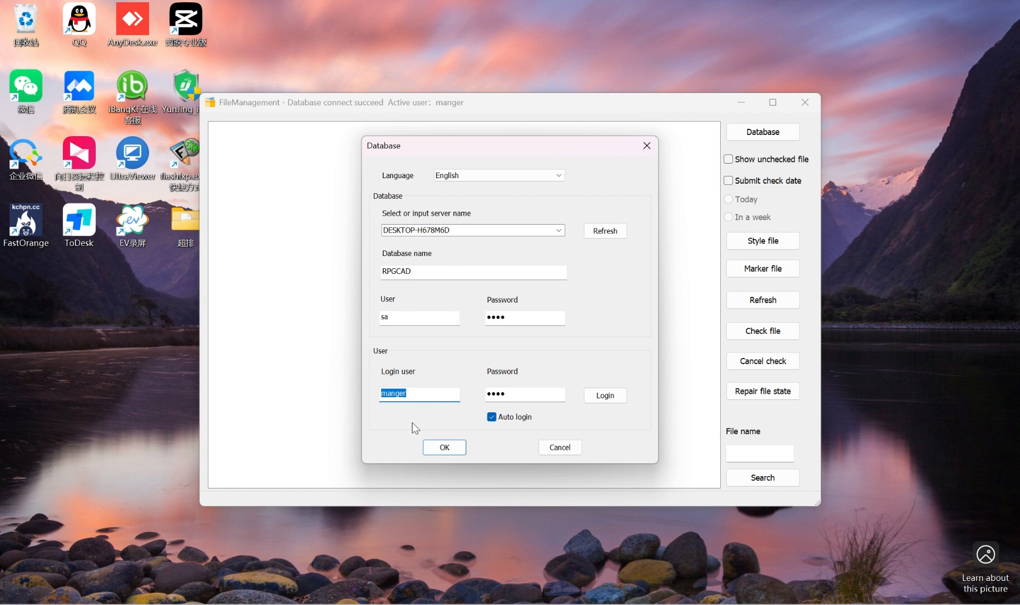
pyautogui.click(605, 397)
pyautogui.click(525, 334)
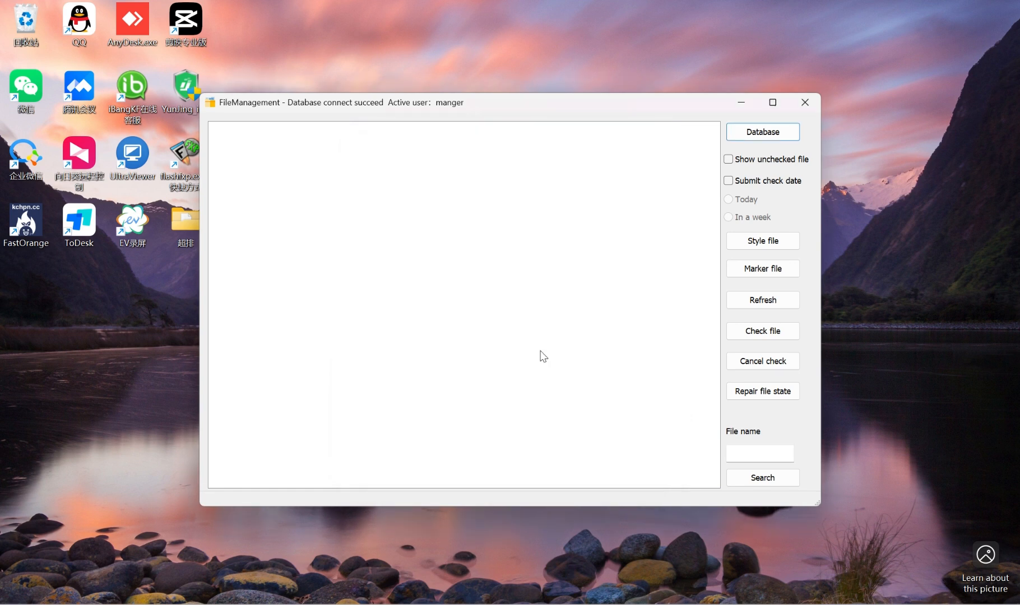
# List the style files, mark Jean jacket as checked and close FileManagement
pyautogui.click(758, 242)
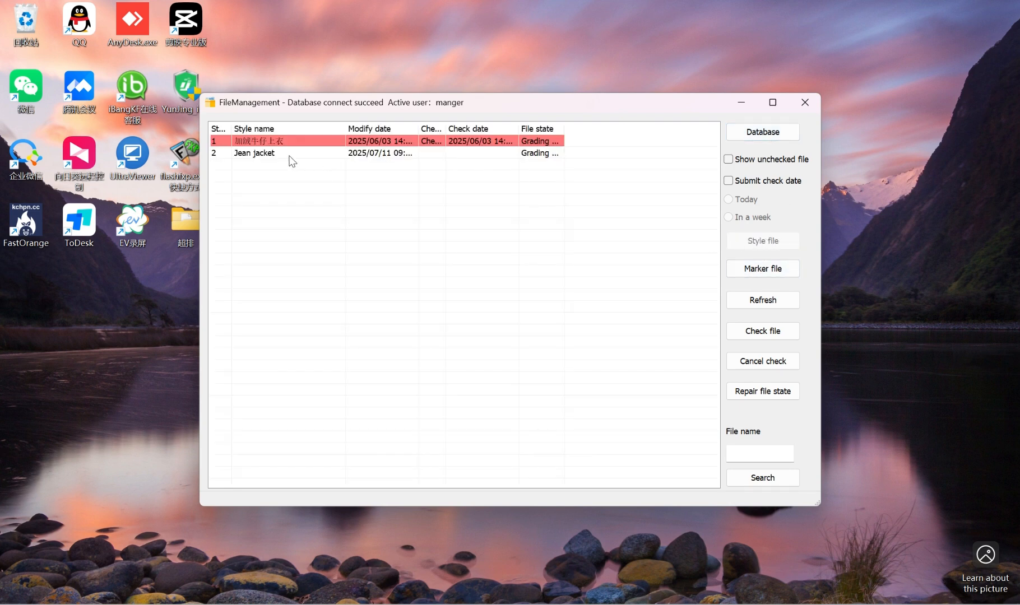
pyautogui.click(257, 157)
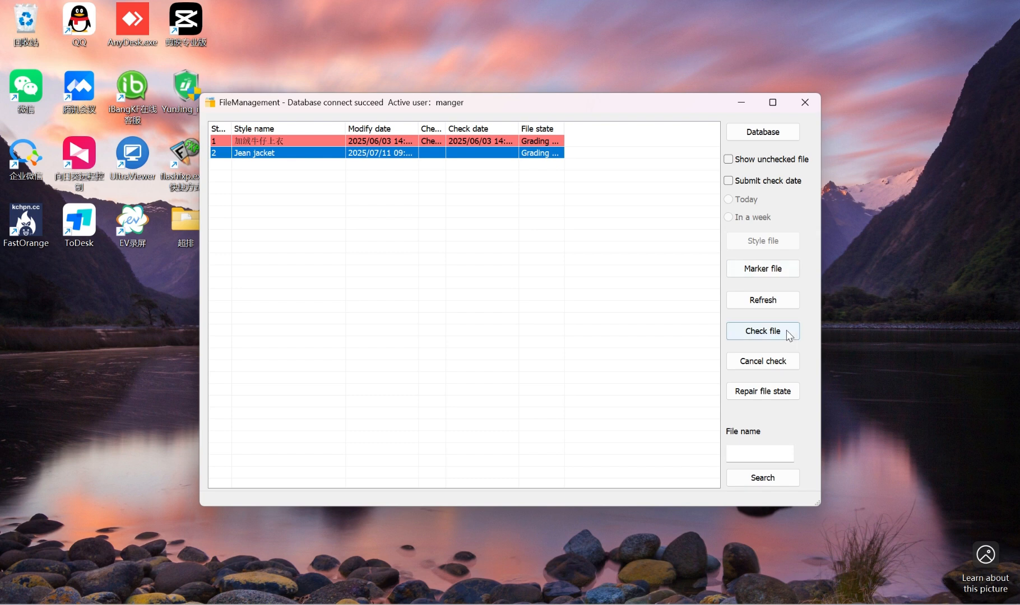
pyautogui.click(767, 332)
pyautogui.click(536, 154)
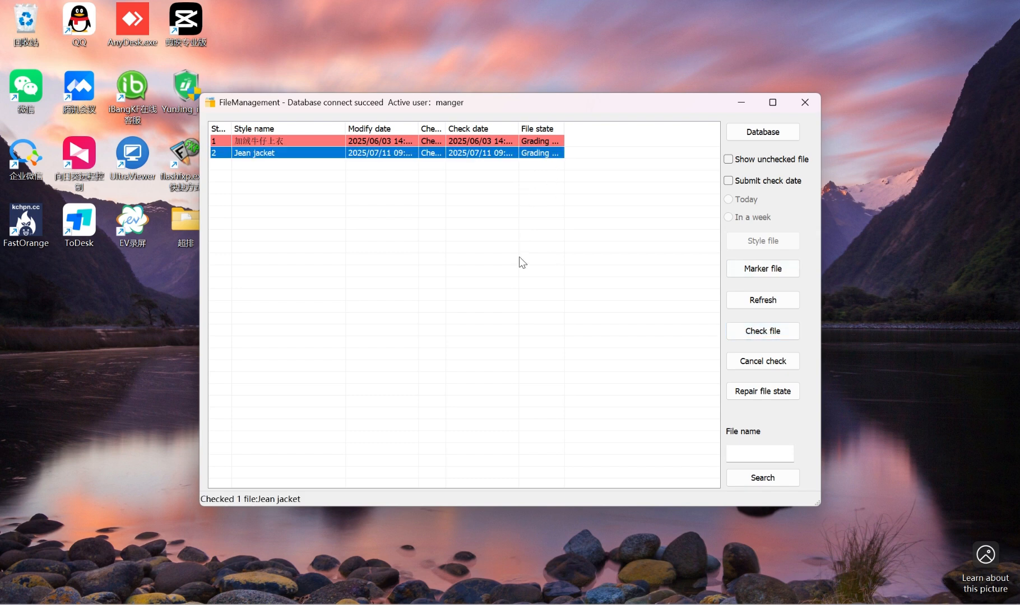
pyautogui.click(519, 257)
pyautogui.click(353, 155)
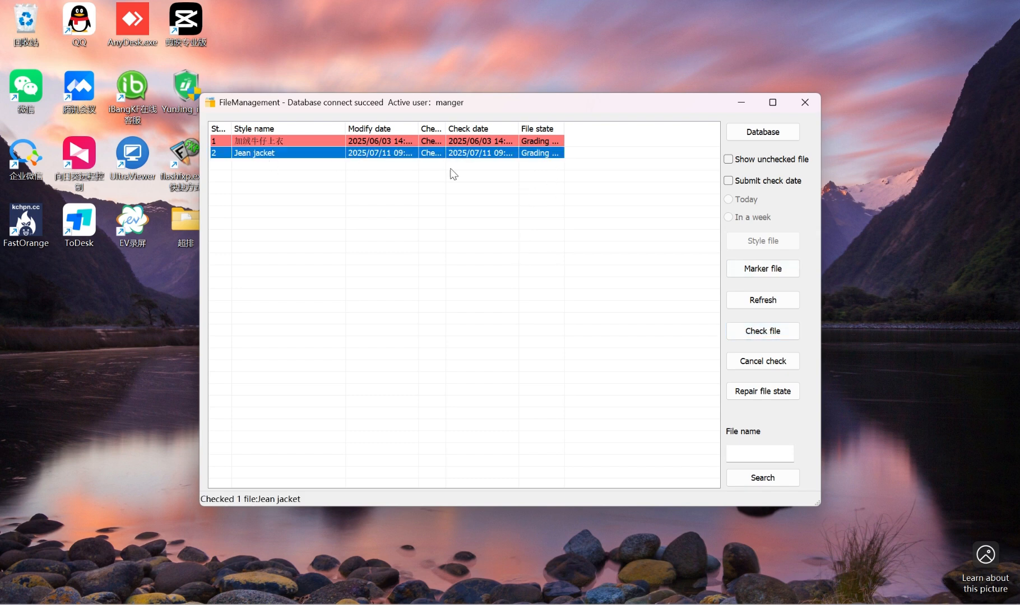
pyautogui.click(806, 98)
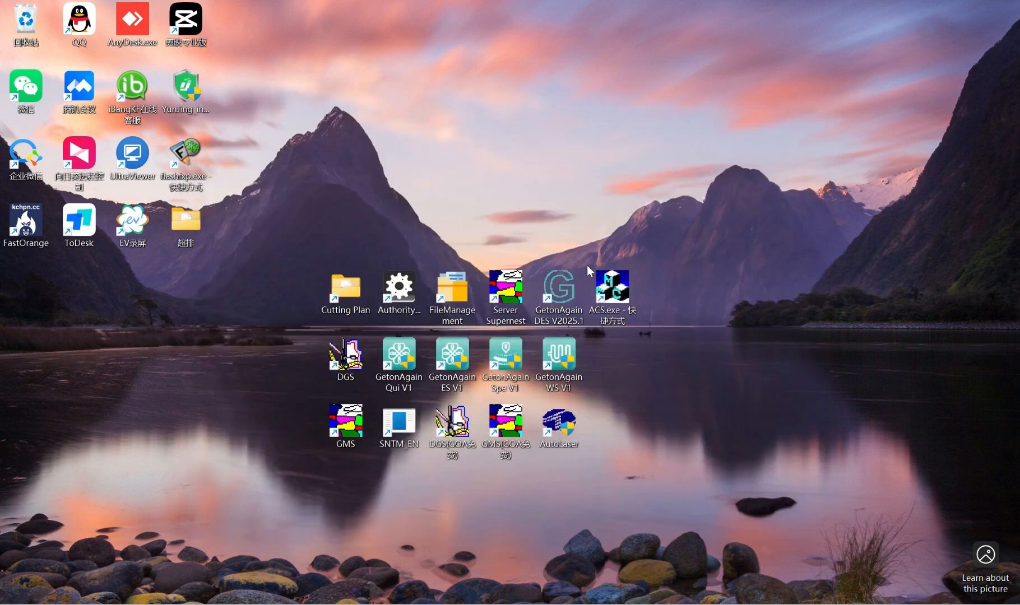
# Open the Cutting Plan folder and launch RP_OCP.exe
pyautogui.doubleClick(346, 292)
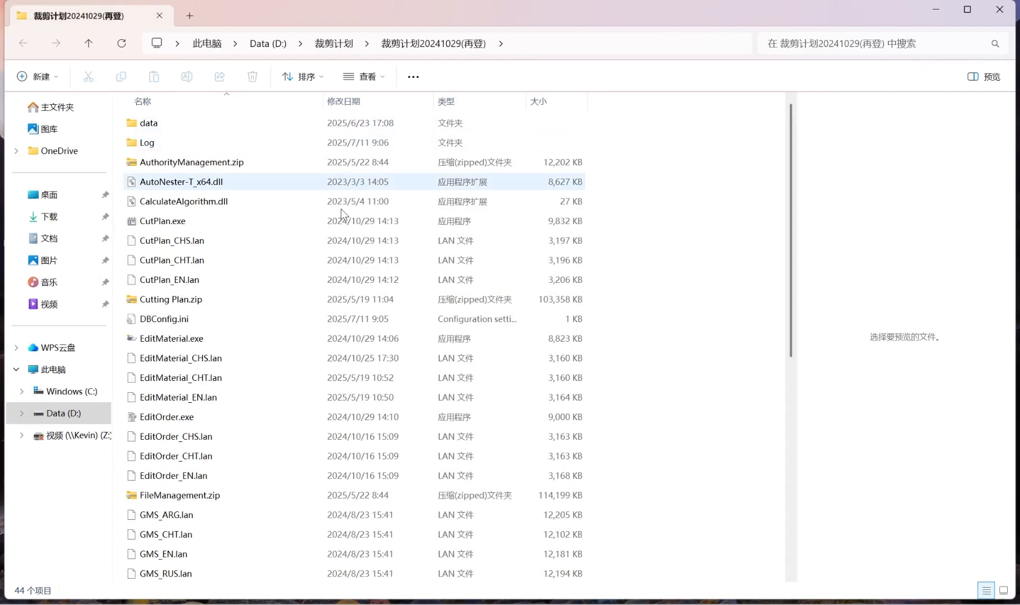
pyautogui.scroll(-5, 261, 336)
pyautogui.scroll(-1, 261, 336)
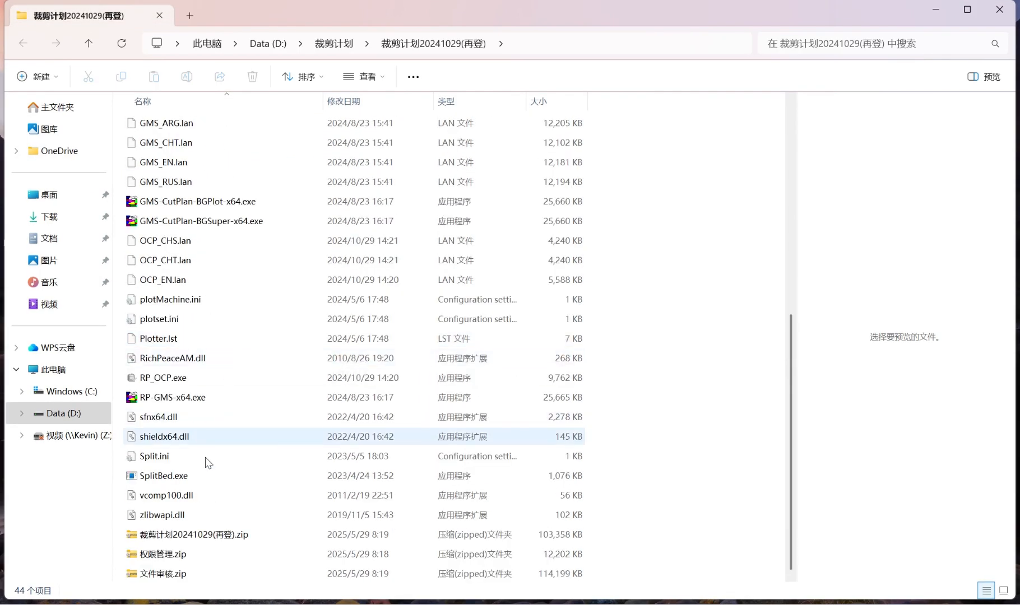
pyautogui.click(178, 379)
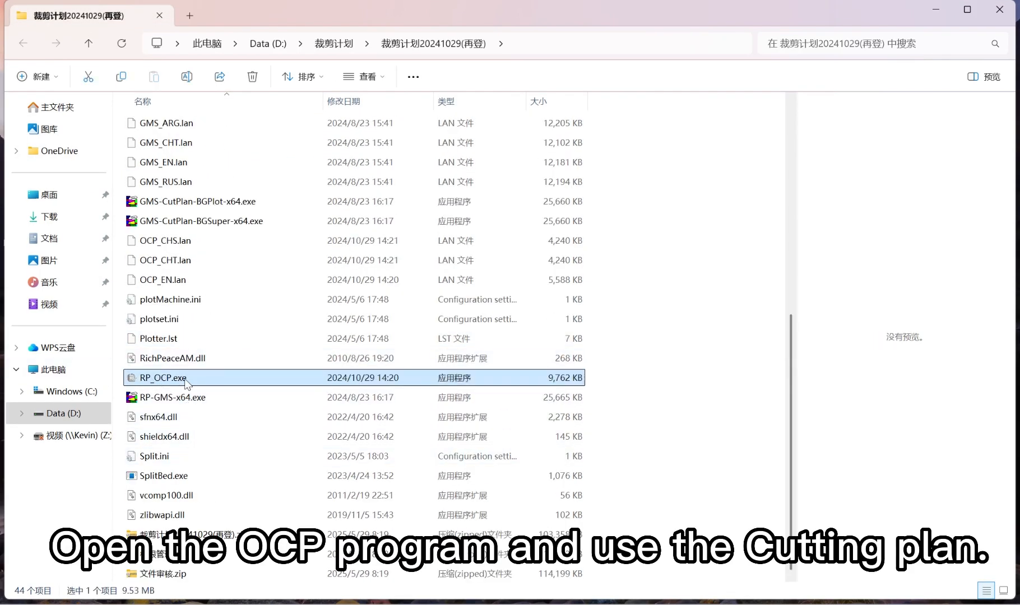
pyautogui.doubleClick(179, 378)
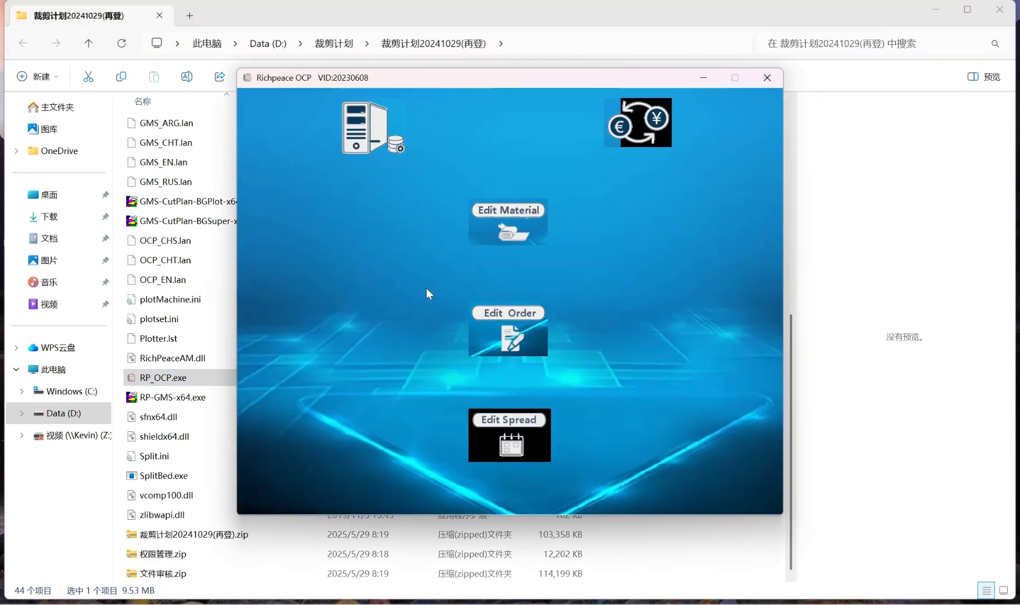
# Configure the OCP database connection with English, server DESKTOP-H678M6D, database RPGCAD and user sa, and connect
pyautogui.click(371, 127)
pyautogui.click(483, 330)
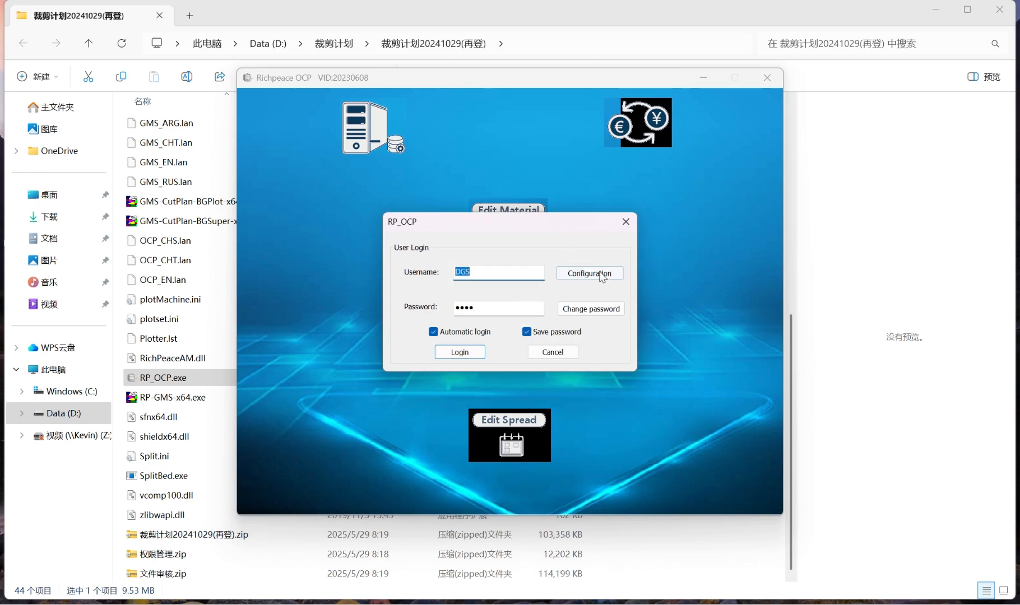
pyautogui.click(590, 273)
pyautogui.click(535, 192)
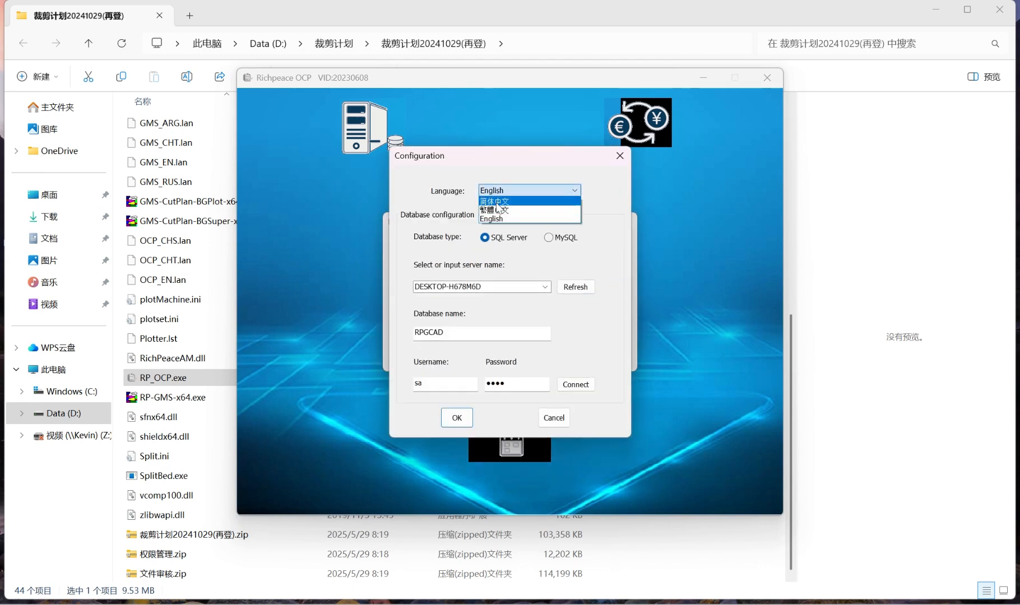
pyautogui.click(507, 220)
pyautogui.doubleClick(469, 287)
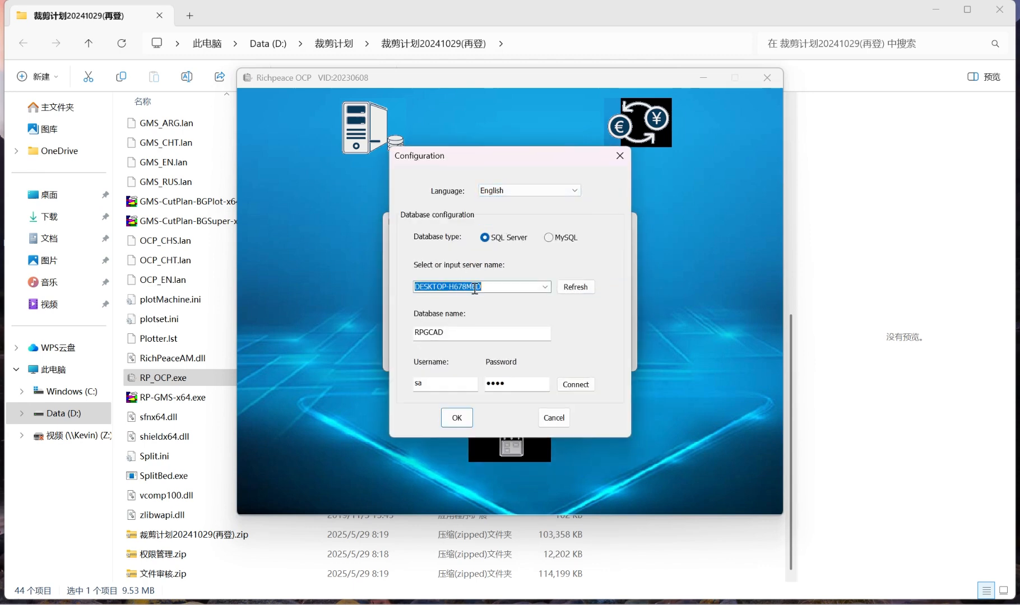
pyautogui.doubleClick(461, 331)
pyautogui.doubleClick(430, 383)
pyautogui.doubleClick(518, 384)
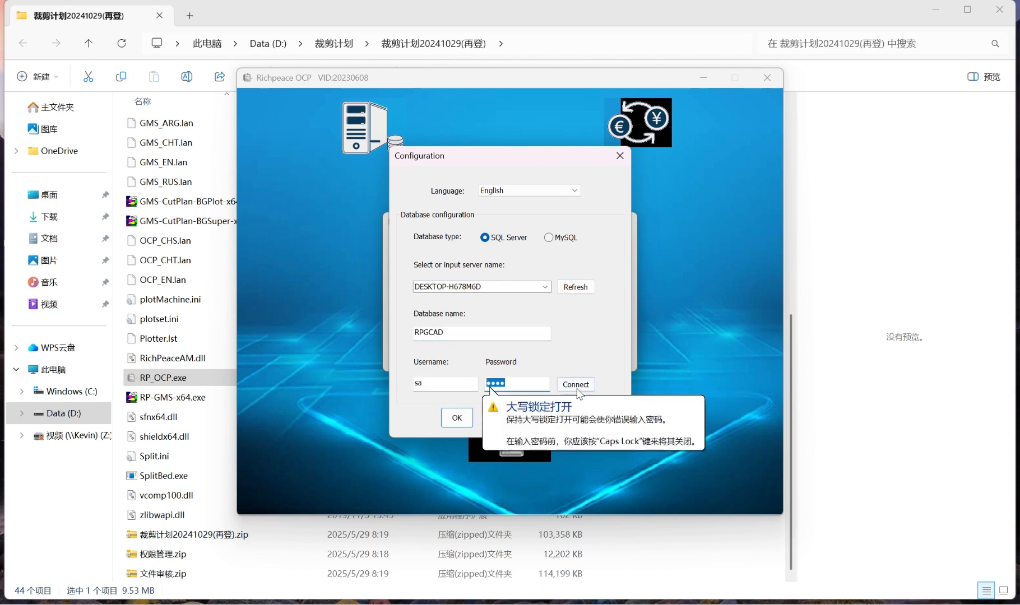
pyautogui.click(575, 386)
# Log in to OCP with the username manger and the account password
pyautogui.doubleClick(483, 272)
pyautogui.press('BackSpace')
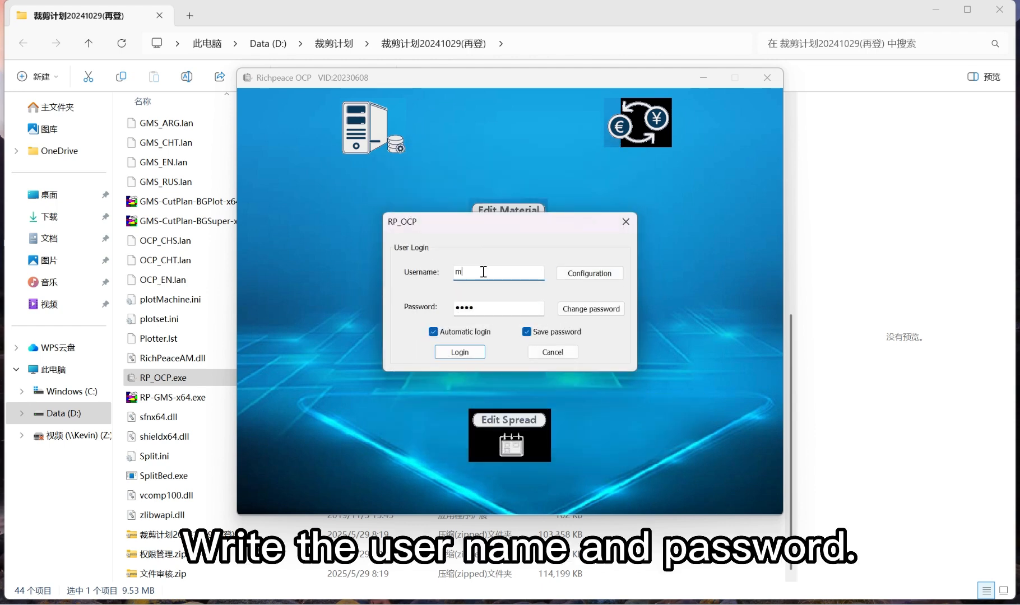
pyautogui.write('manger')
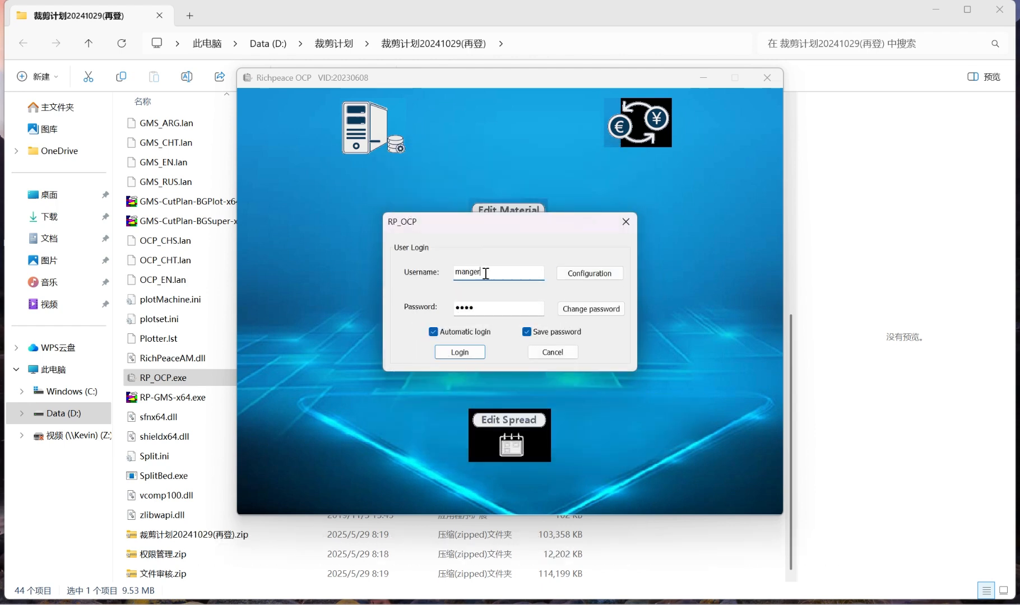
pyautogui.doubleClick(481, 307)
pyautogui.write('••••')
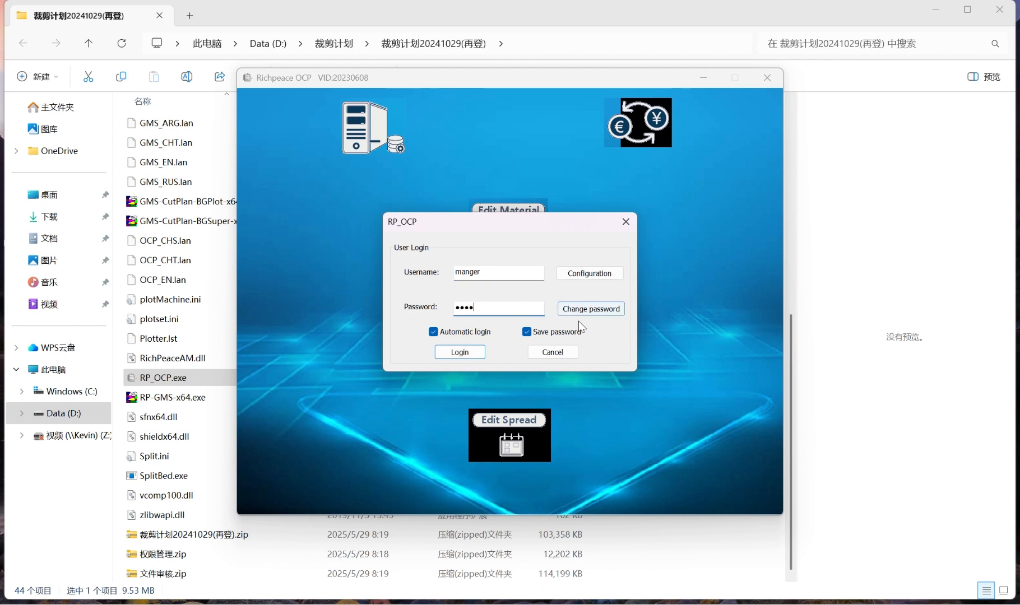
pyautogui.click(460, 352)
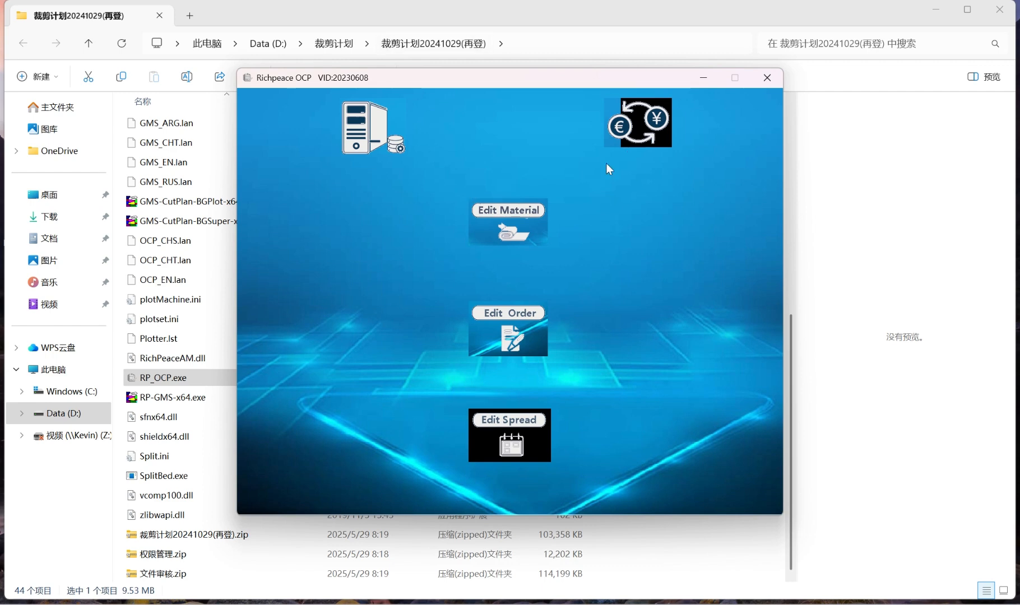
# Set the exchange rate currency to CNY with 1 USD equal to 7 CNY, and save the rates
pyautogui.click(639, 124)
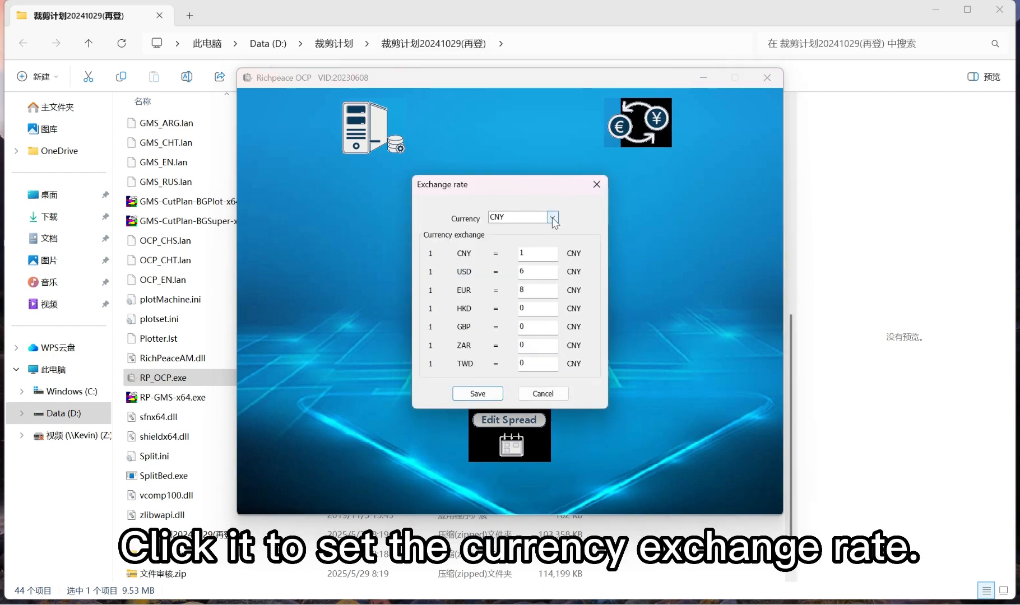
pyautogui.click(553, 218)
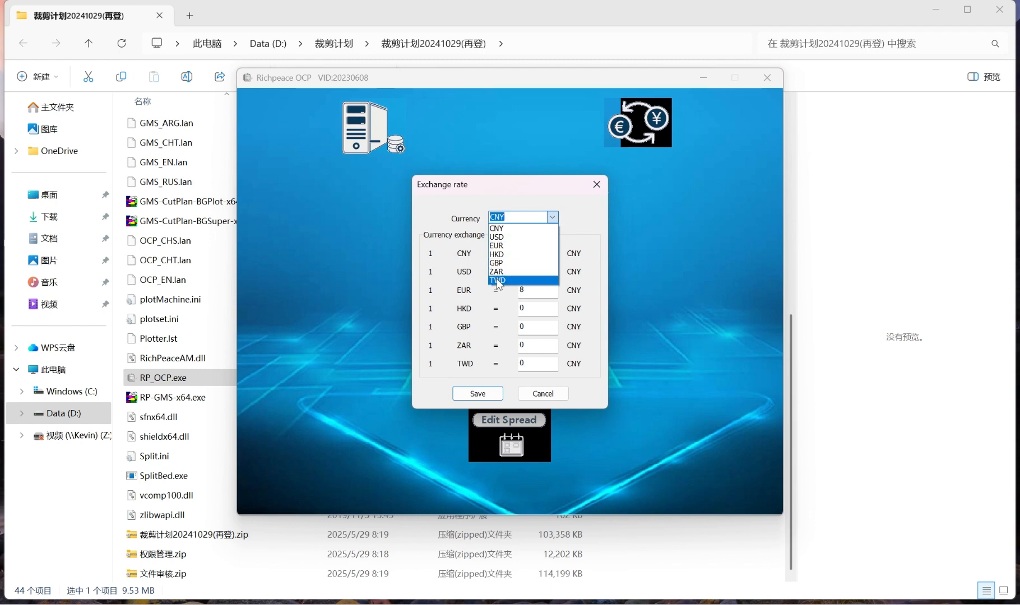
pyautogui.click(499, 230)
pyautogui.moveTo(540, 252); pyautogui.dragTo(474, 271)
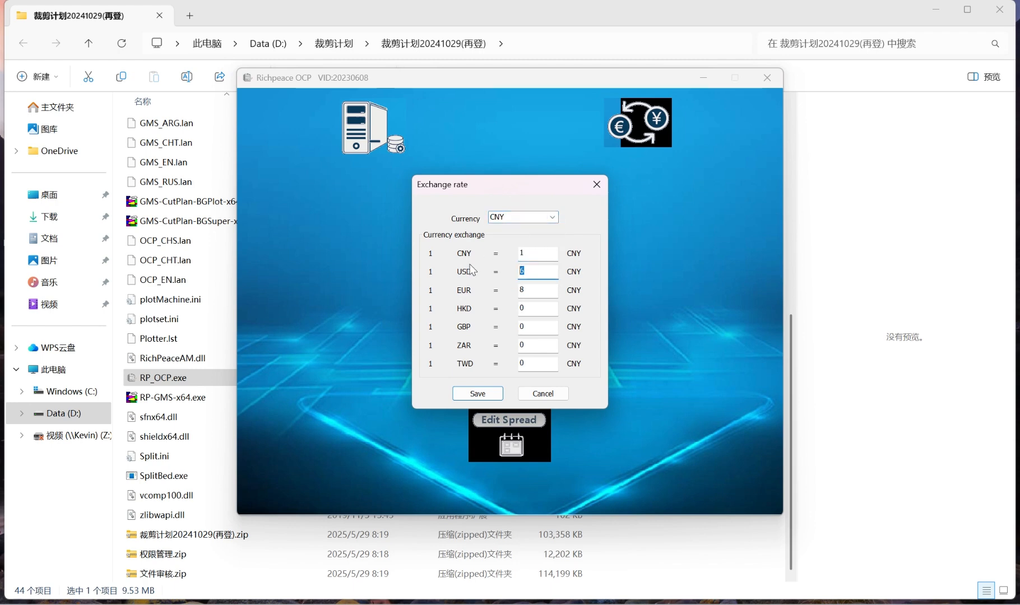
pyautogui.write('7')
pyautogui.click(536, 290)
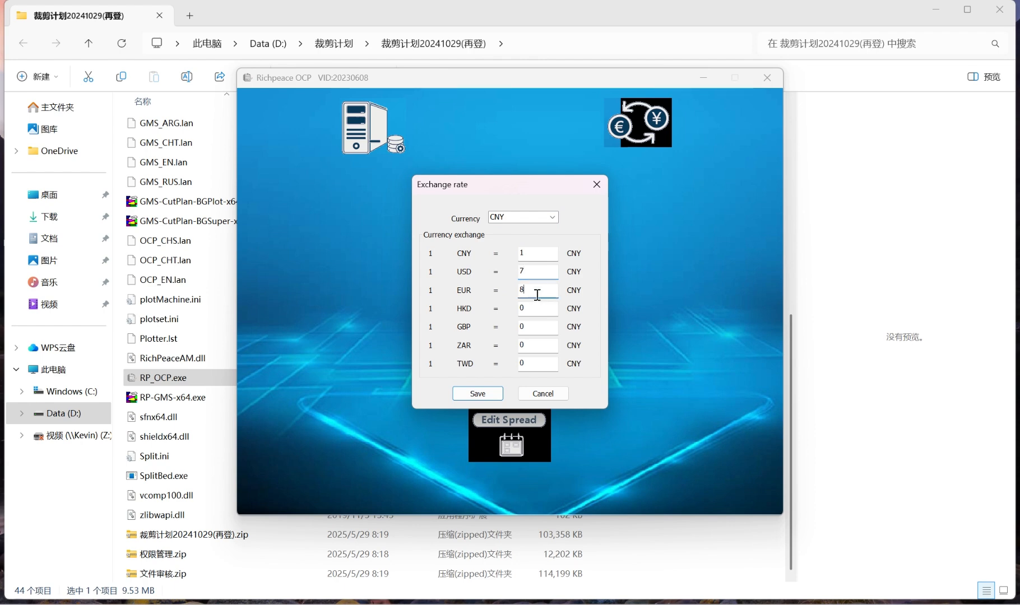
pyautogui.click(533, 325)
pyautogui.click(493, 394)
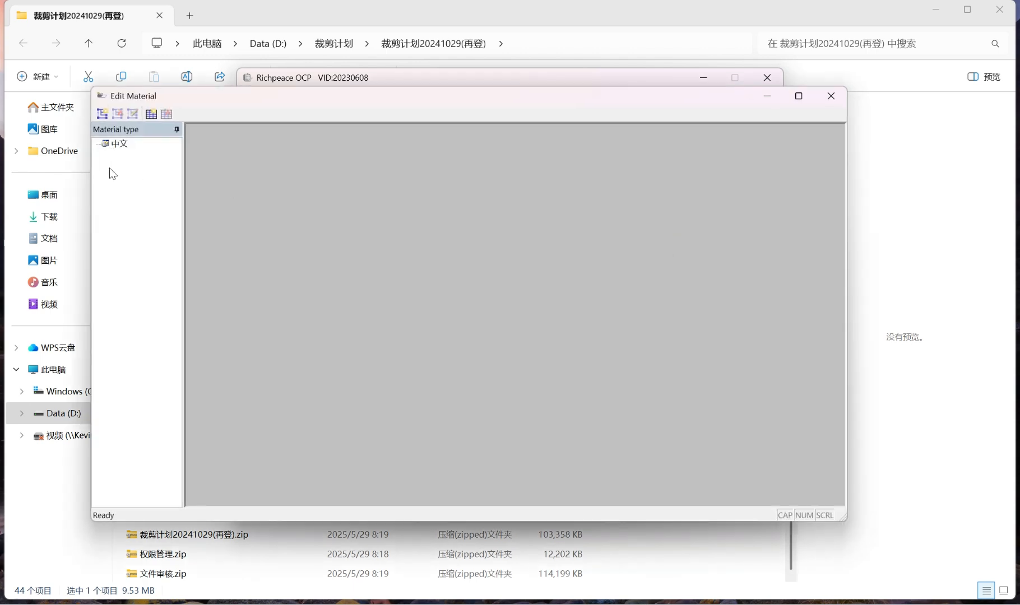
# Create a top-level material type named ENG in Edit Material and select it
pyautogui.click(122, 144)
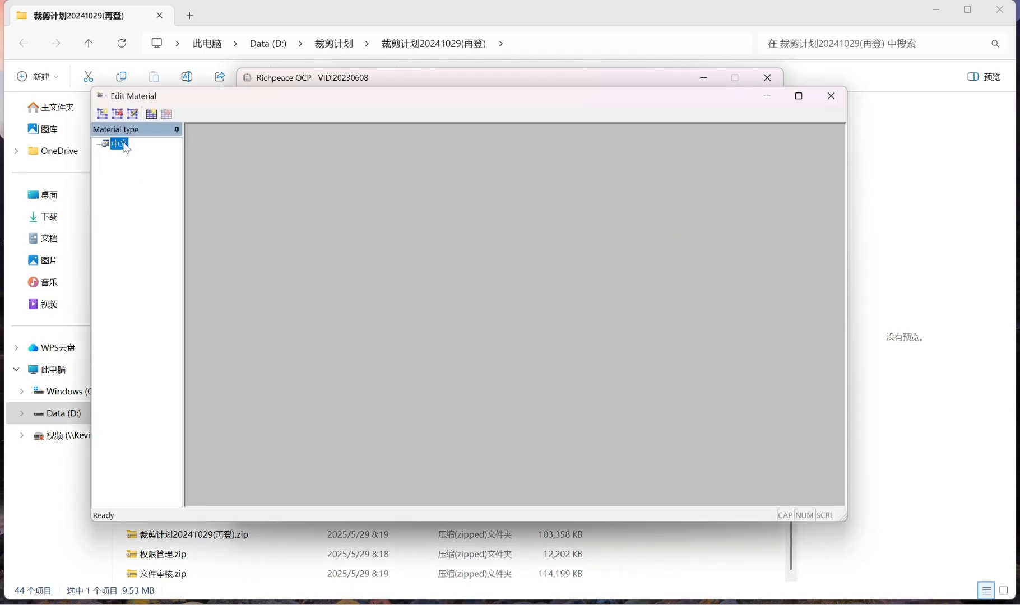
pyautogui.click(103, 115)
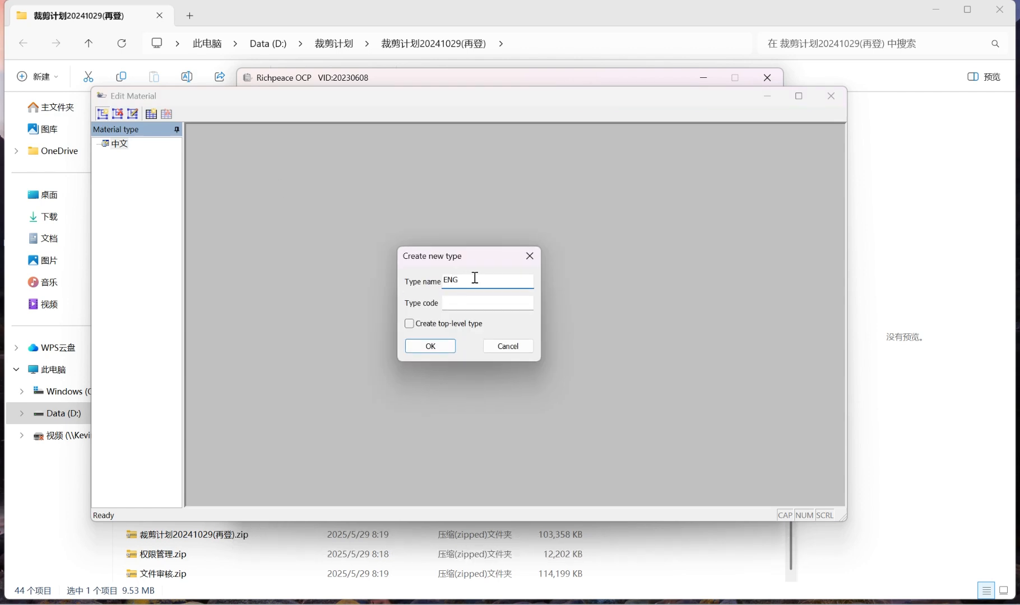
pyautogui.click(486, 305)
pyautogui.click(406, 323)
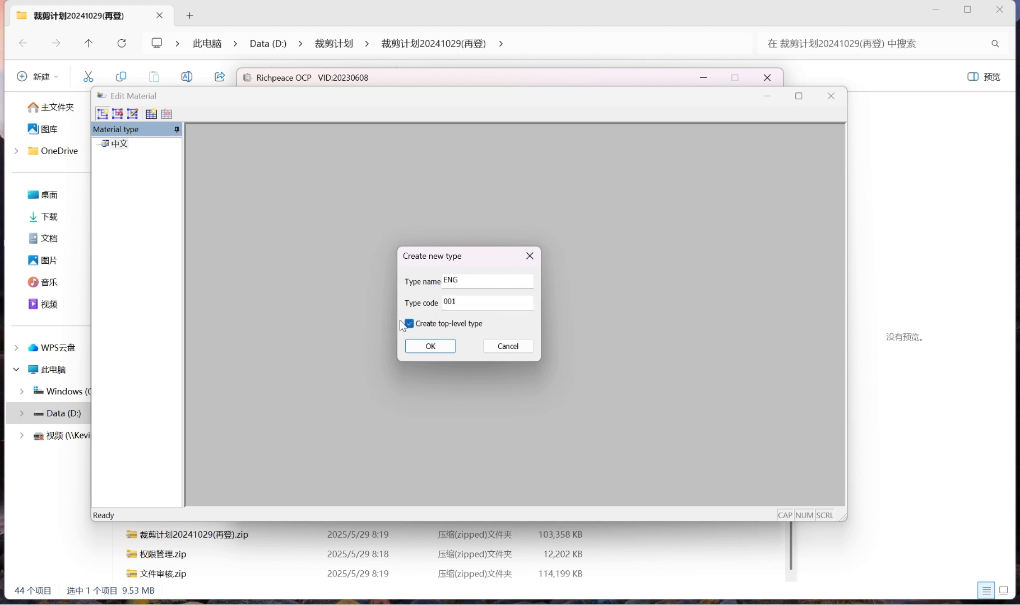
pyautogui.click(431, 346)
pyautogui.click(126, 159)
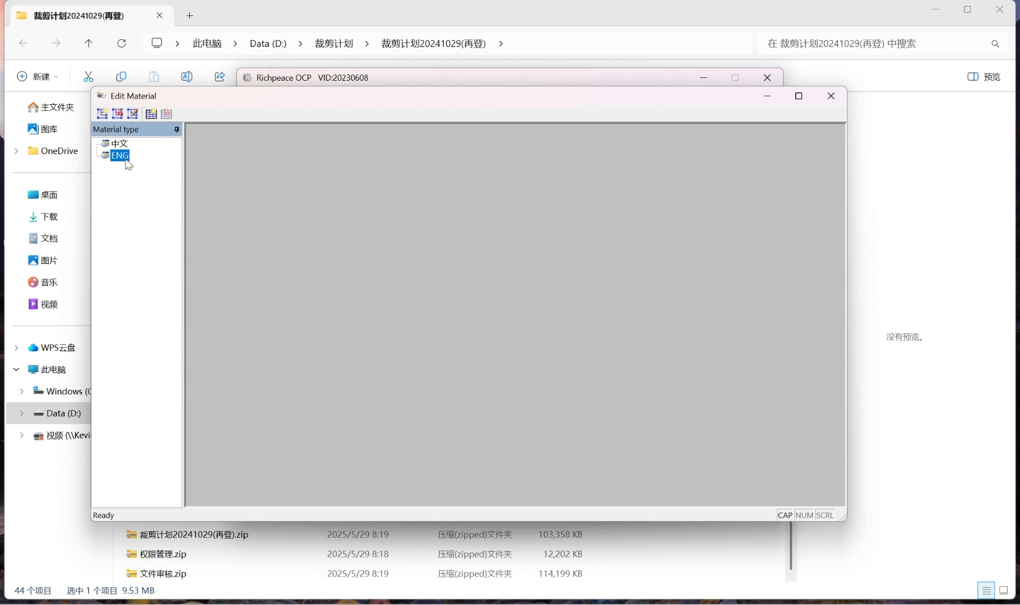
# Open the ENG material type, start a new material in it and name it fabric
pyautogui.doubleClick(126, 160)
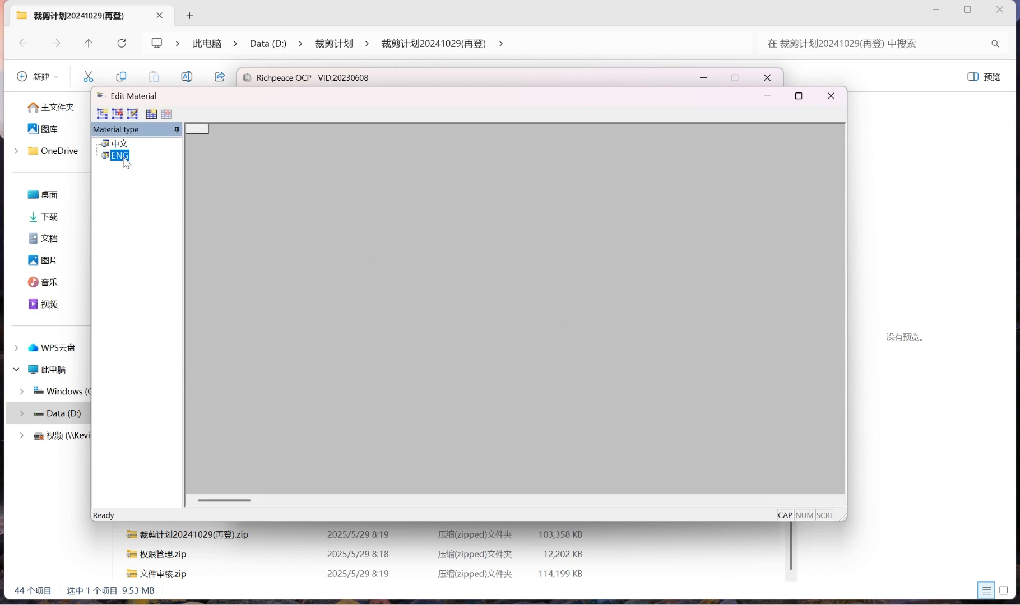
pyautogui.click(151, 115)
pyautogui.click(371, 264)
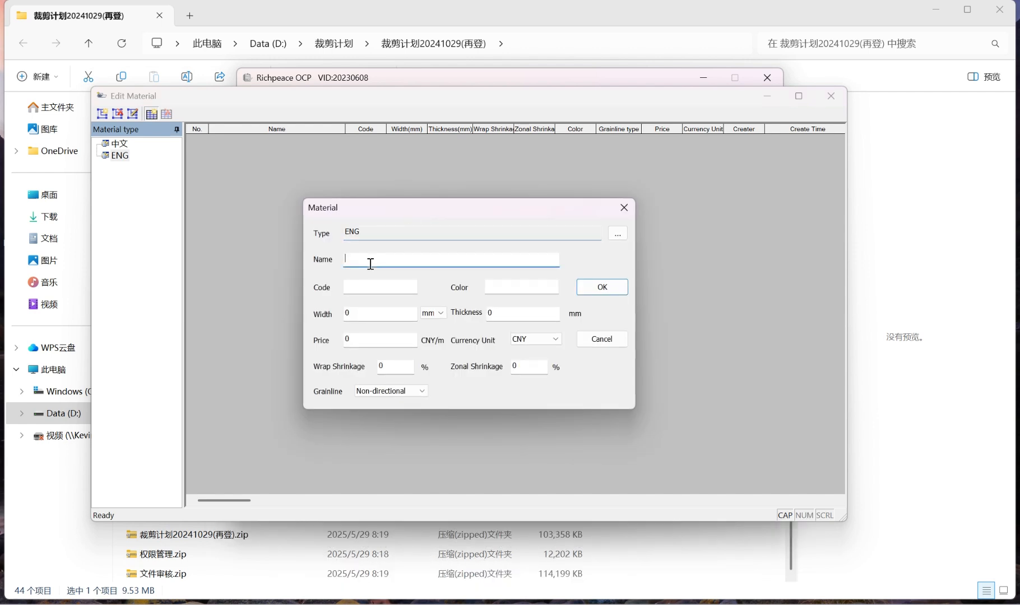
pyautogui.write('fabric')
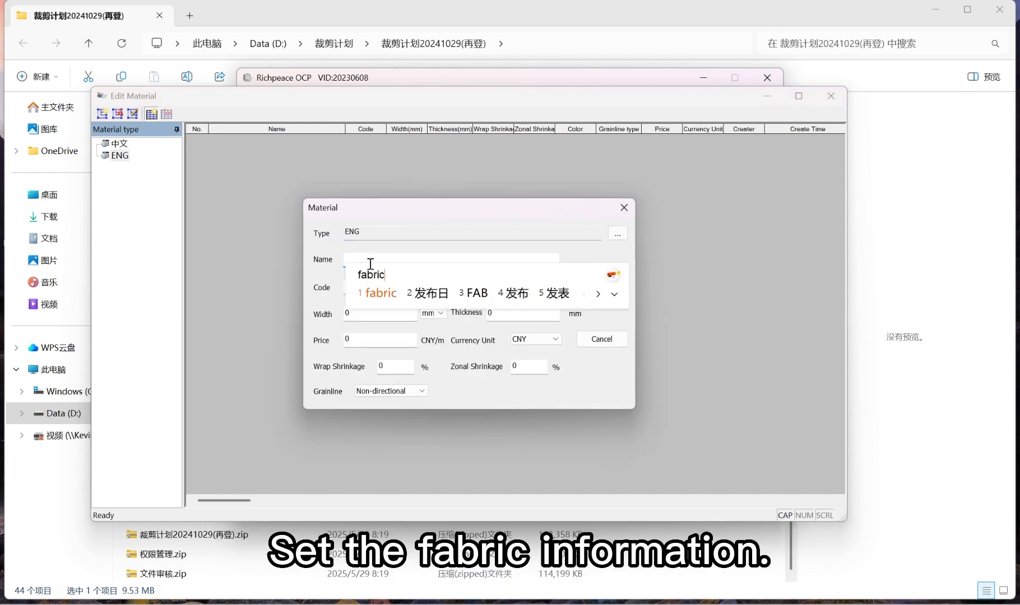
pyautogui.press('space')
pyautogui.doubleClick(371, 261)
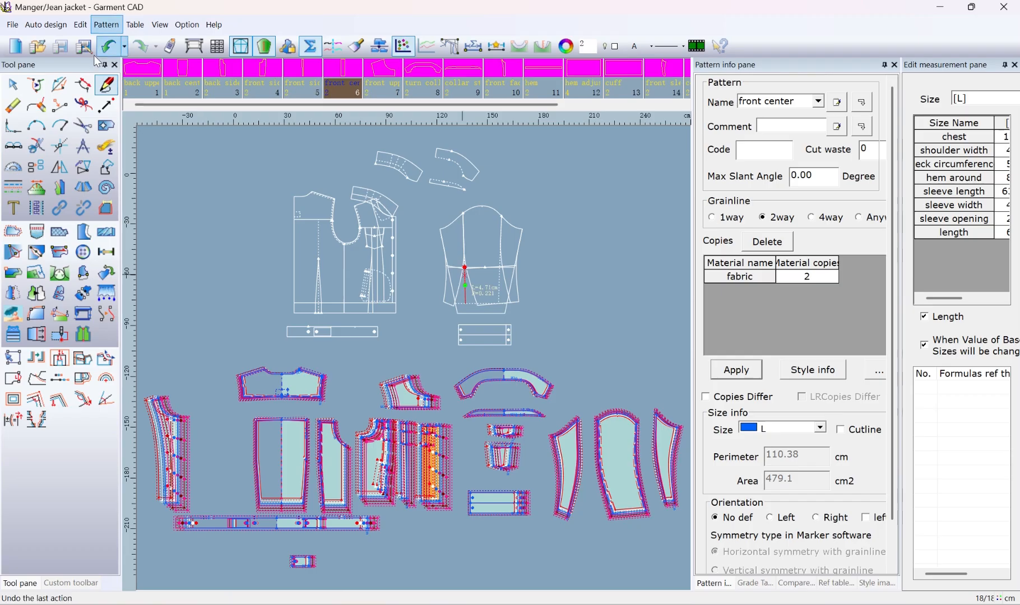
# Switch to Garment CAD and check the material name in the Jean jacket's style information
pyautogui.click(106, 25)
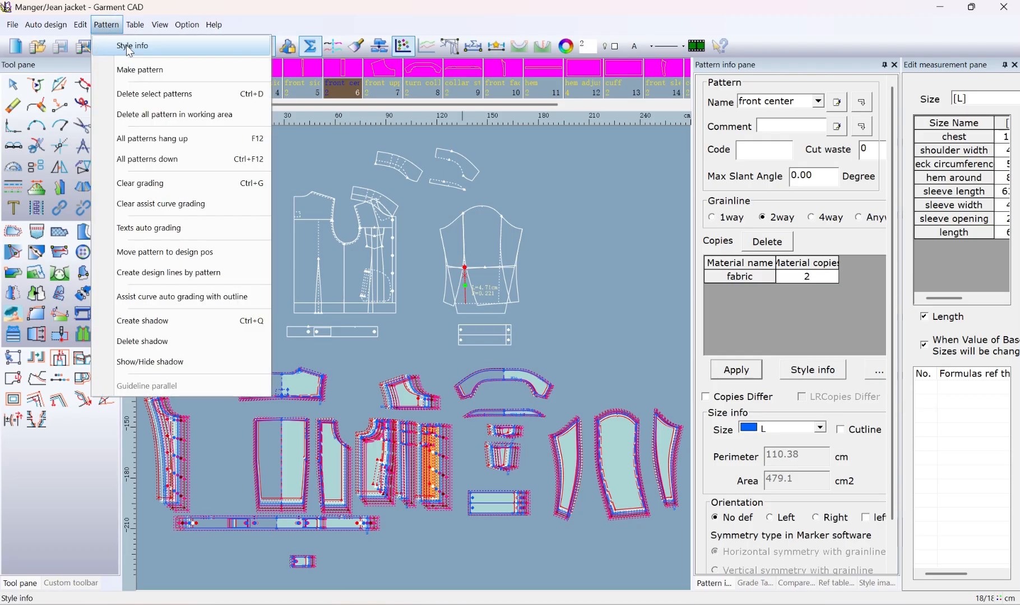
pyautogui.click(129, 43)
pyautogui.doubleClick(630, 245)
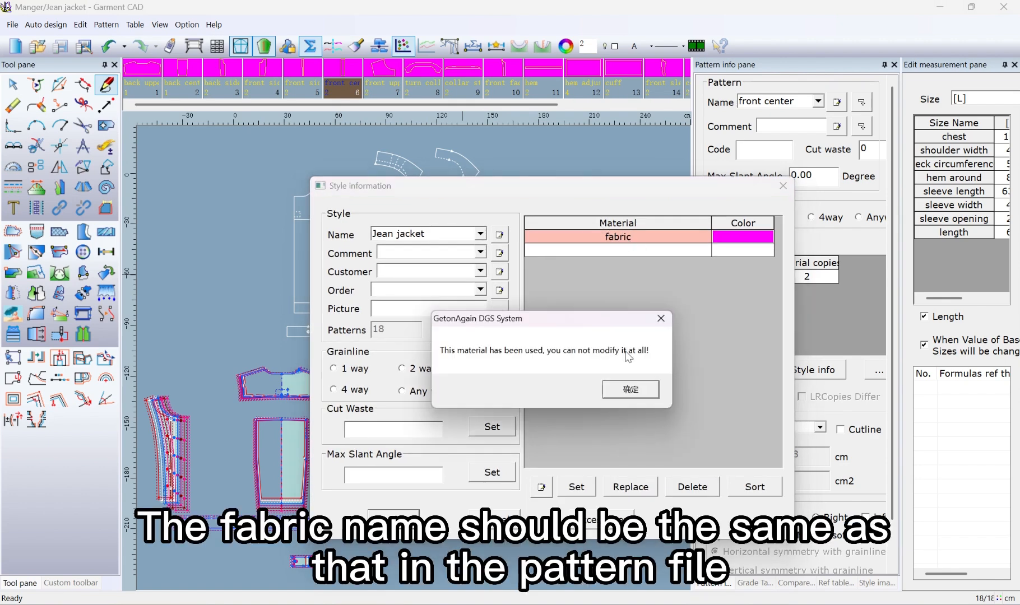
pyautogui.click(654, 318)
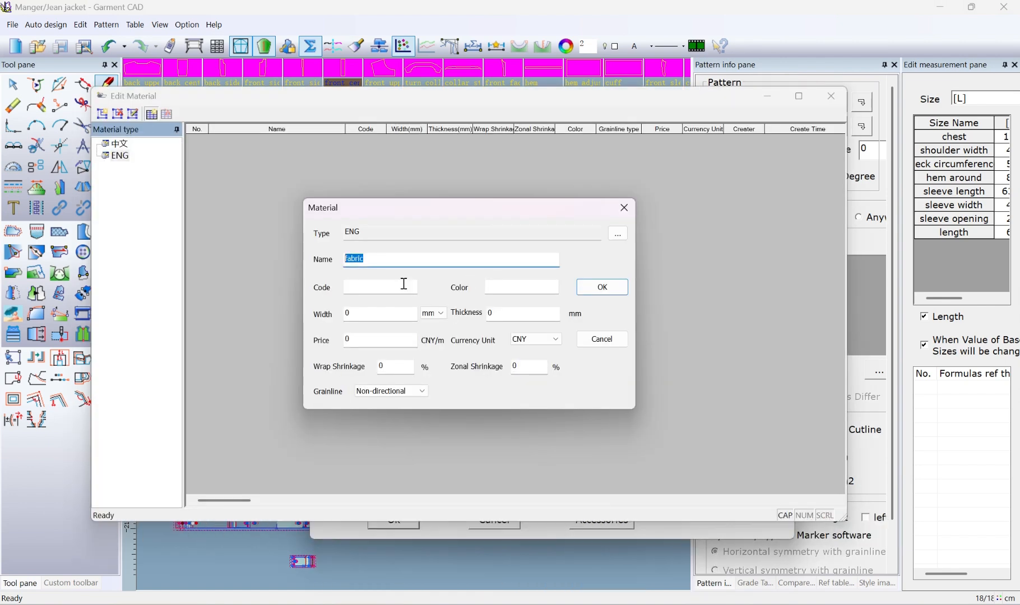
# Give the fabric material code 001, color blue, width 1600 mm, thickness 0.1 mm and a price of 10 in CNY
pyautogui.click(381, 287)
pyautogui.click(510, 285)
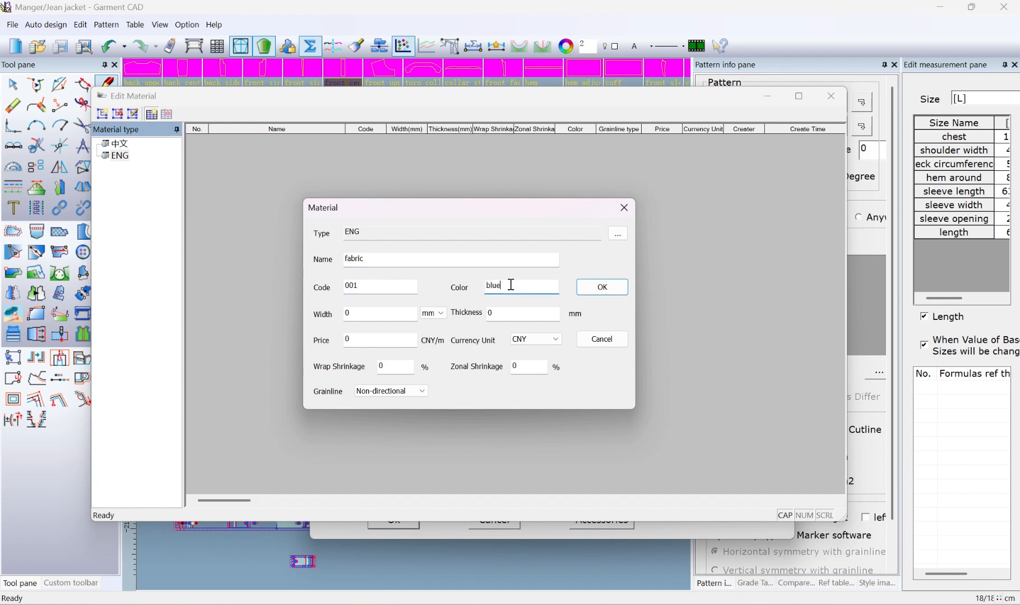
pyautogui.click(371, 310)
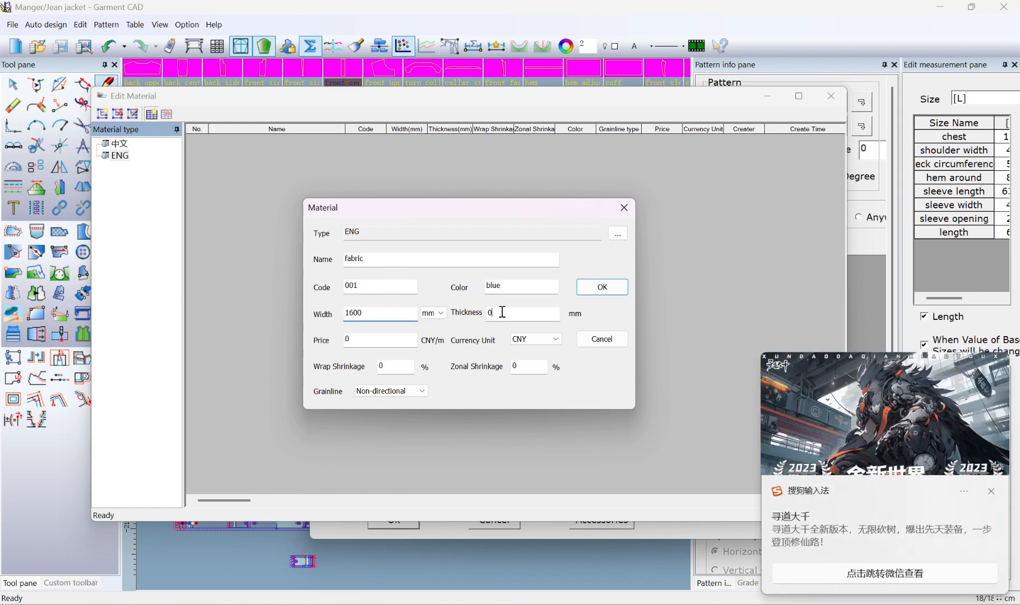
pyautogui.click(502, 312)
pyautogui.click(376, 342)
pyautogui.write('10')
pyautogui.click(533, 339)
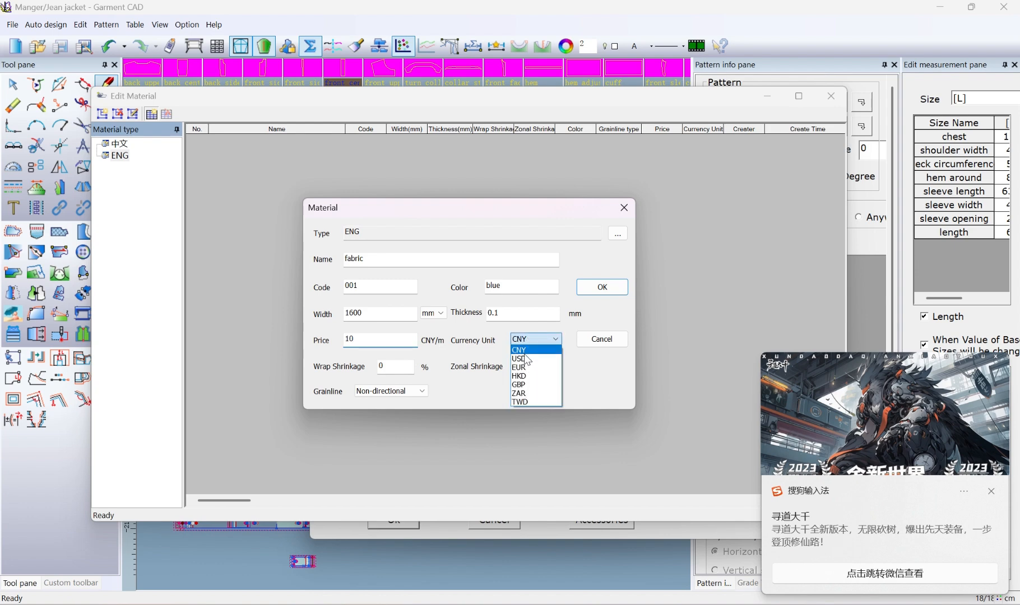
pyautogui.click(530, 350)
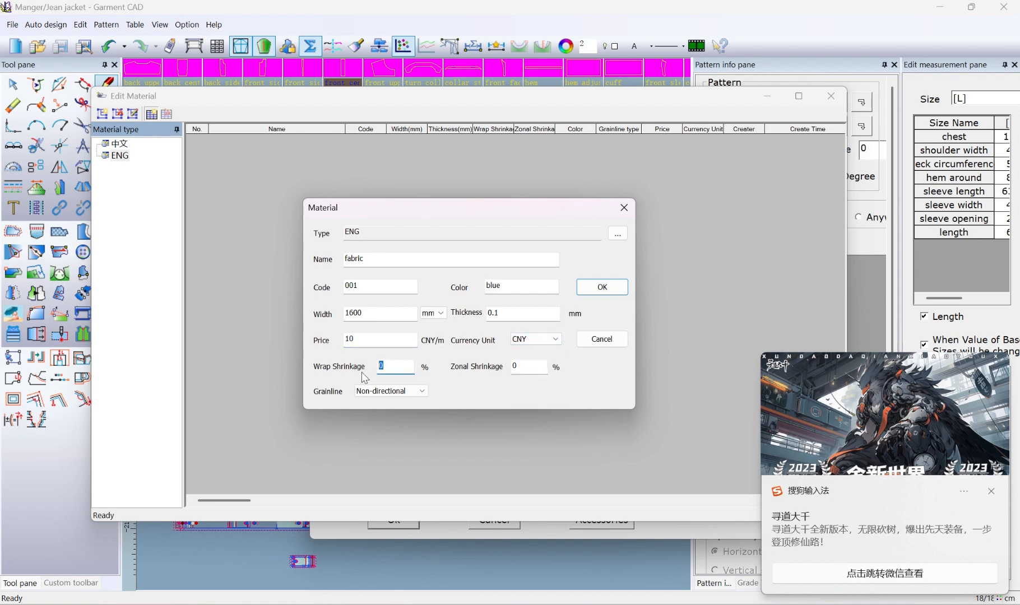
# Set the fabric's grainline to Two-way, keep both shrinkage values at 0, and save the material
pyautogui.doubleClick(387, 371)
pyautogui.click(398, 387)
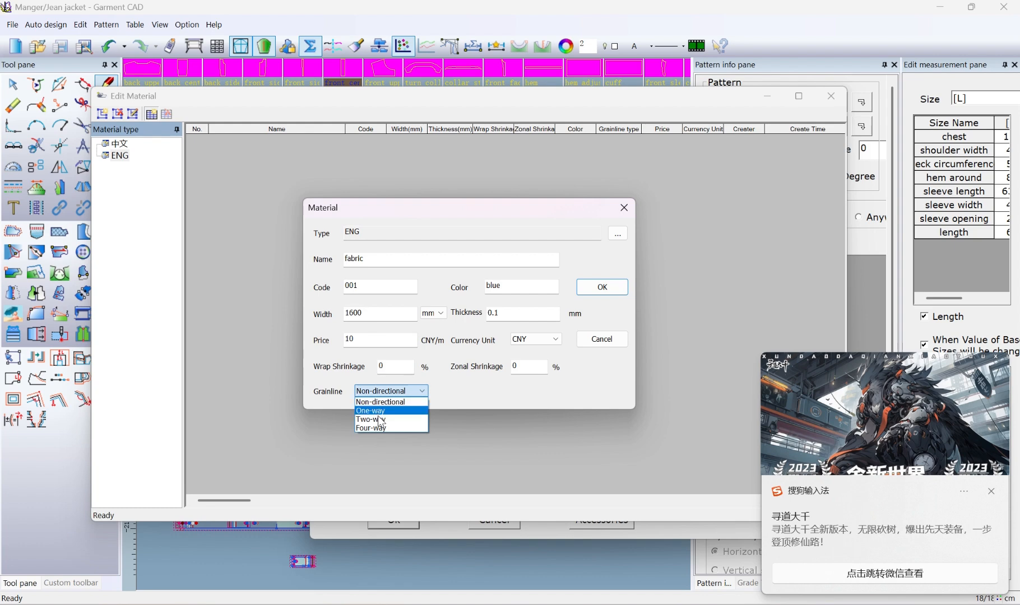
pyautogui.click(387, 416)
pyautogui.doubleClick(528, 366)
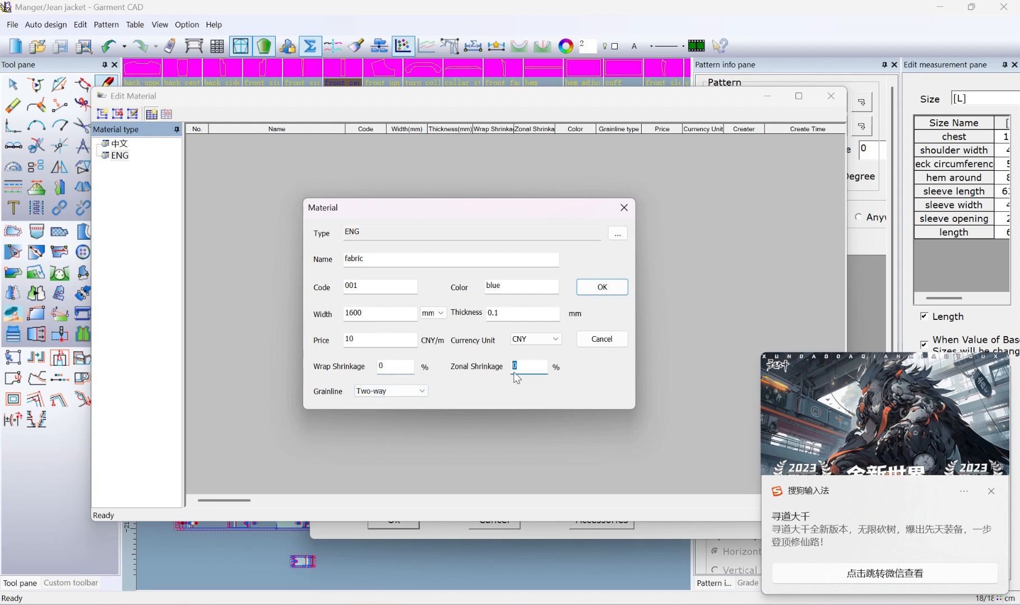
pyautogui.click(609, 292)
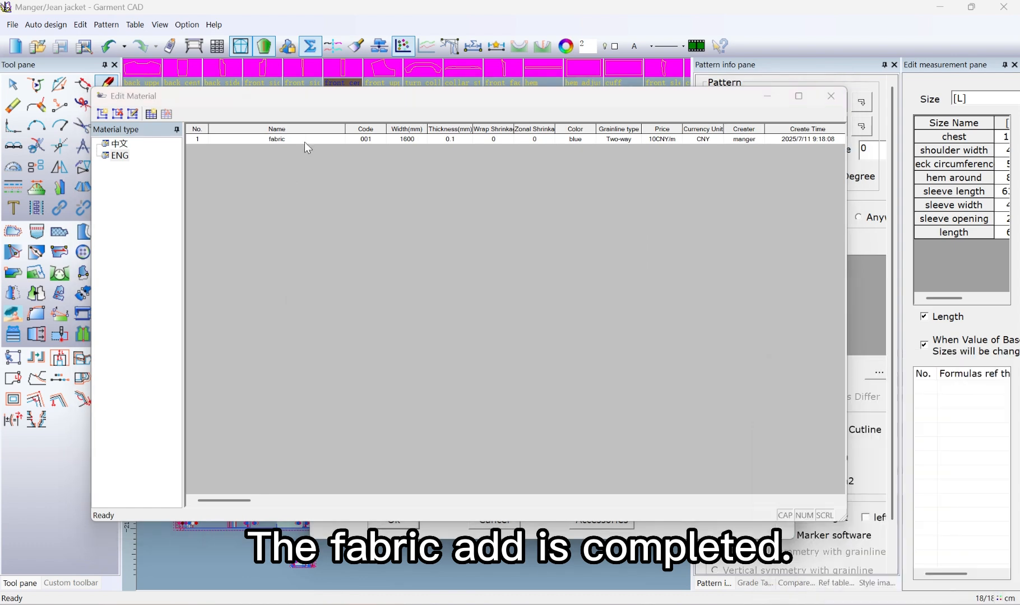
pyautogui.click(262, 139)
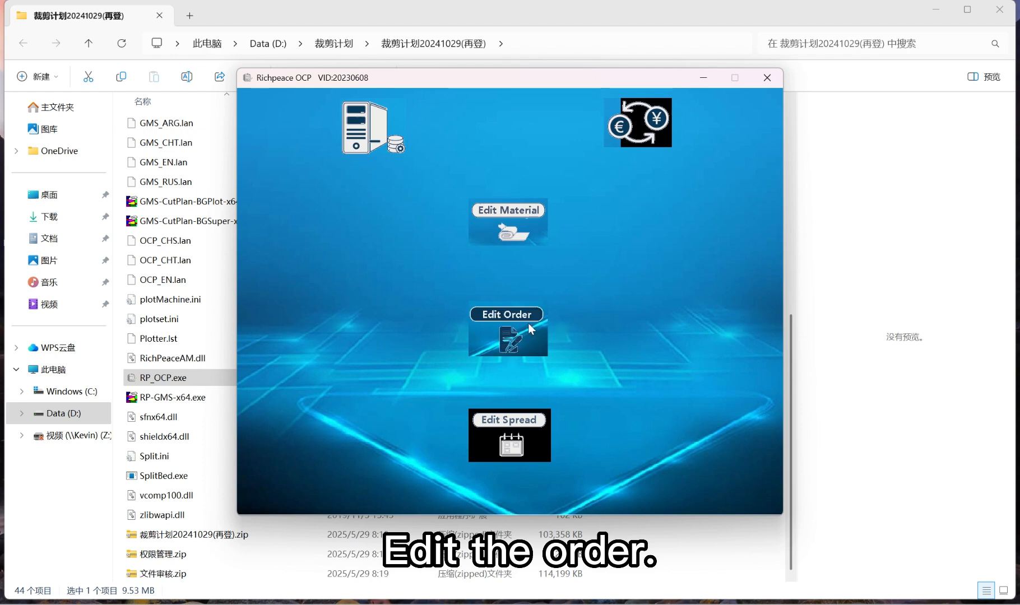
# Open the order editor and create a top-level order type named ENG with code 001
pyautogui.click(522, 322)
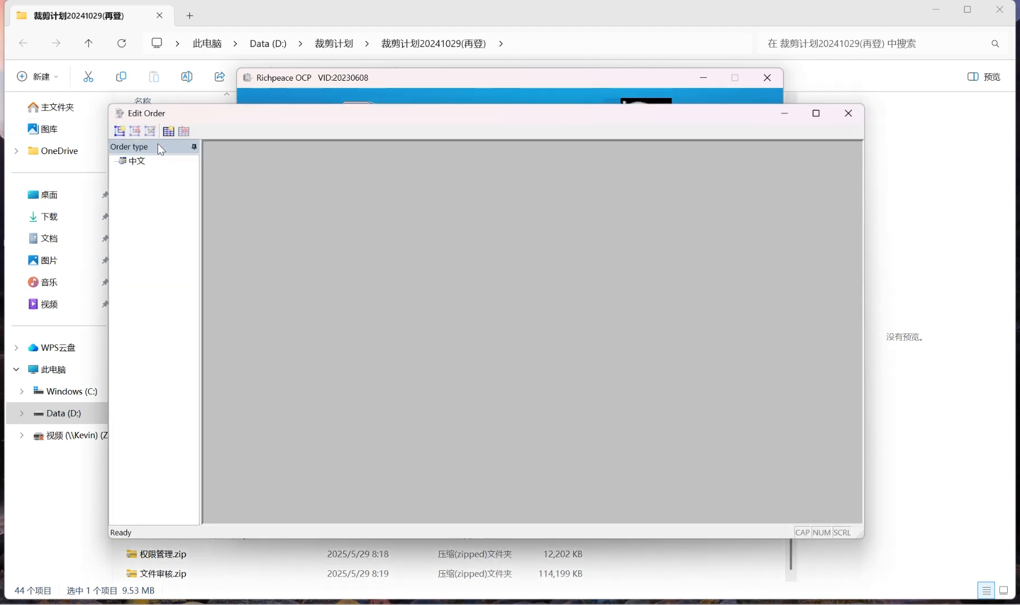
pyautogui.click(118, 130)
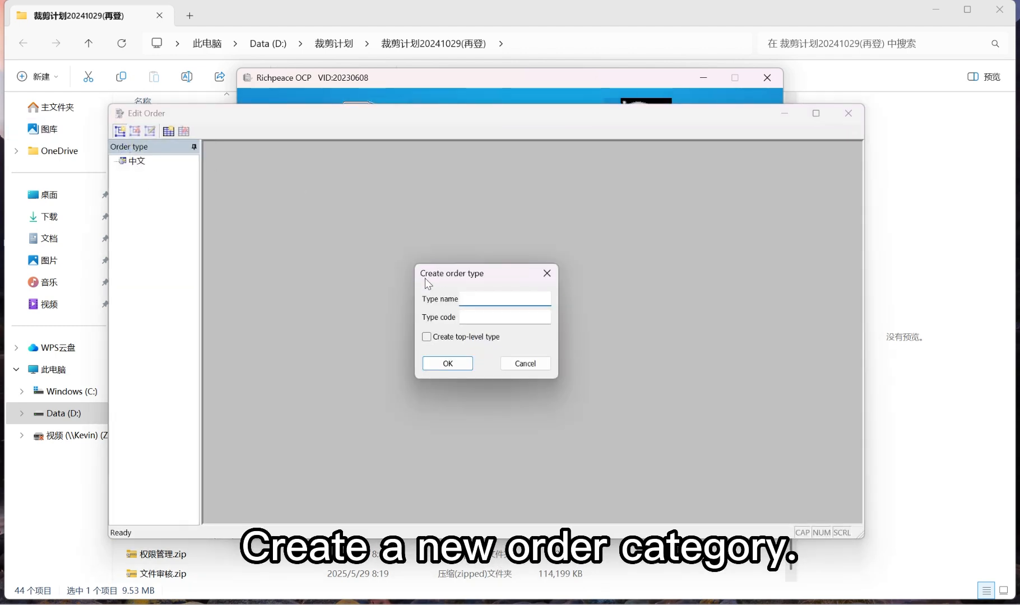
pyautogui.click(482, 318)
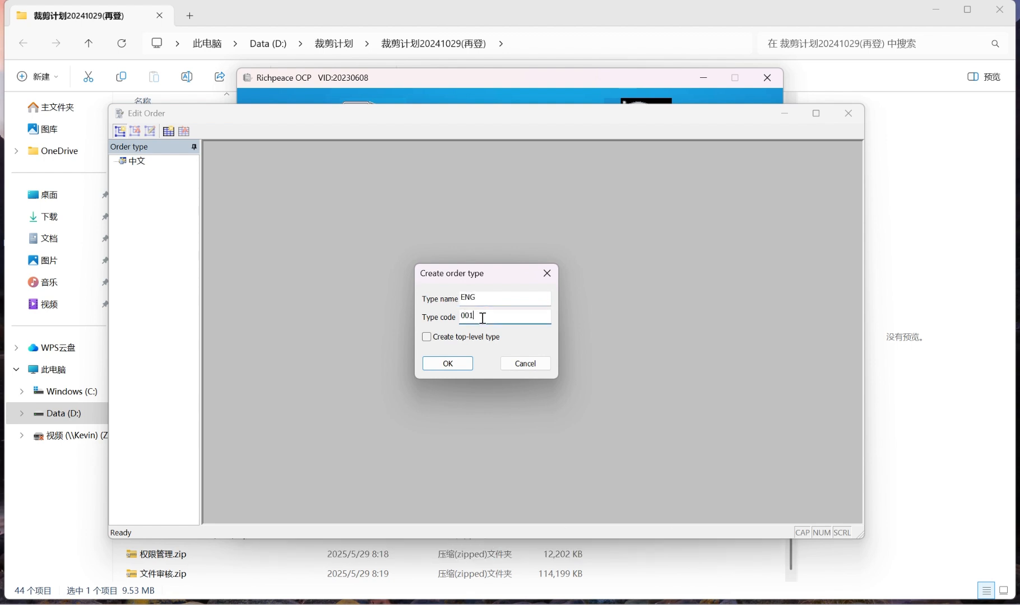
pyautogui.click(455, 339)
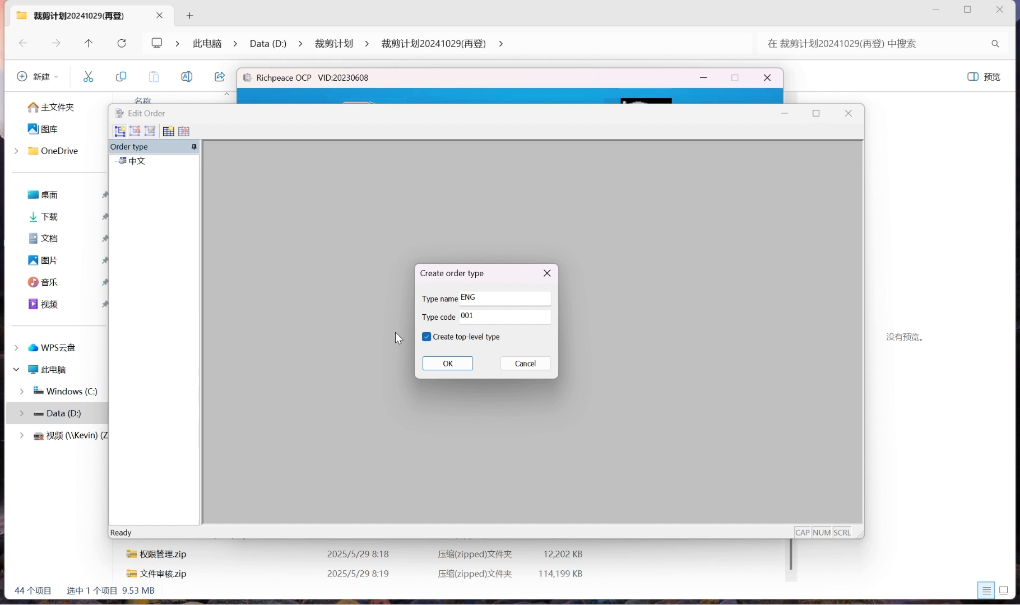
pyautogui.click(448, 364)
# Start a new order in the ENG type, named ENG, with customer GOA
pyautogui.click(137, 173)
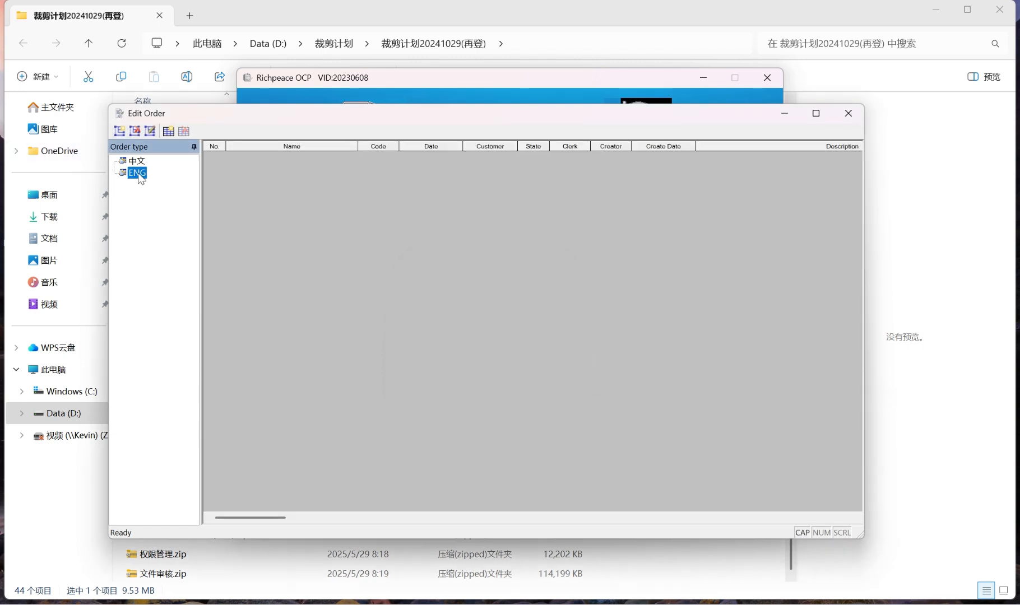
pyautogui.click(168, 130)
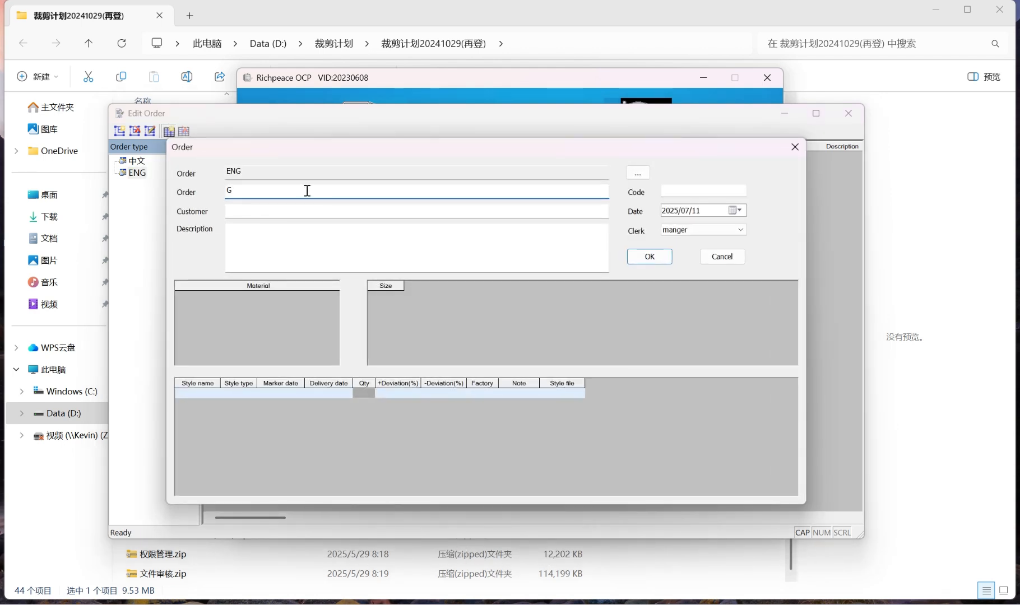
pyautogui.press('BackSpace')
pyautogui.write('G')
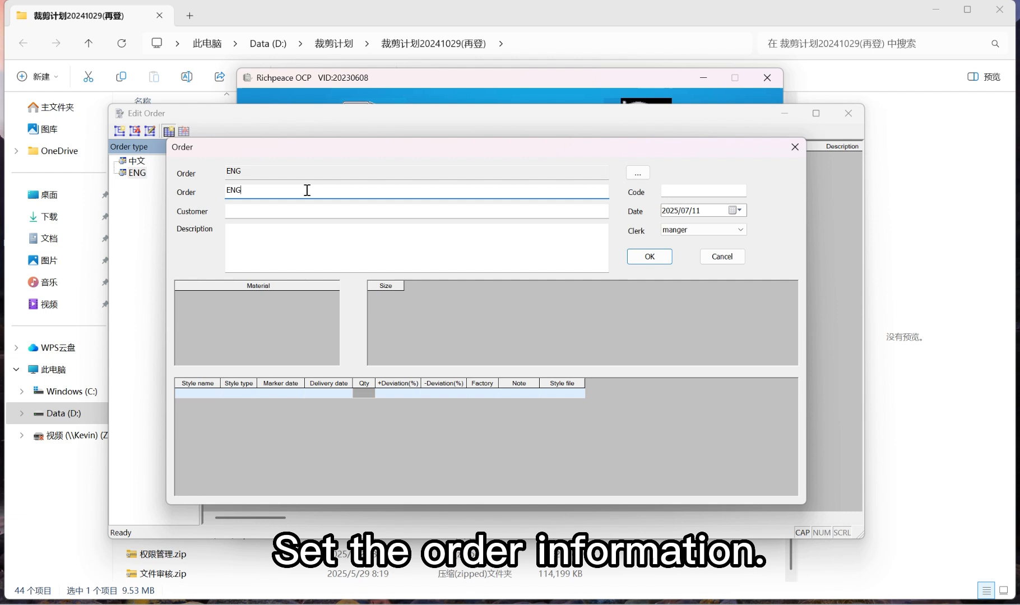
pyautogui.click(274, 218)
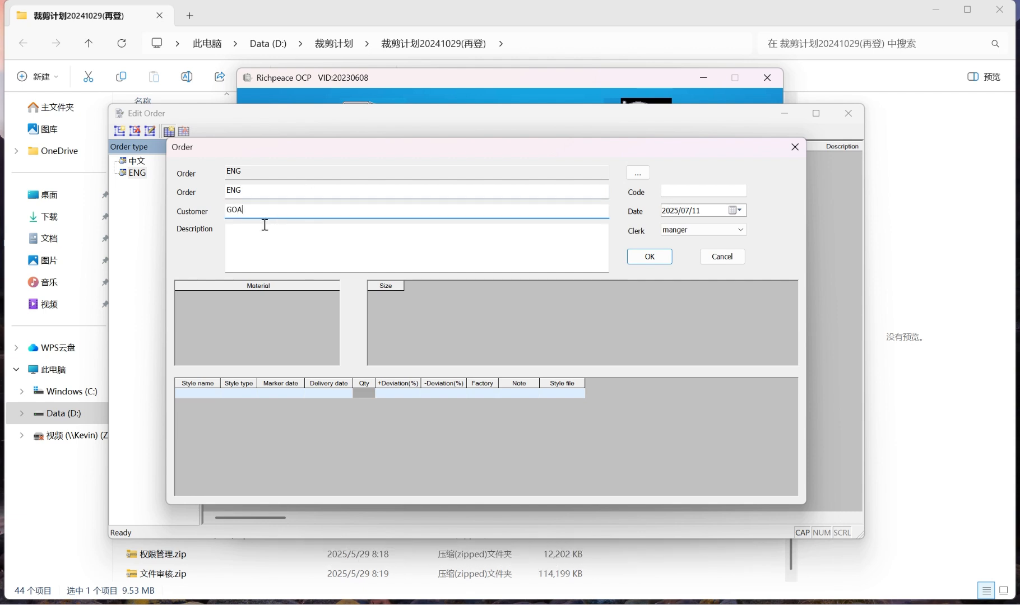
pyautogui.click(264, 239)
pyautogui.click(685, 191)
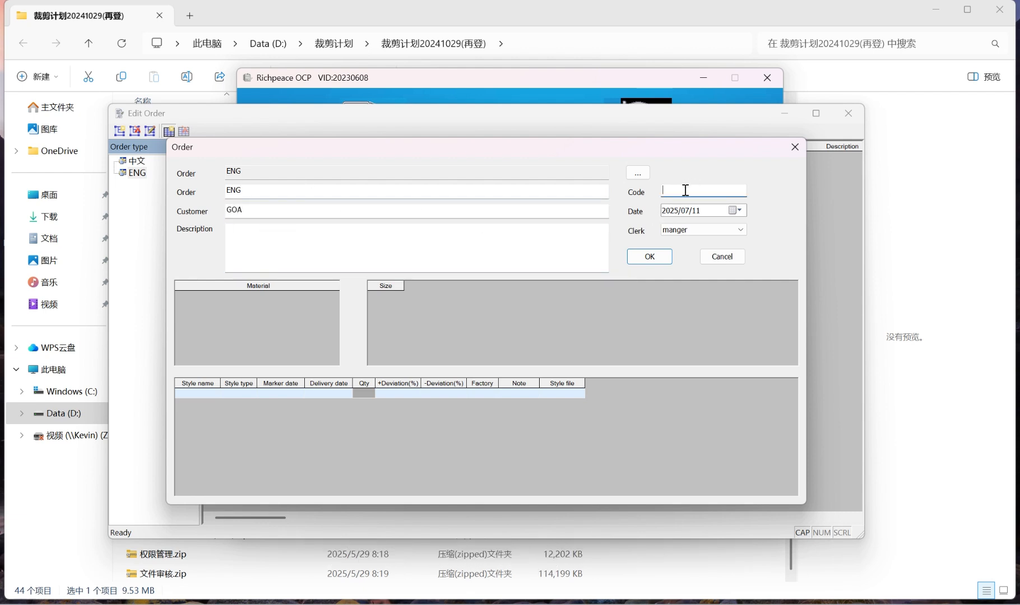
# Add a style row named Jacket with type bule and marker and delivery dates of 2025/7/11
pyautogui.click(207, 394)
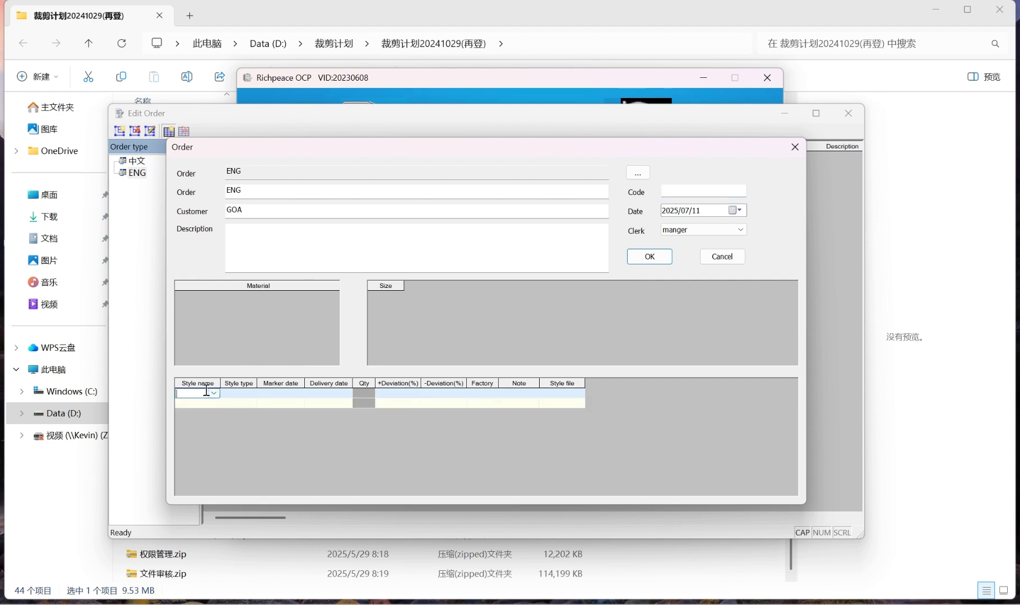
pyautogui.write('Jacket')
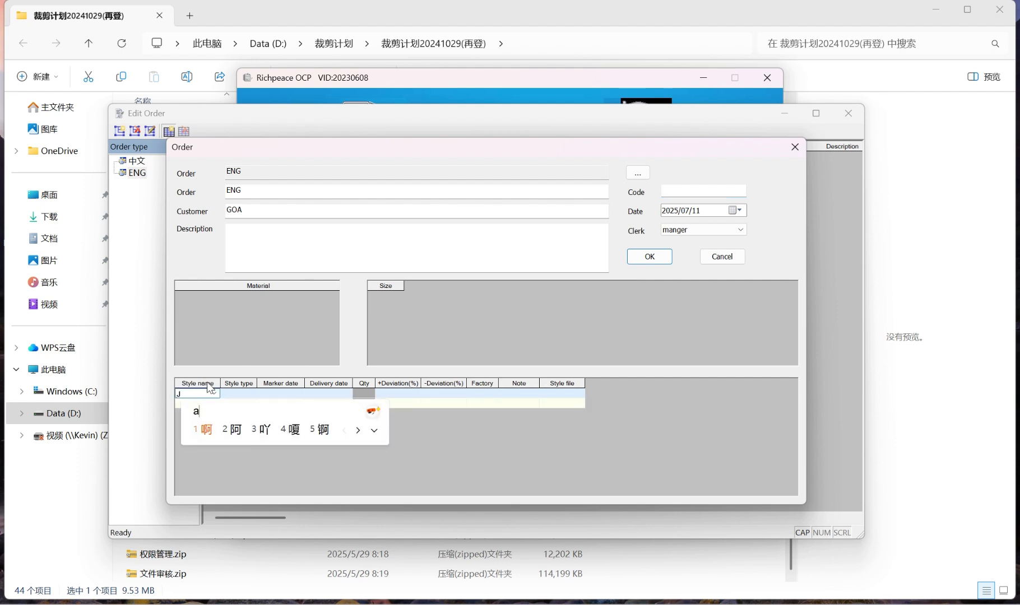
pyautogui.press('Return')
pyautogui.click(230, 393)
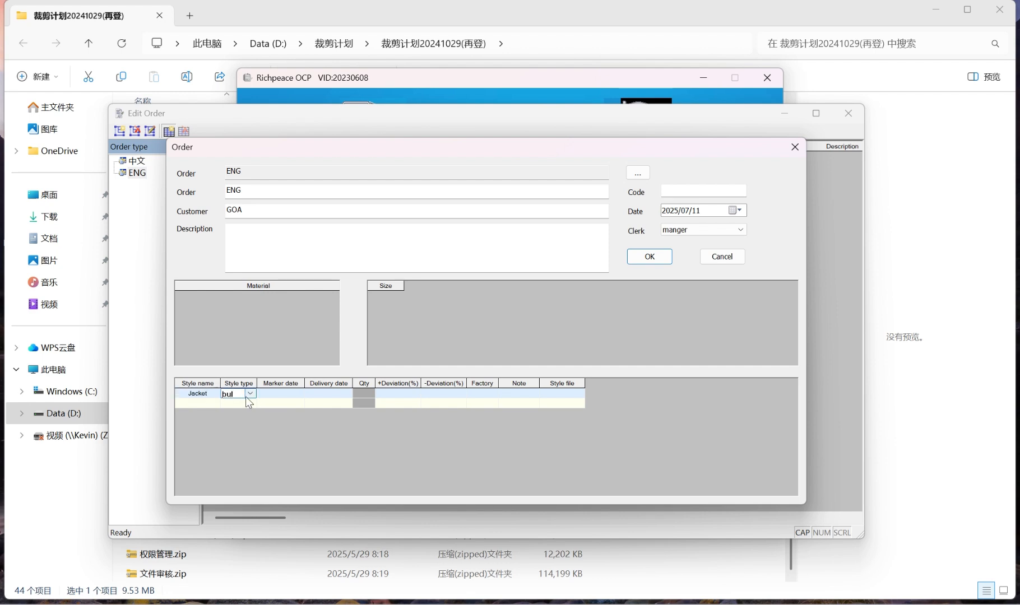
pyautogui.click(291, 393)
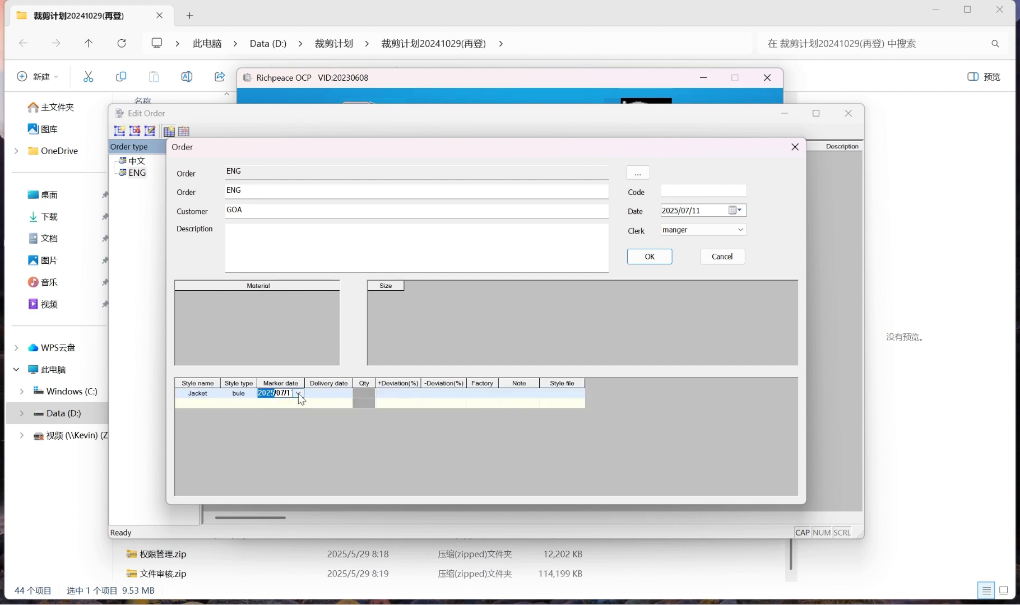
pyautogui.click(325, 394)
# Leave the Jacket style's deviations empty and set its factory to tianjin
pyautogui.click(402, 395)
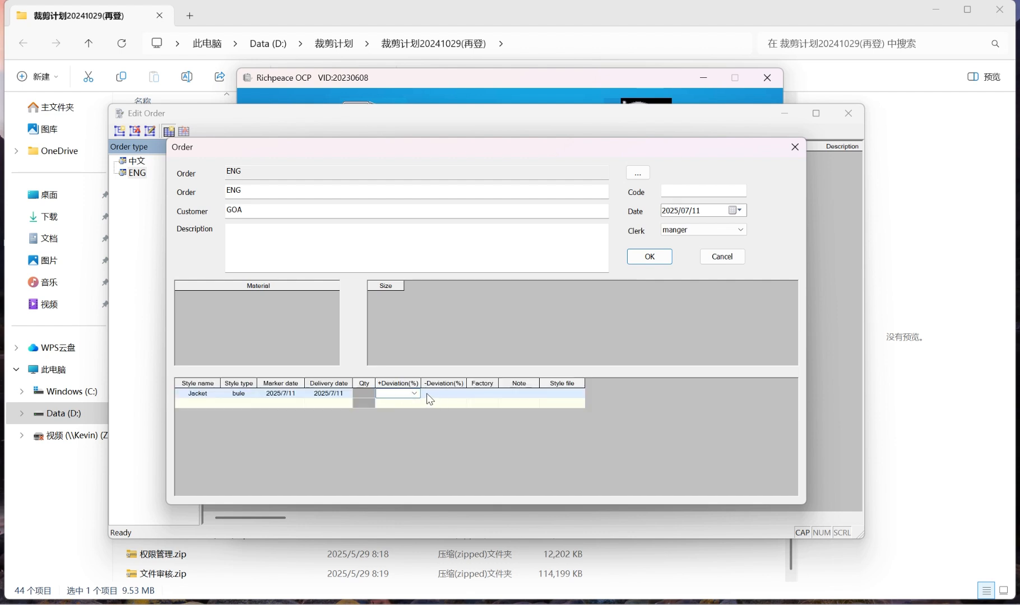
pyautogui.click(432, 394)
pyautogui.click(489, 395)
pyautogui.click(479, 404)
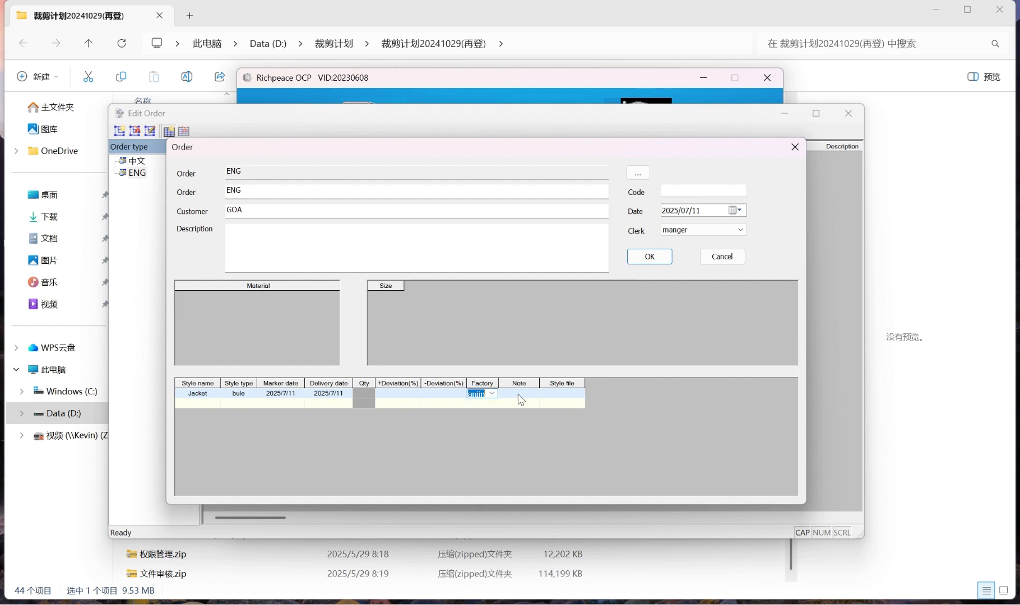
# Assign the Jean jacket pattern from the first Manger folder as the Jacket row's style file
pyautogui.click(558, 394)
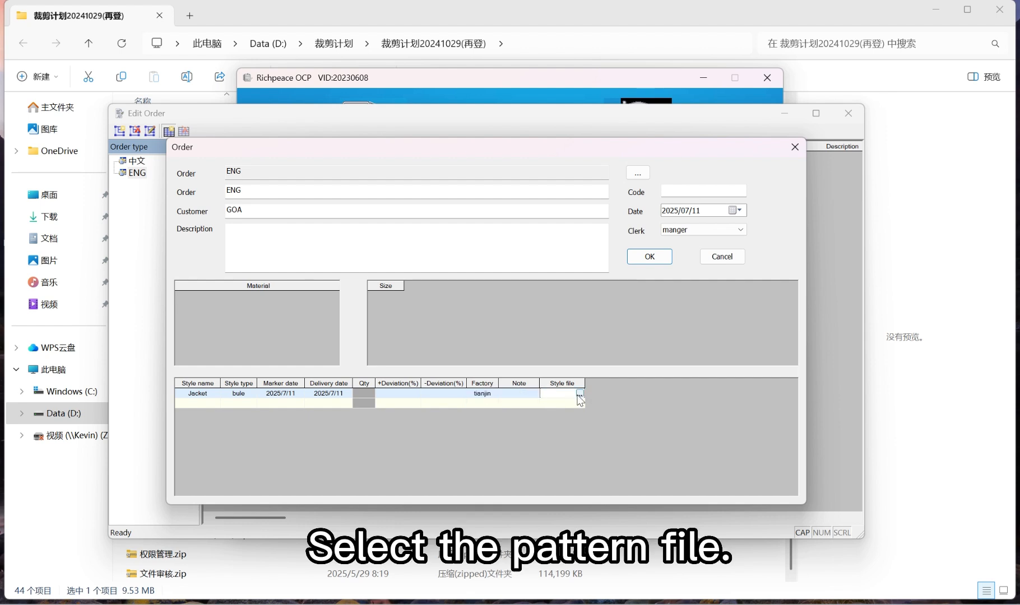
pyautogui.click(580, 394)
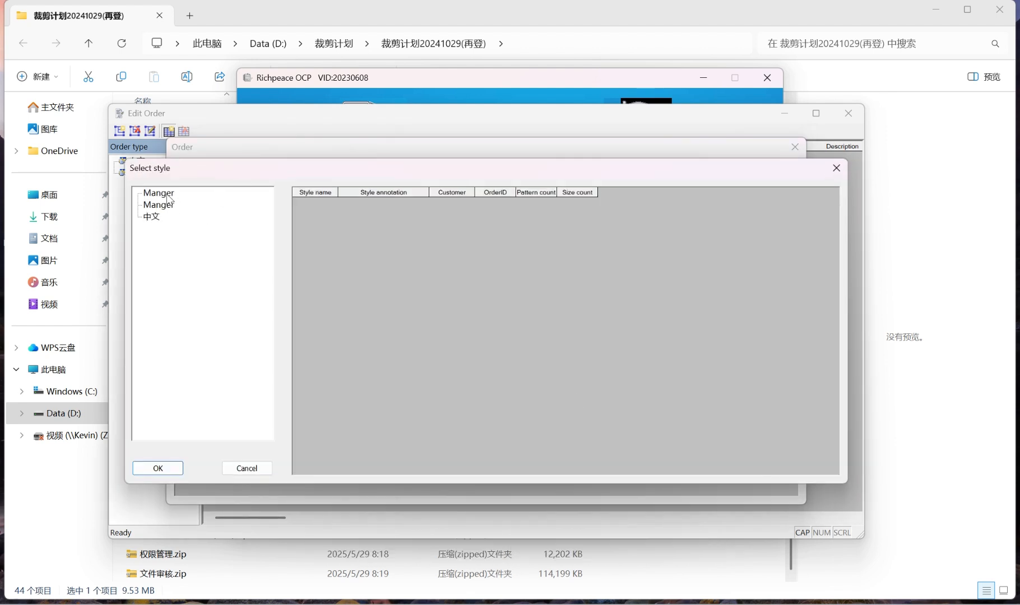
pyautogui.click(167, 194)
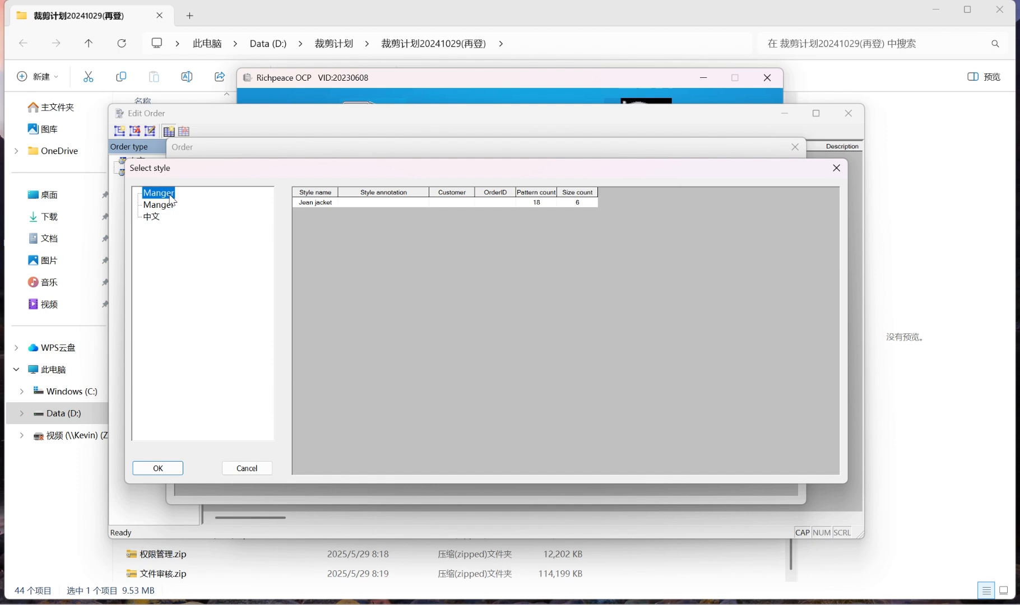
pyautogui.click(318, 205)
pyautogui.doubleClick(333, 204)
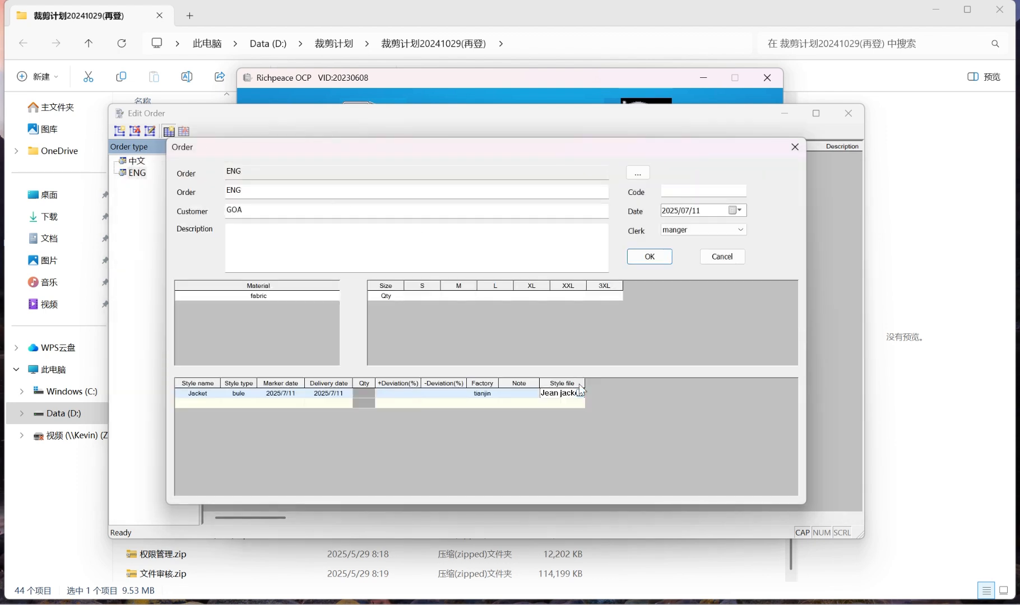
# Select the fabric material and set the size quantities to 200 for S, 200 for M and 100 for L
pyautogui.click(267, 300)
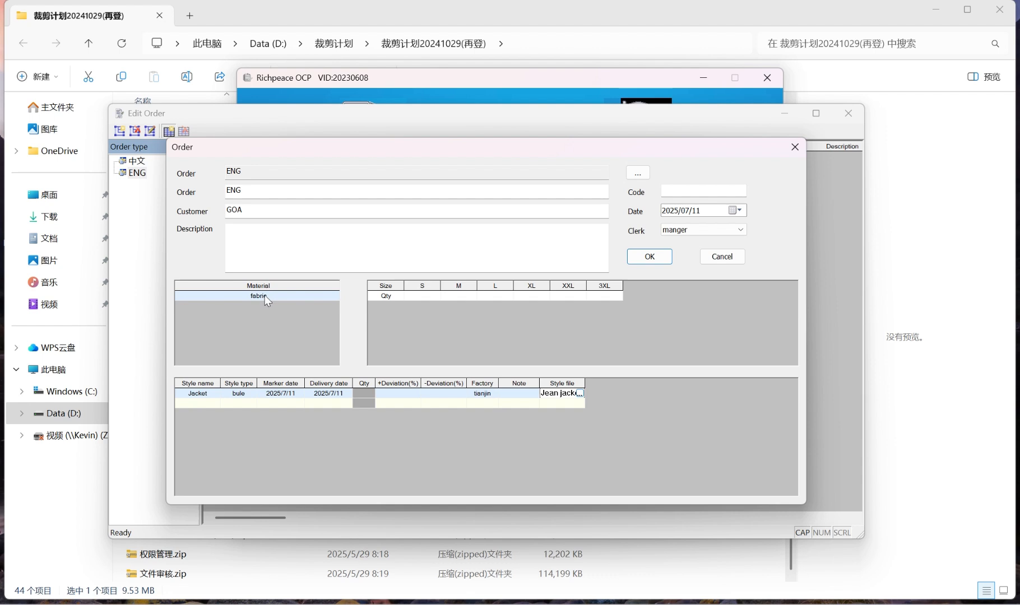
pyautogui.click(422, 296)
pyautogui.write('2')
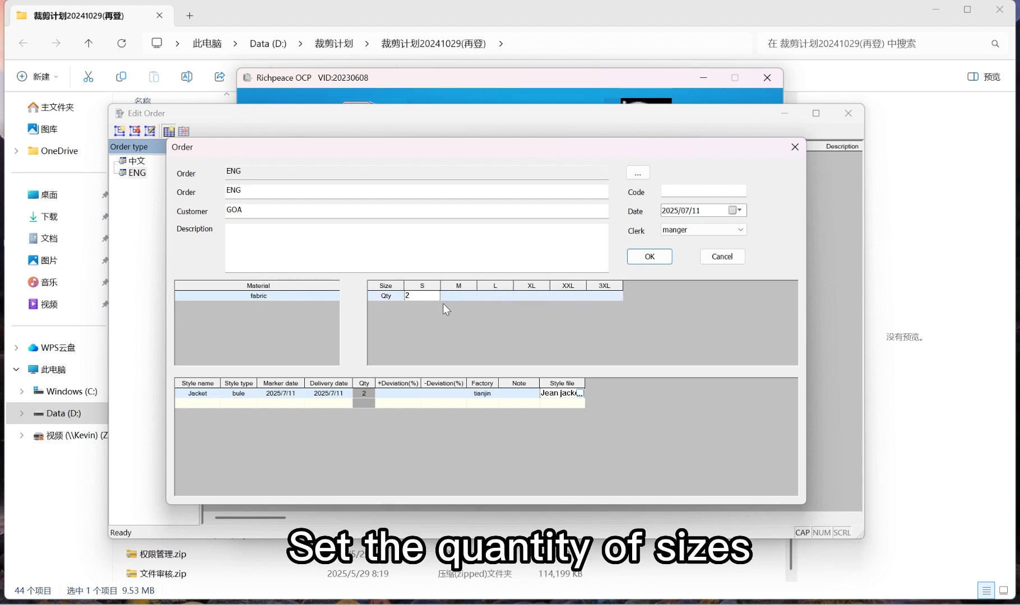
pyautogui.write('00')
pyautogui.click(451, 296)
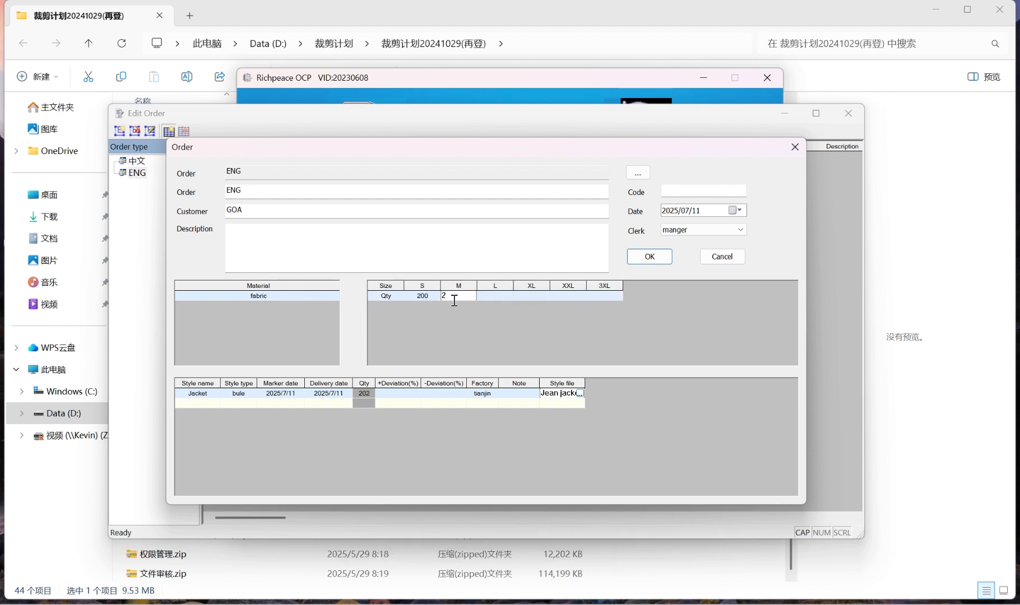
pyautogui.click(497, 296)
pyautogui.write('100')
# Set the quantities to 100 for XL, 100 for XXL and 50 for 3XL, save the order and close the order editor
pyautogui.click(537, 299)
pyautogui.write('1000')
pyautogui.click(562, 296)
pyautogui.click(535, 295)
pyautogui.press('BackSpace')
pyautogui.click(562, 297)
pyautogui.click(601, 296)
pyautogui.click(661, 257)
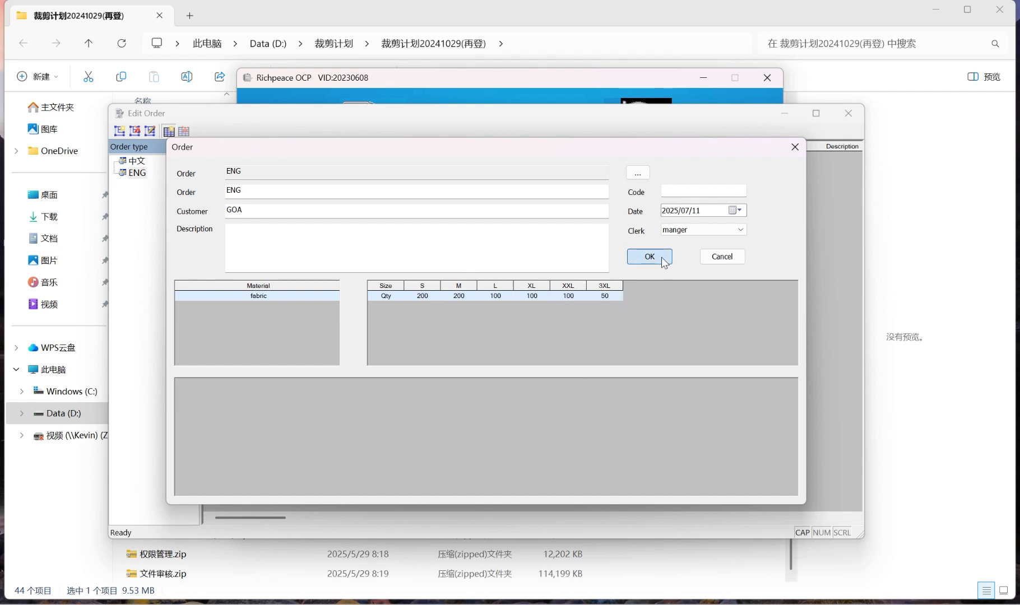
pyautogui.click(849, 113)
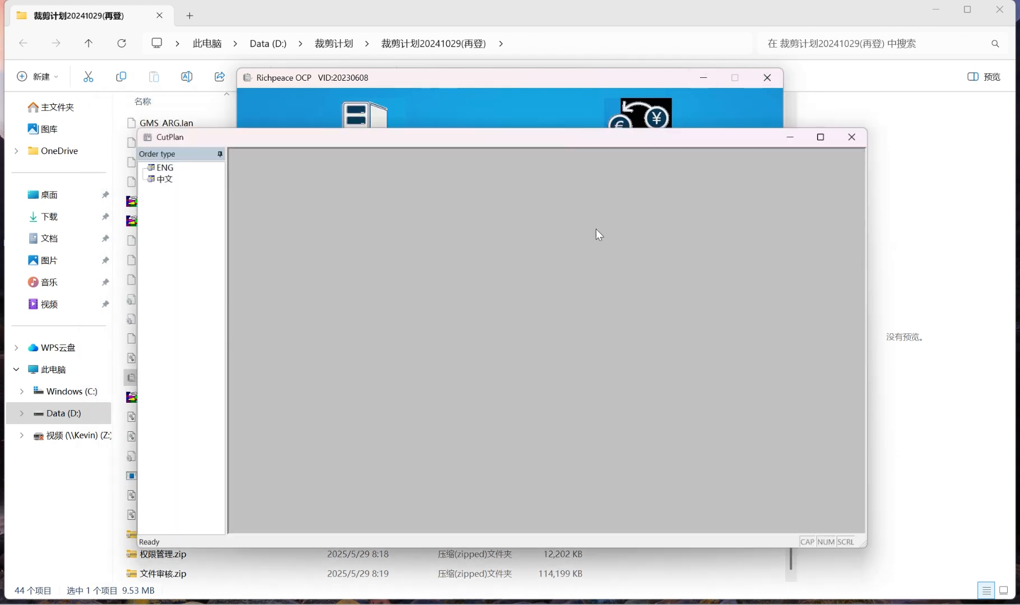
# Open the ENG order in CutPlan and start planning it
pyautogui.click(155, 163)
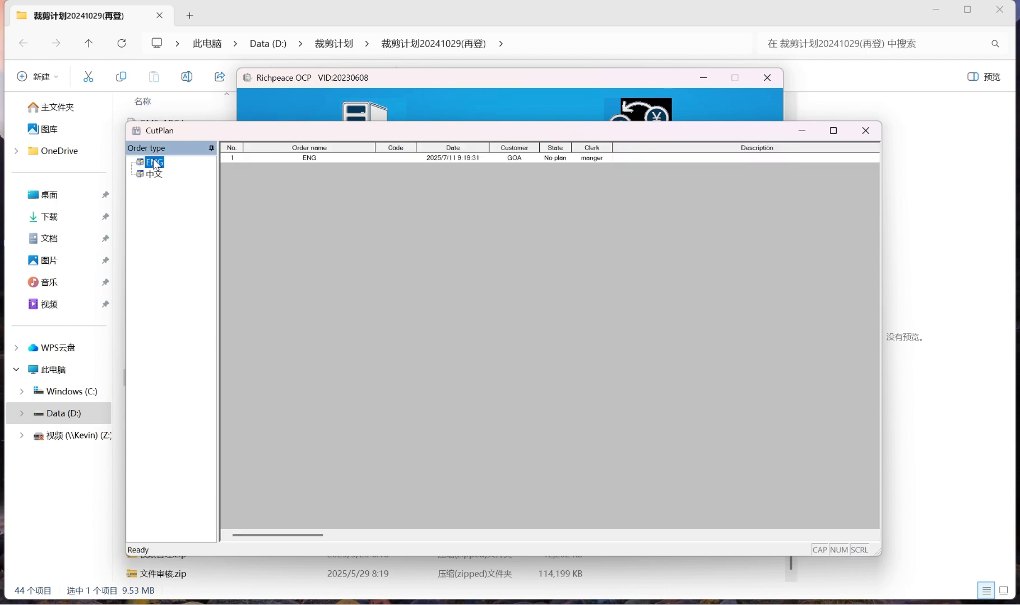
pyautogui.click(312, 159)
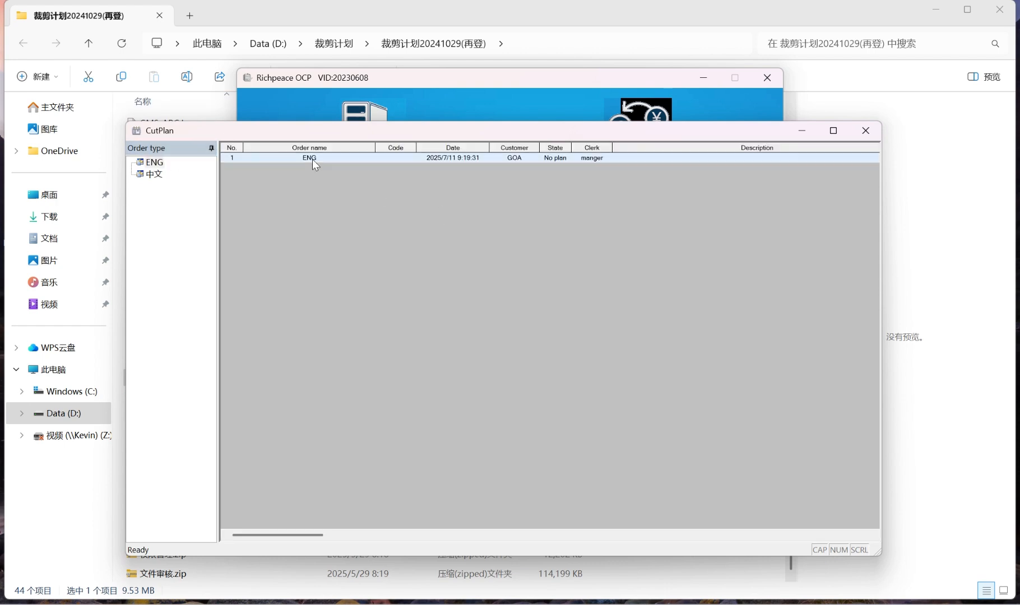
pyautogui.doubleClick(357, 156)
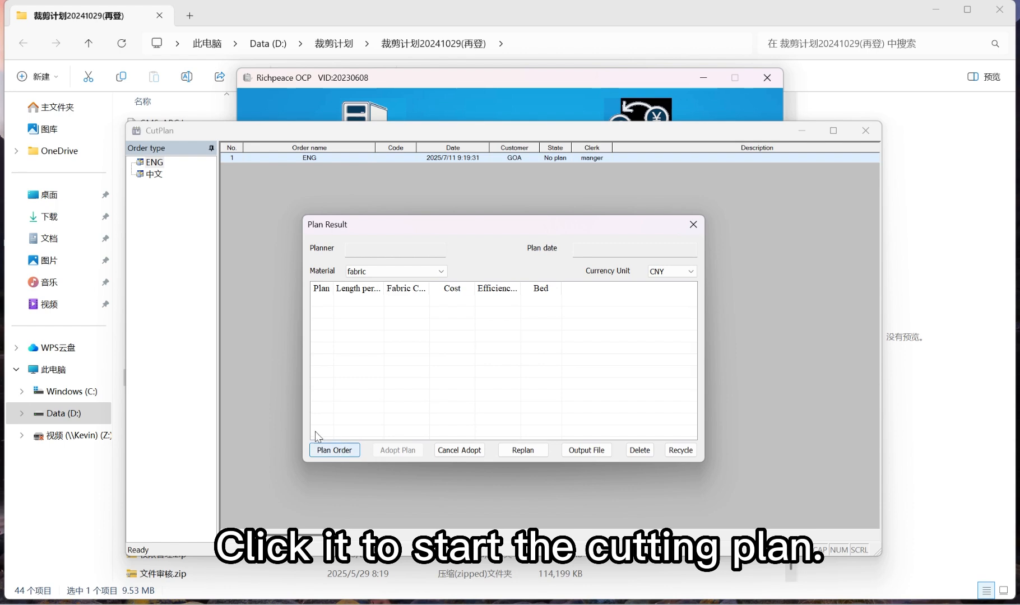
pyautogui.click(337, 450)
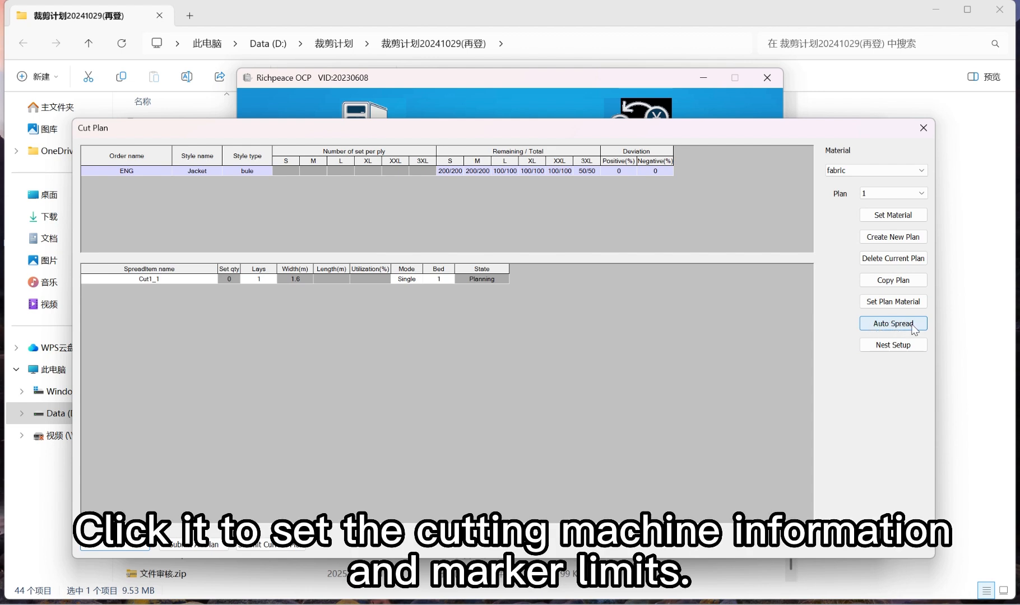
# Auto-spread the ENG order into 2 plans with 10 m cutting length, up to 10 sets and 4 sizes per layer, and 40 layers maximum per bed
pyautogui.click(898, 325)
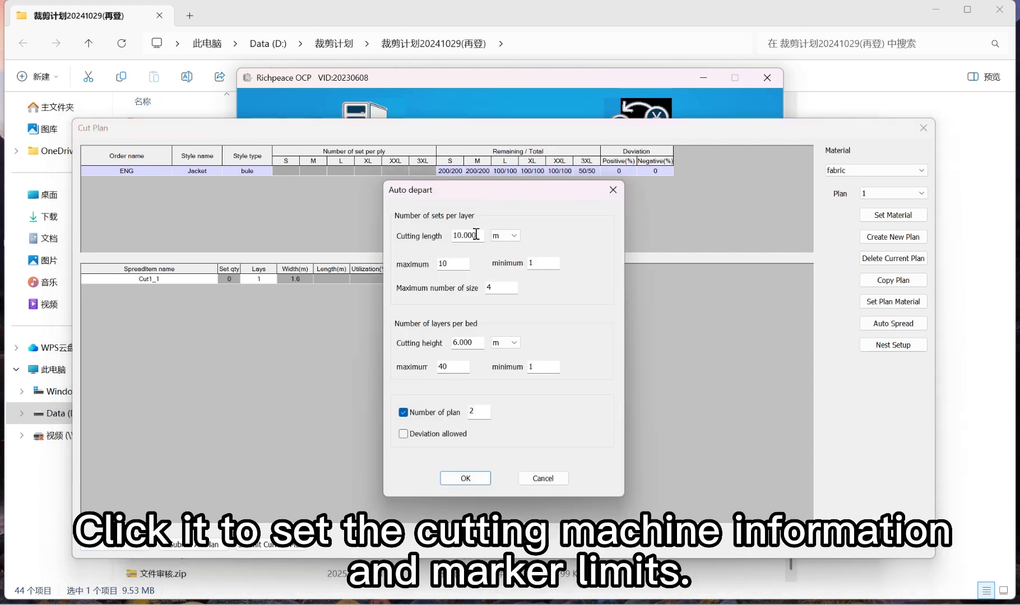
pyautogui.moveTo(476, 234); pyautogui.dragTo(411, 262)
pyautogui.moveTo(546, 262); pyautogui.dragTo(523, 264)
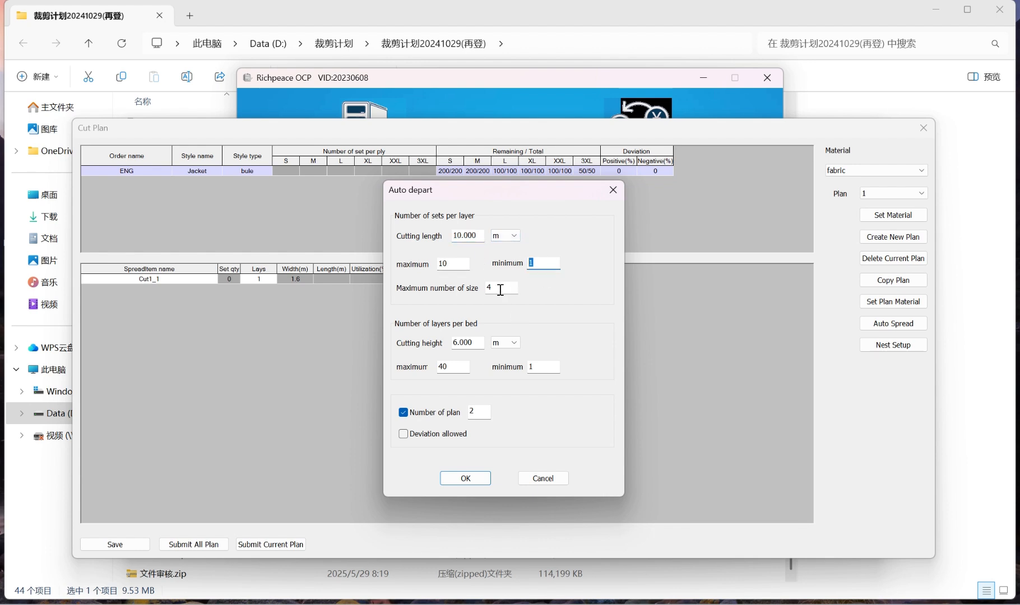
pyautogui.doubleClick(500, 290)
pyautogui.doubleClick(476, 342)
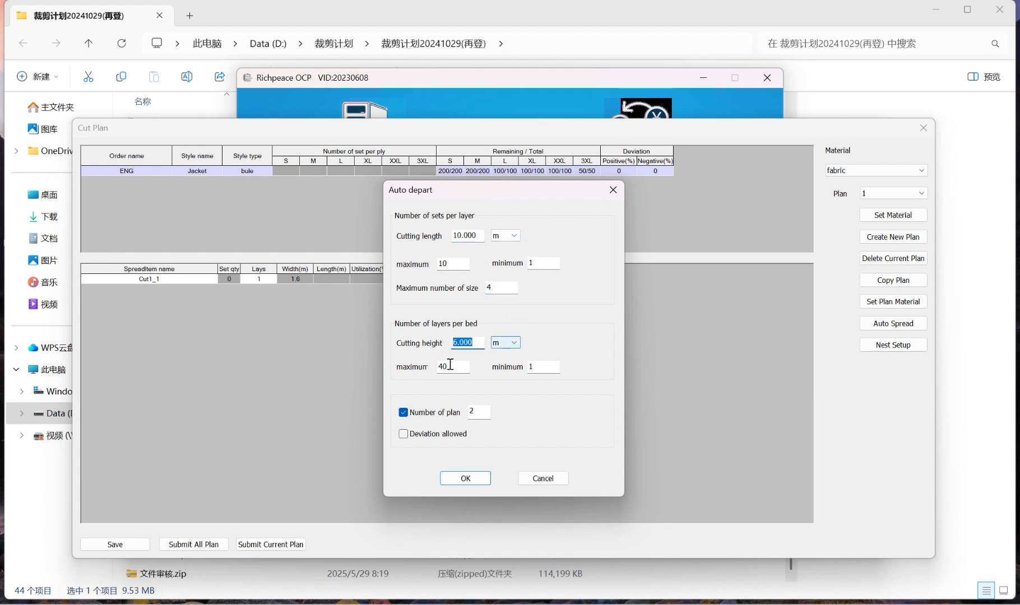
pyautogui.moveTo(452, 367); pyautogui.dragTo(422, 365)
pyautogui.moveTo(544, 367); pyautogui.dragTo(507, 362)
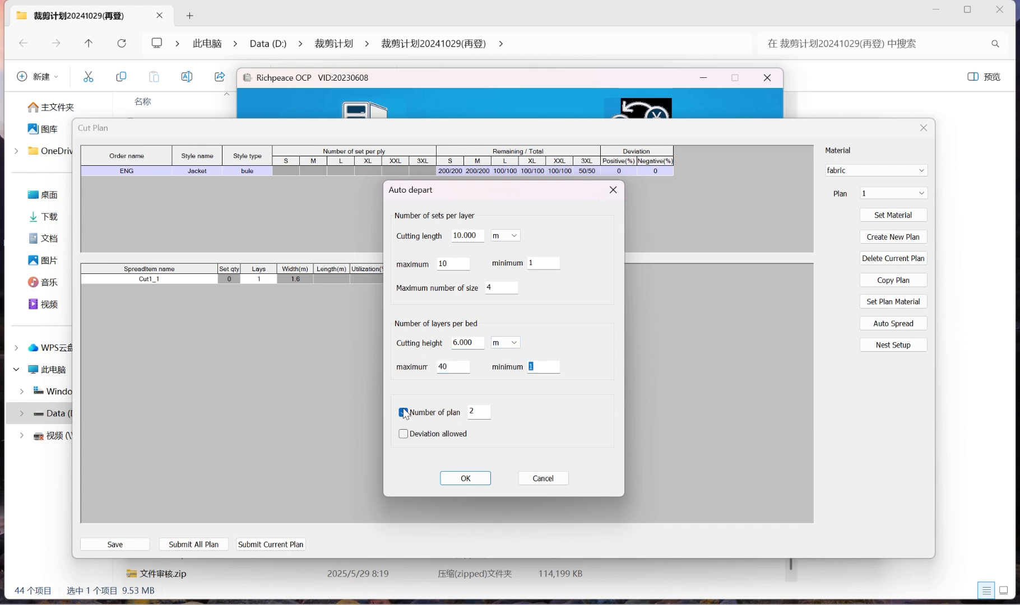
pyautogui.doubleClick(483, 411)
pyautogui.click(465, 478)
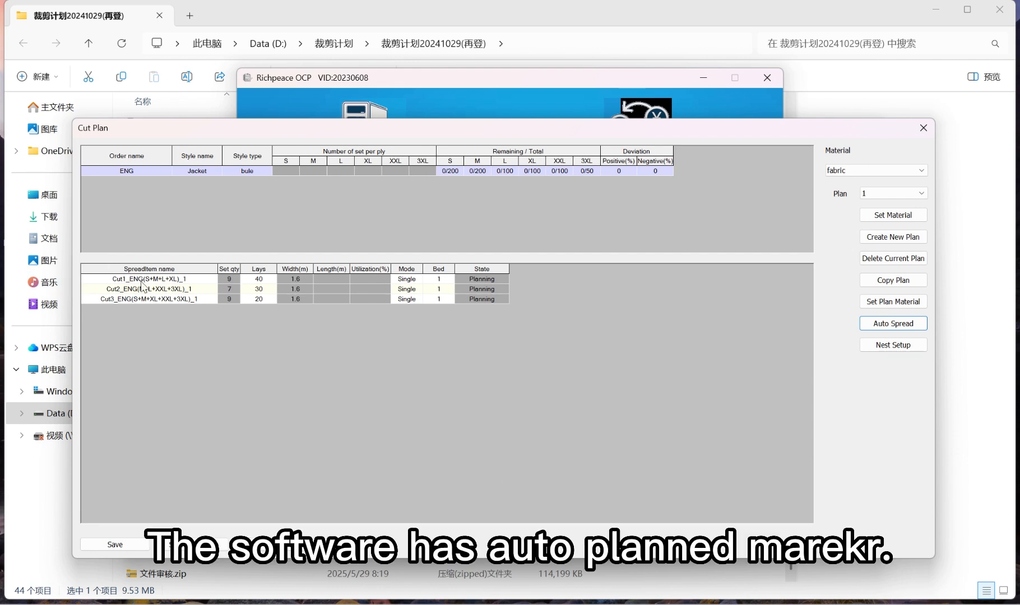
# Review the size combinations and lay counts of the auto-planned spreads in plans 1 and 2, finishing on plan 2
pyautogui.click(187, 280)
pyautogui.click(199, 298)
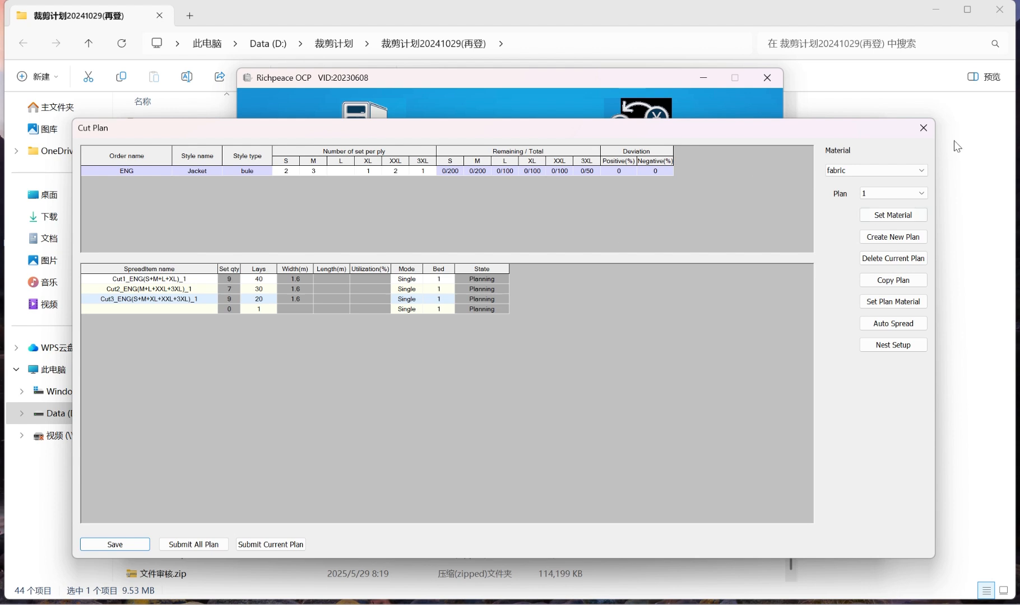
pyautogui.click(896, 193)
pyautogui.click(892, 213)
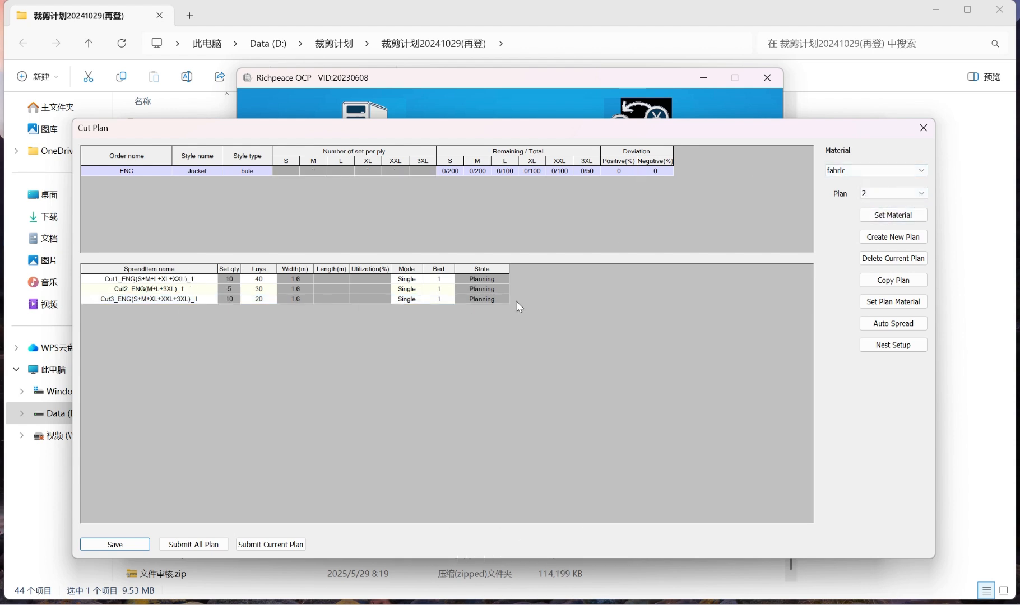
pyautogui.click(899, 196)
pyautogui.click(893, 204)
pyautogui.click(893, 196)
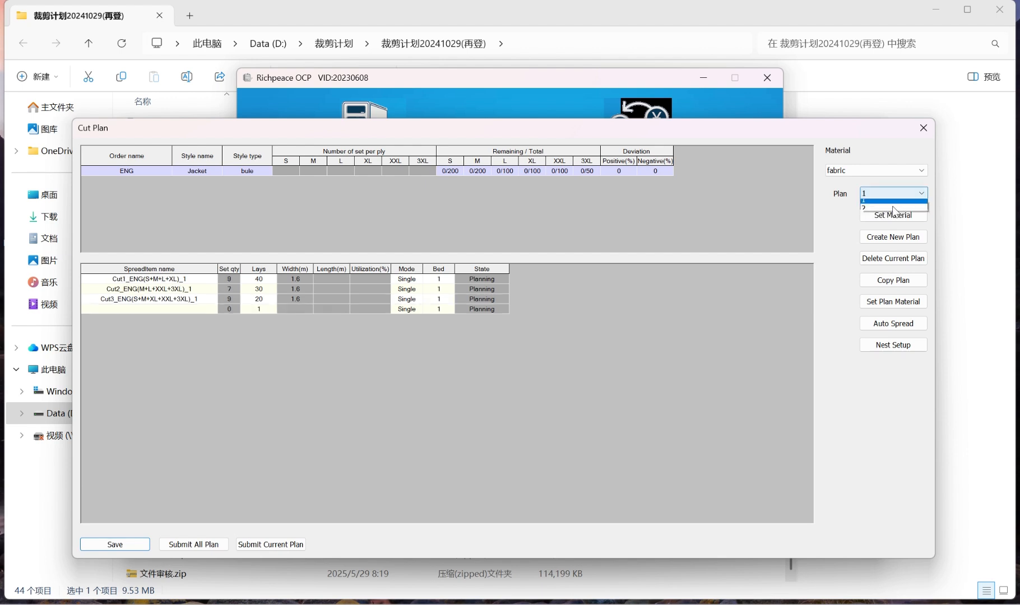
pyautogui.click(894, 208)
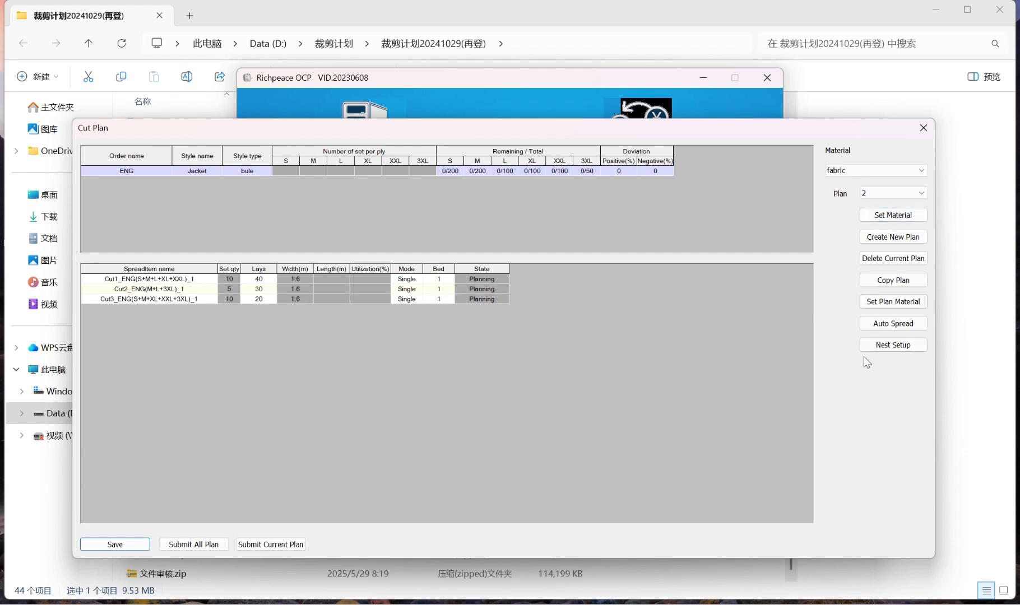
# Configure the nesting with a 1-minute edit time, a 180 select angle and an enabled buffer border of 0.15 cm
pyautogui.click(904, 346)
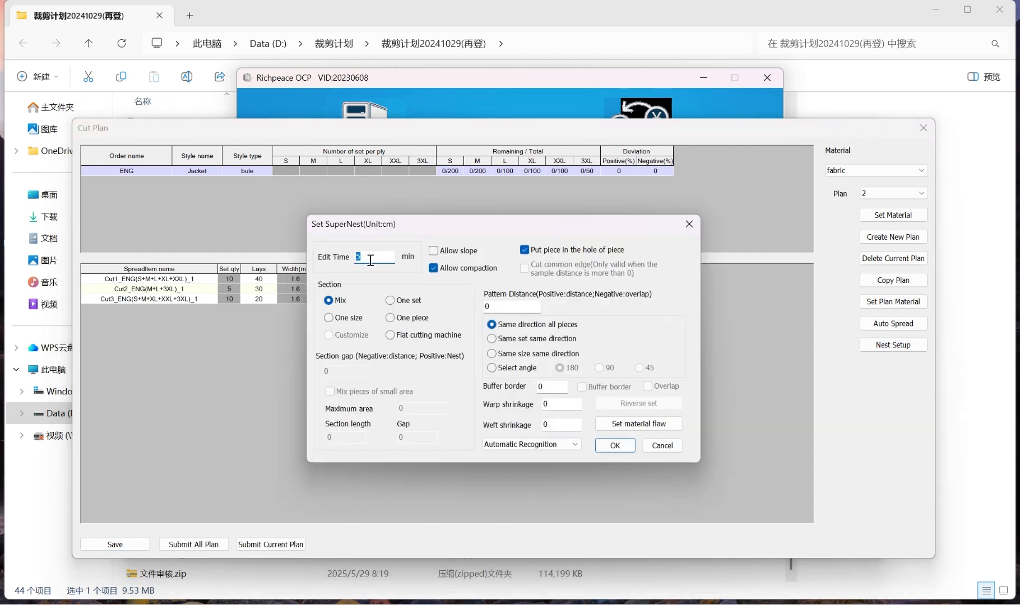
pyautogui.write('1')
pyautogui.click(493, 369)
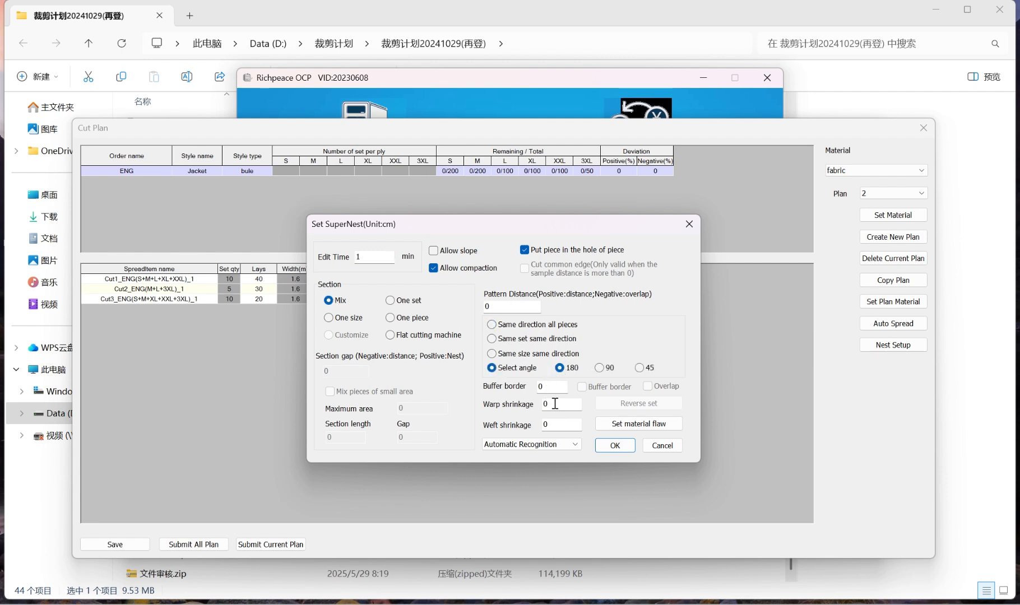
pyautogui.click(547, 388)
pyautogui.doubleClick(548, 388)
pyautogui.write('0.15')
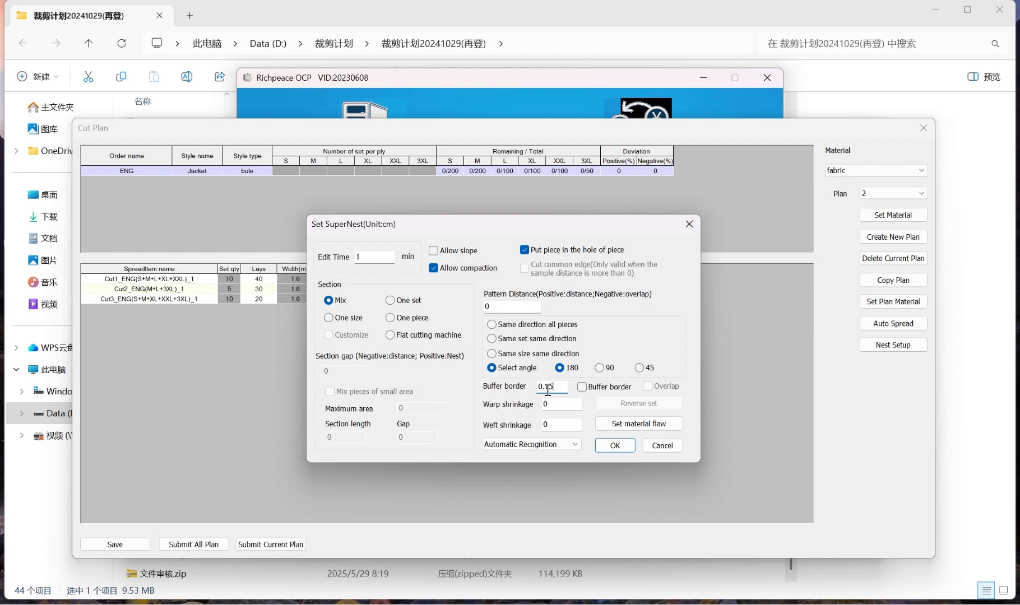
pyautogui.click(582, 389)
pyautogui.click(615, 446)
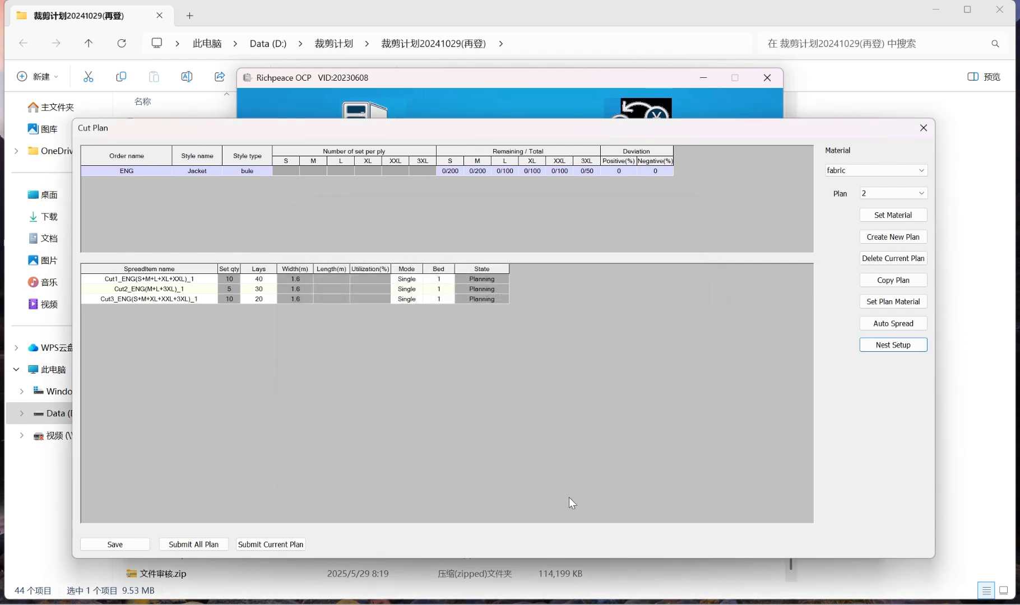
# Switch to the program folder and launch the Super Nest program GMS-CutPlan-BGSuper-x64.exe
pyautogui.click(534, 604)
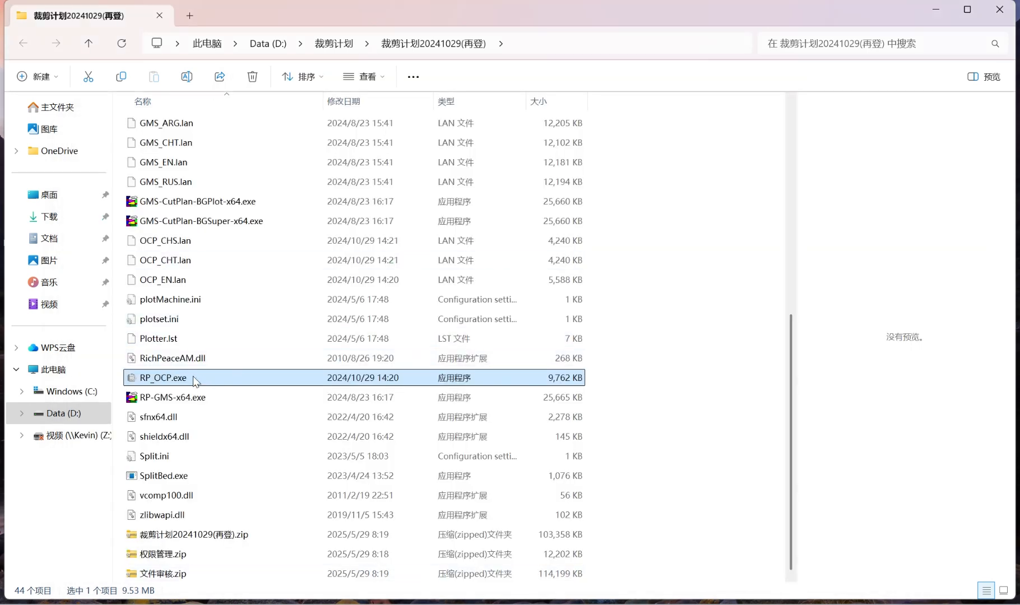
pyautogui.click(215, 221)
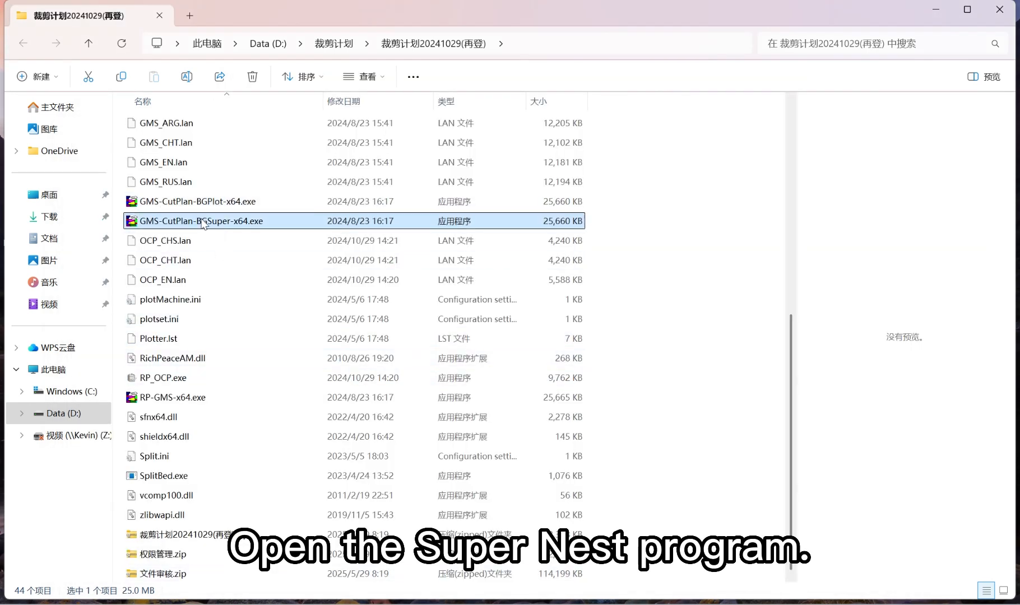
pyautogui.doubleClick(237, 224)
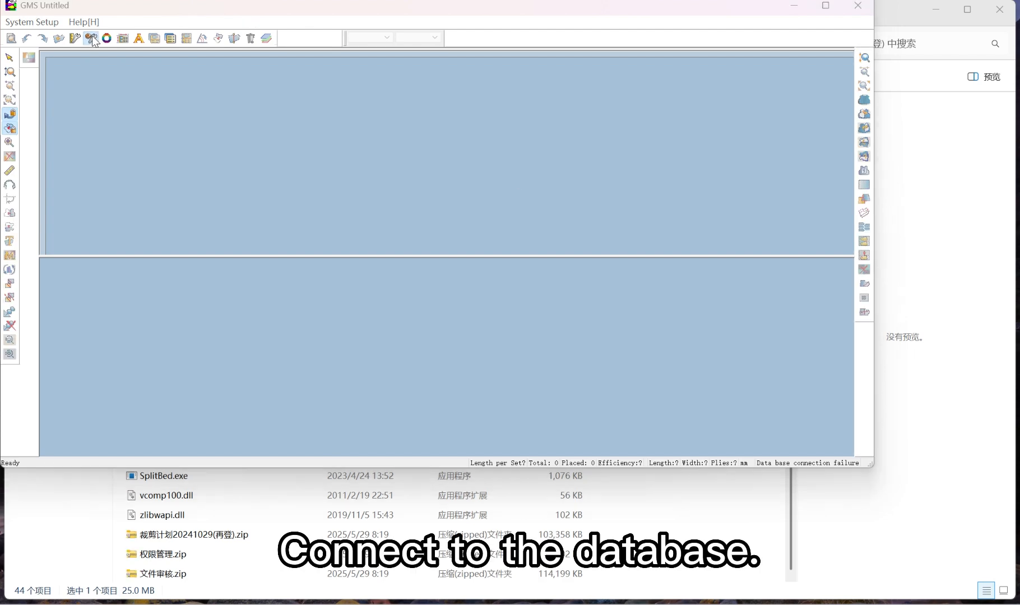
# Set the GMS database server to DESKTOP-H678M6D, with RPGCAD as the database
pyautogui.click(91, 39)
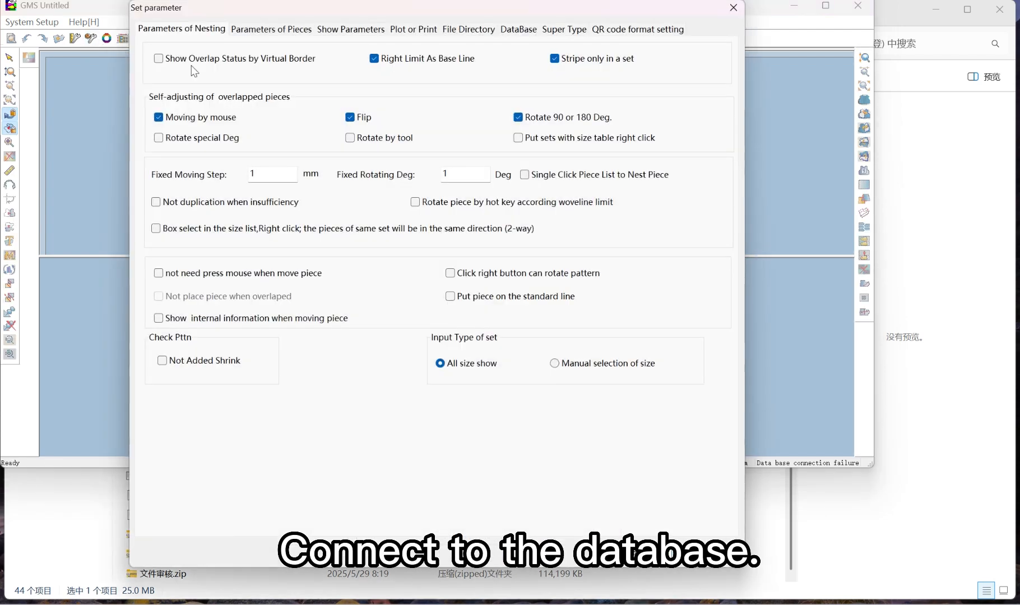
pyautogui.click(526, 32)
pyautogui.rightClick(266, 71)
pyautogui.click(294, 133)
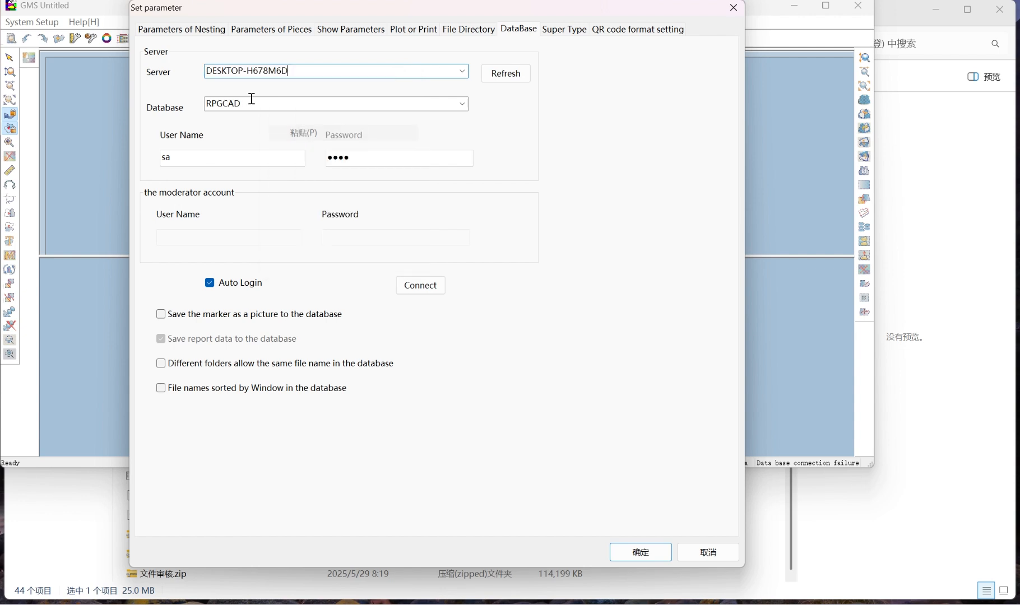
pyautogui.doubleClick(214, 104)
pyautogui.click(253, 104)
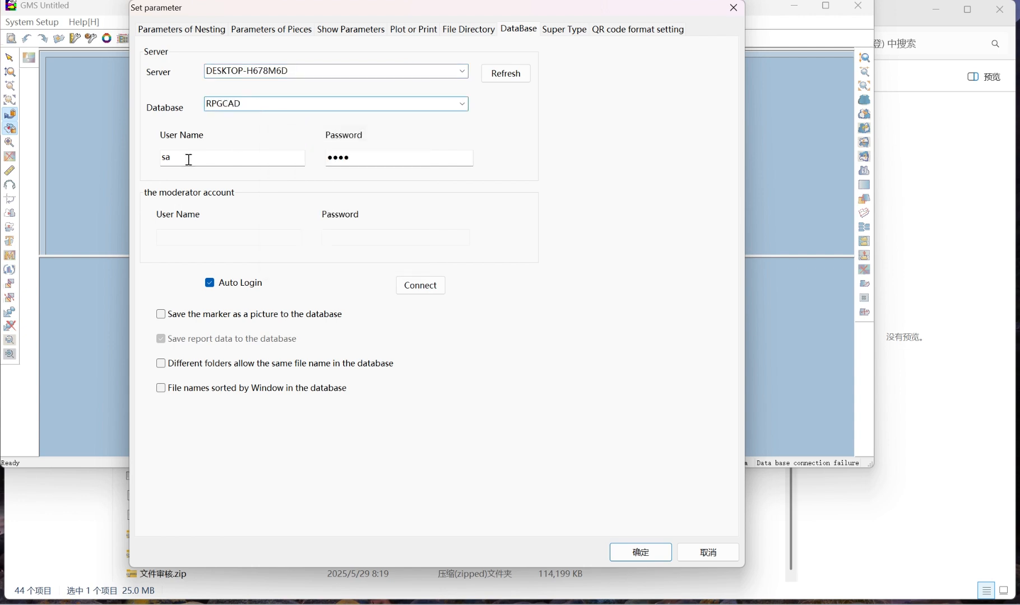
# Connect GMS to the database with the filled-in login details and accept the parameter settings
pyautogui.click(189, 160)
pyautogui.click(373, 159)
pyautogui.click(421, 285)
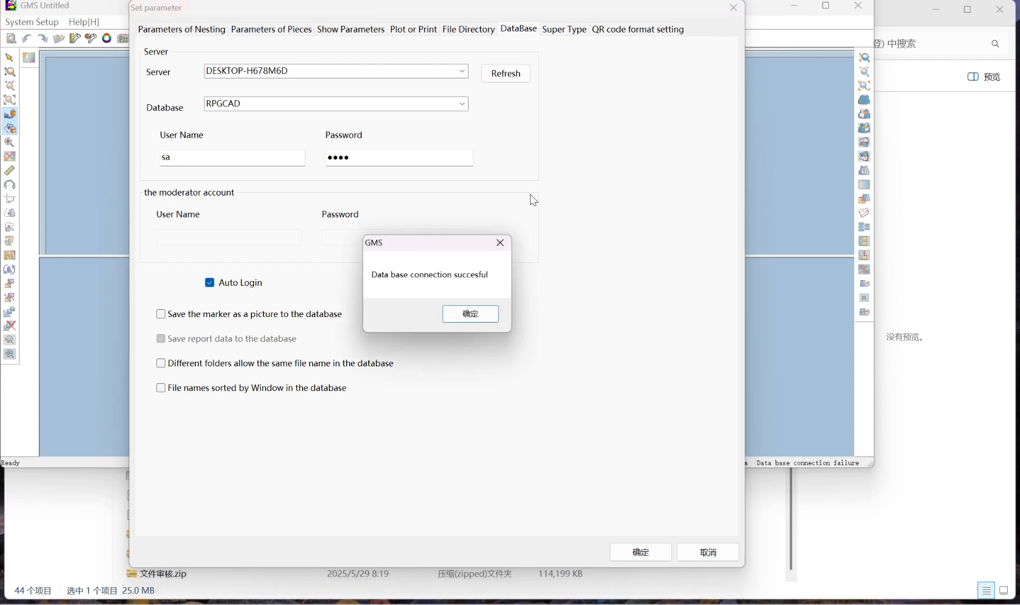
pyautogui.click(471, 314)
pyautogui.click(190, 158)
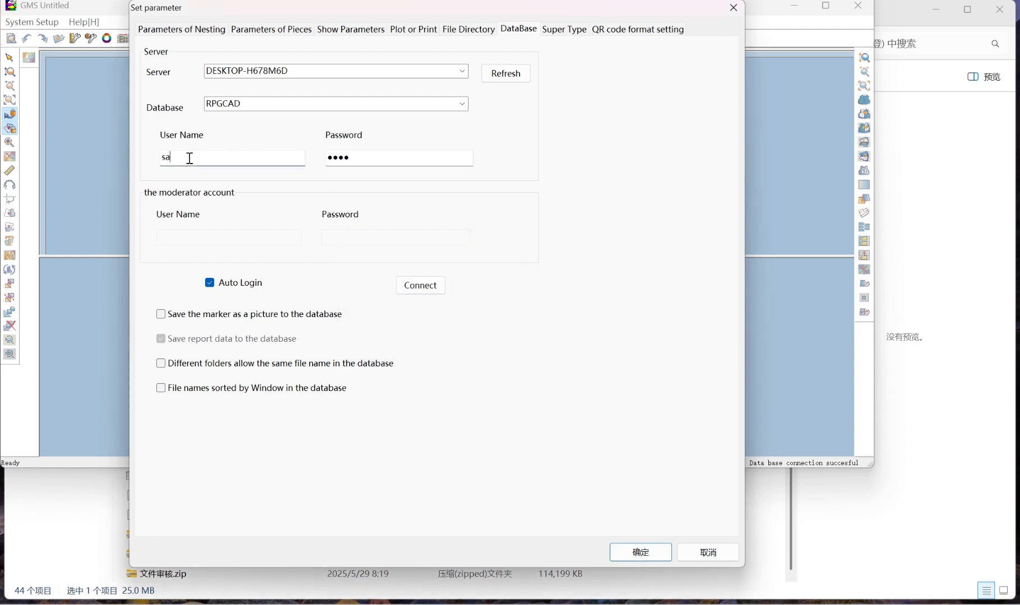
pyautogui.click(645, 554)
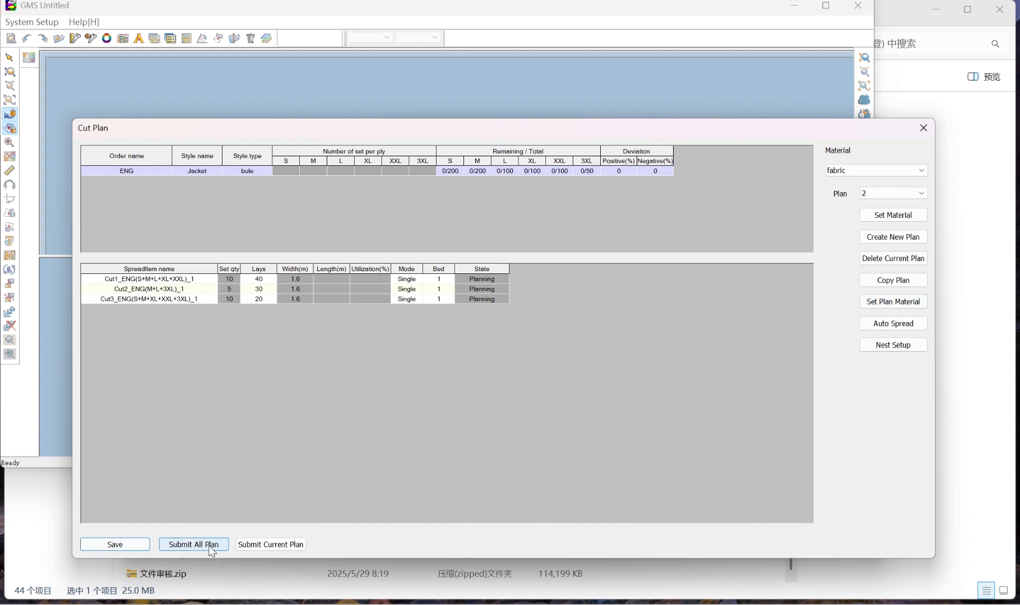
# Submit all plans of the ENG order for nesting and minimize the GMS window
pyautogui.click(212, 547)
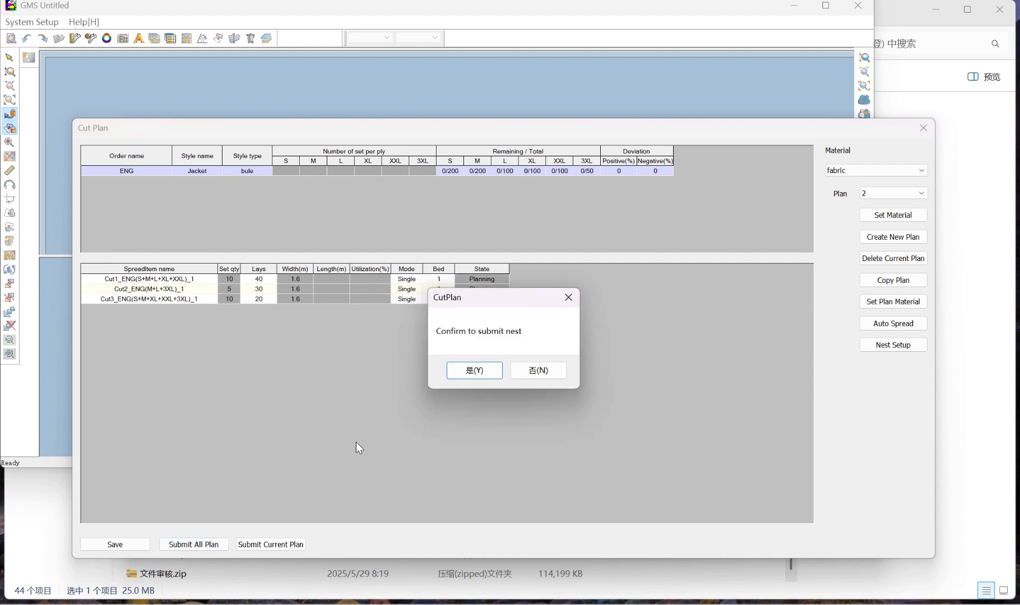
pyautogui.click(489, 374)
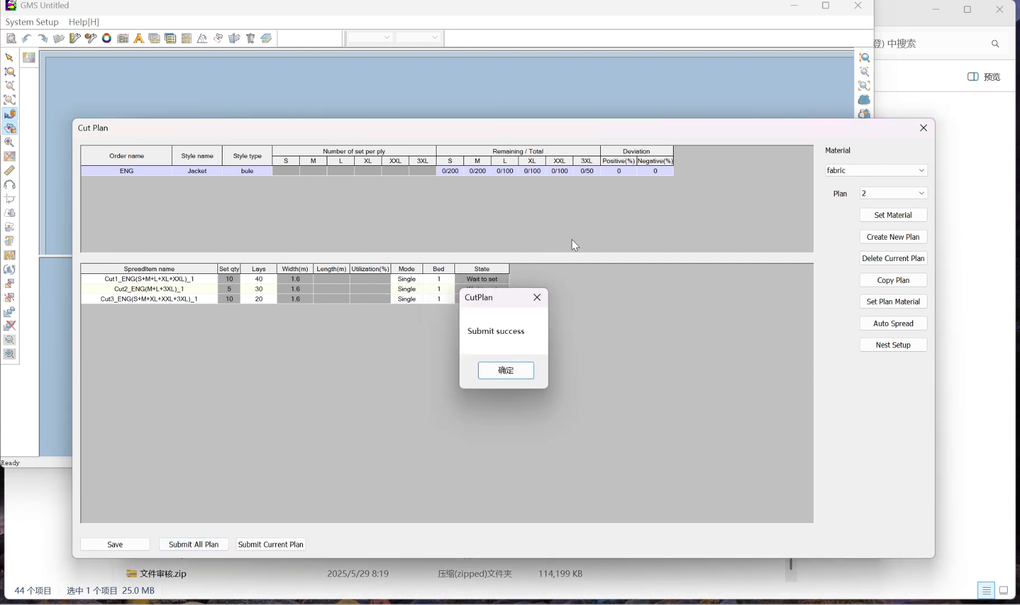
pyautogui.click(514, 371)
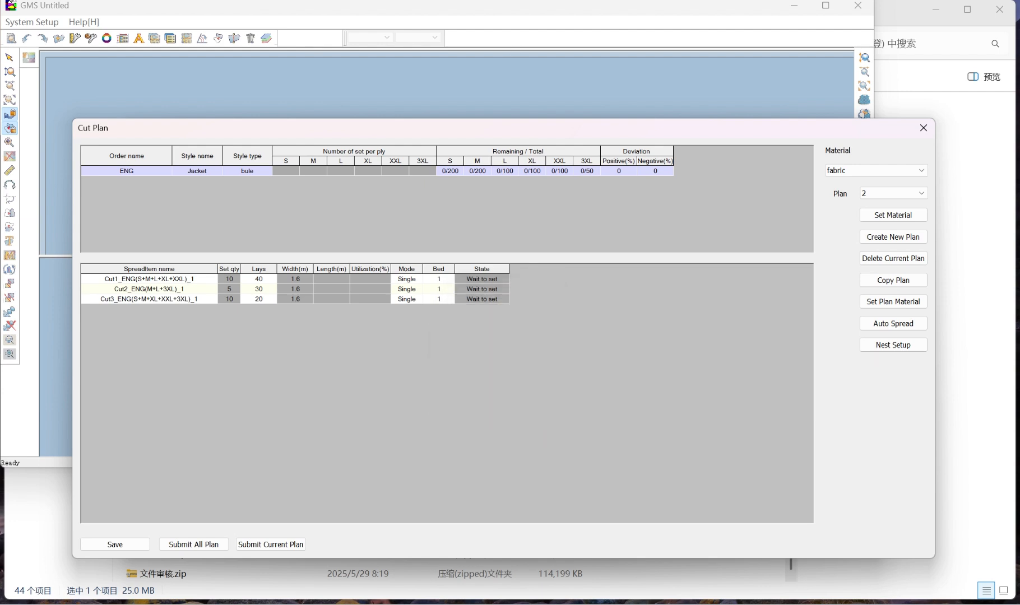
pyautogui.click(497, 14)
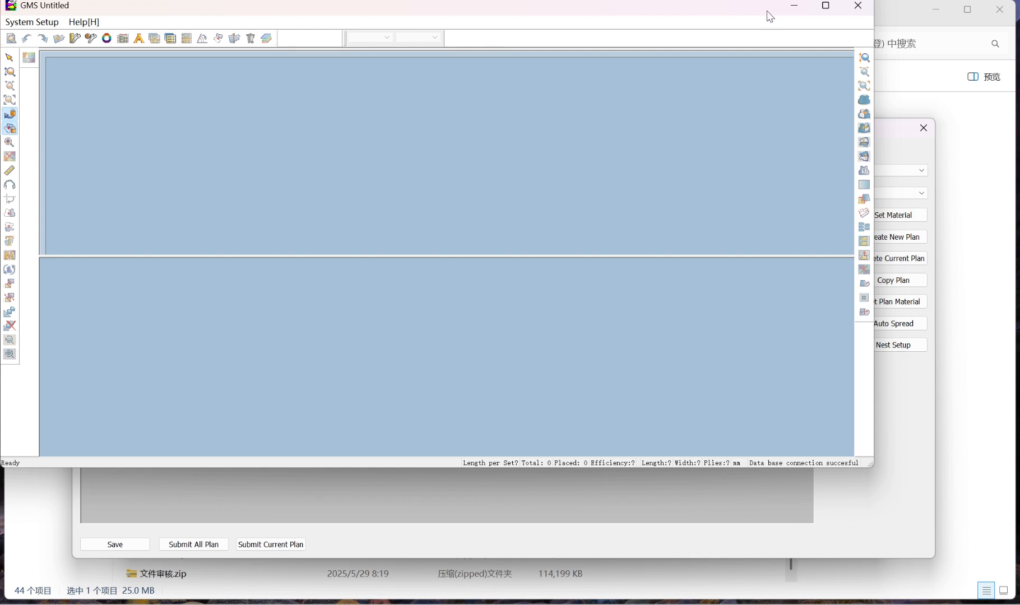
pyautogui.click(794, 7)
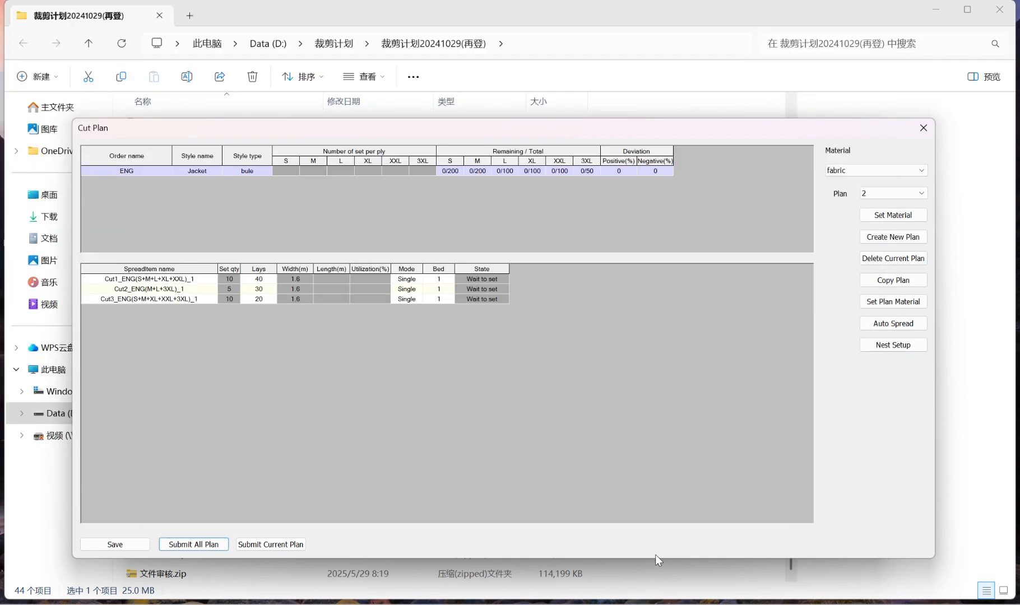
# Check the nesting state of the submitted spreads in plan 1 and plan 2
pyautogui.click(895, 193)
pyautogui.click(890, 207)
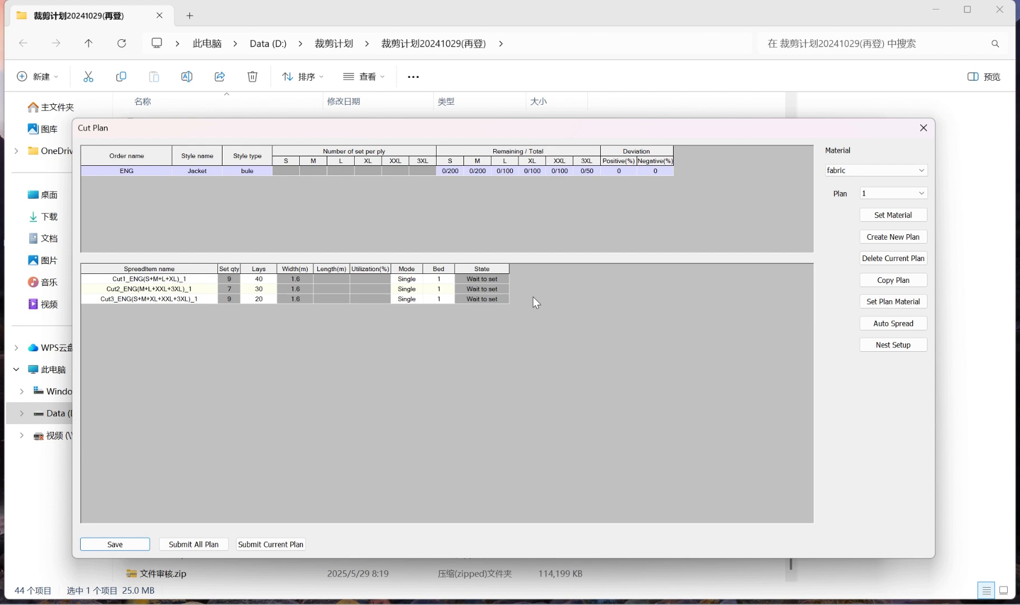
pyautogui.click(891, 193)
pyautogui.click(890, 216)
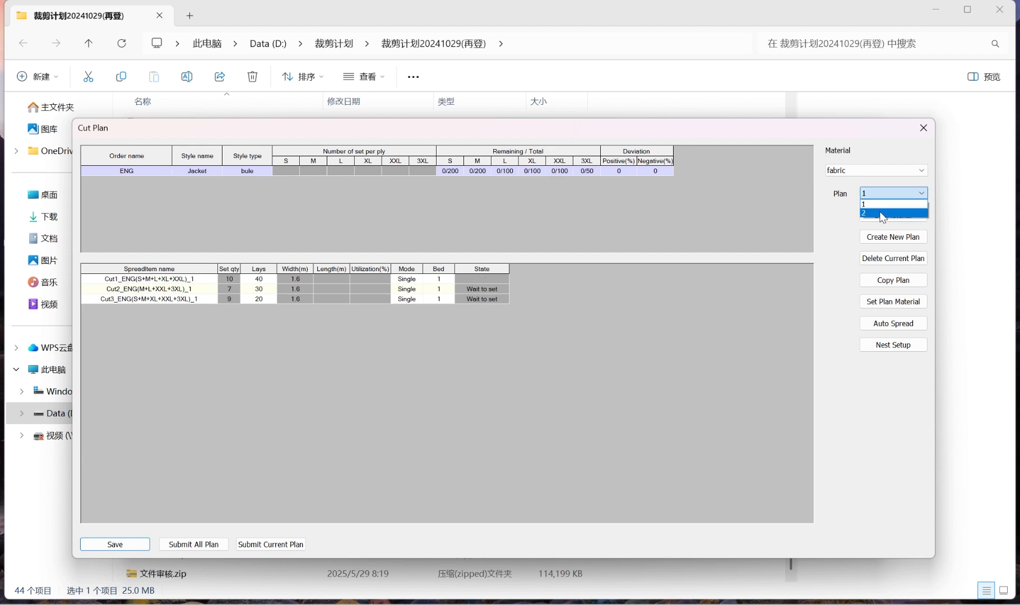
pyautogui.click(877, 194)
pyautogui.click(875, 205)
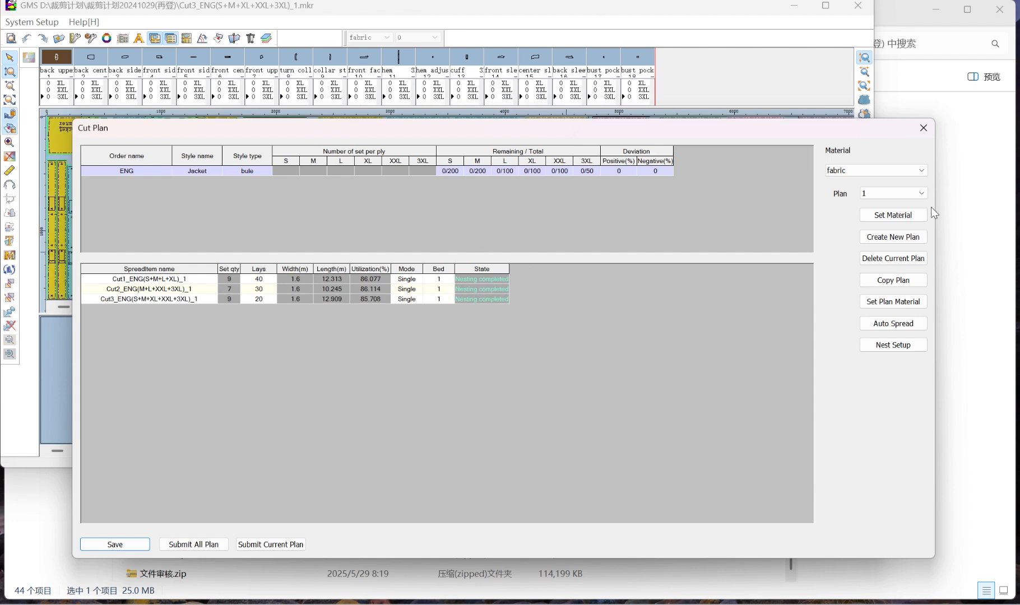
# Compare the marker lengths and utilization of the nested spreads between plan 1 and plan 2, ending on plan 2
pyautogui.click(897, 194)
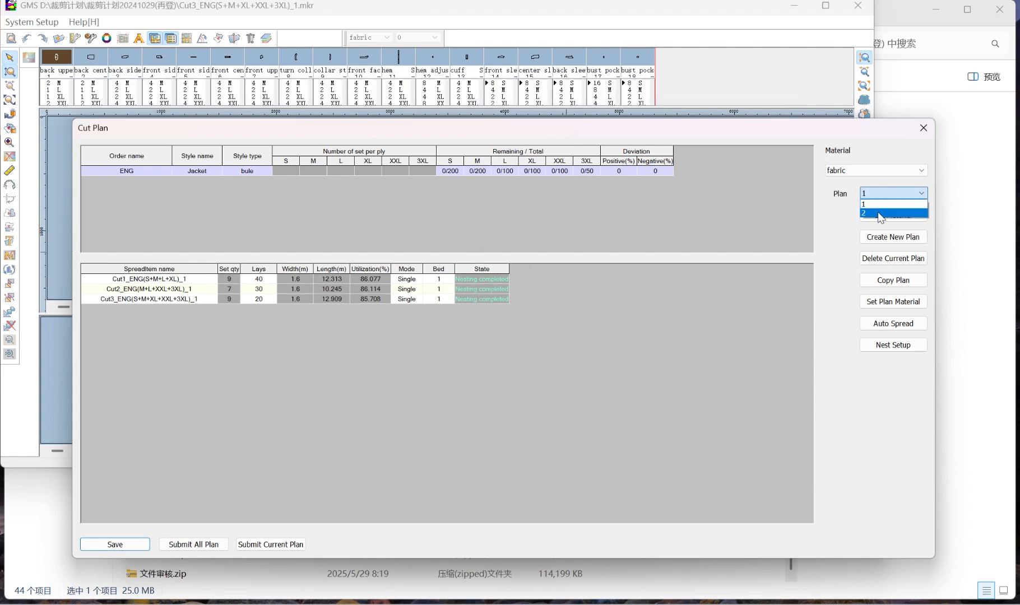
pyautogui.click(878, 213)
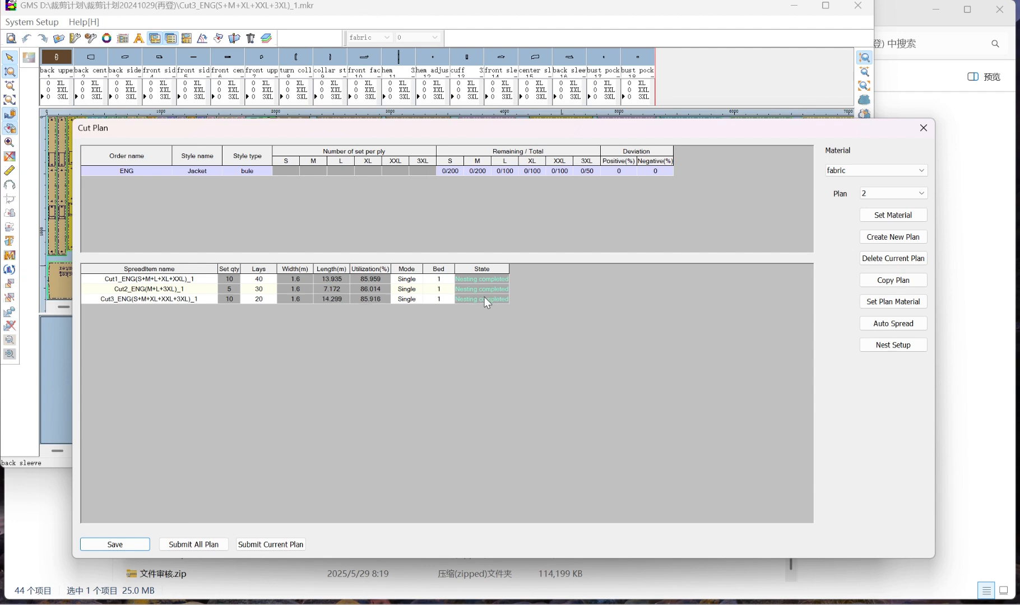
pyautogui.click(885, 170)
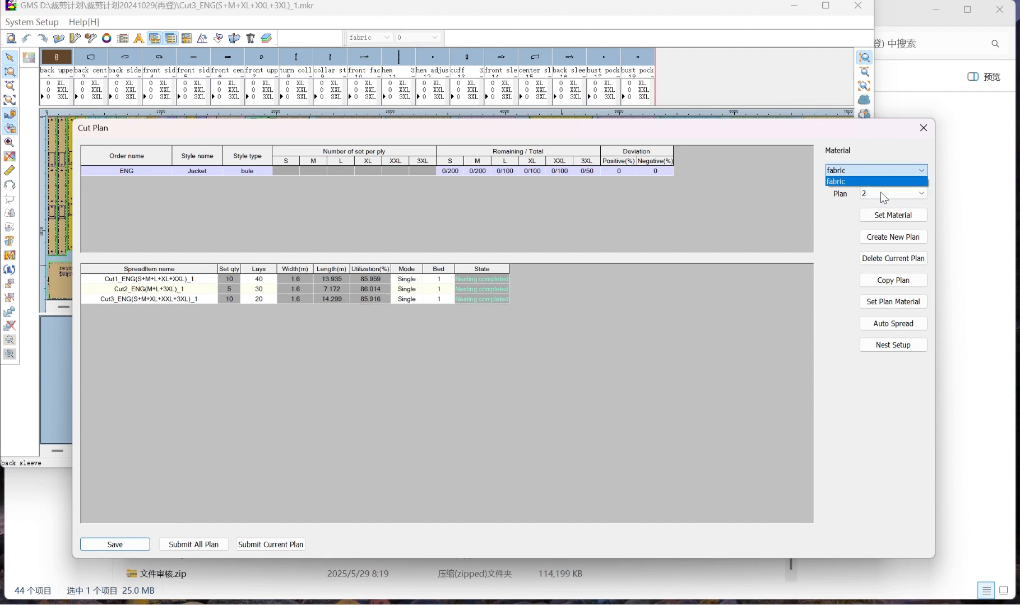
pyautogui.click(880, 194)
pyautogui.click(880, 195)
pyautogui.click(876, 206)
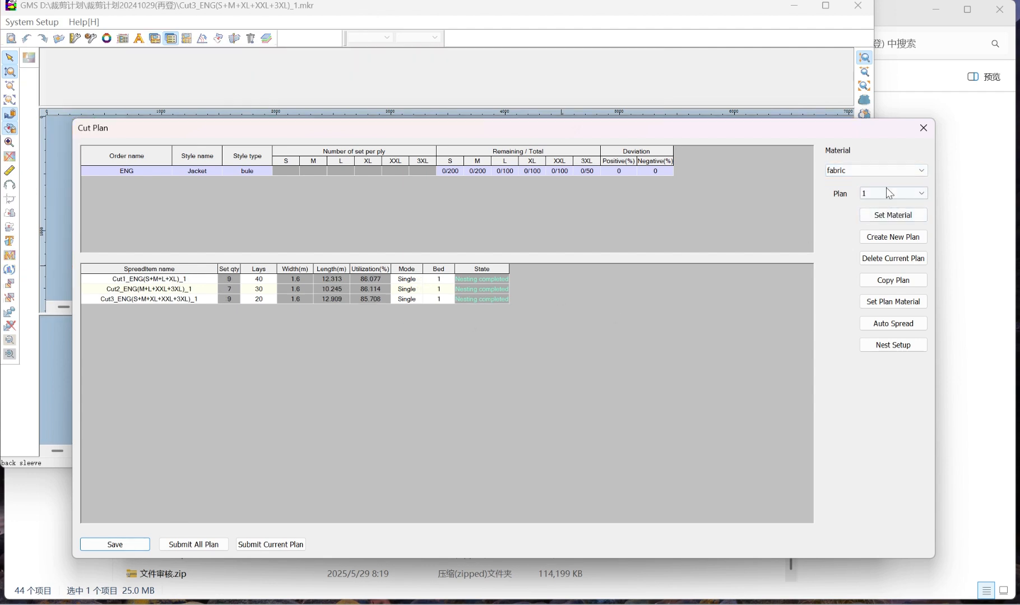
pyautogui.click(889, 194)
pyautogui.click(886, 216)
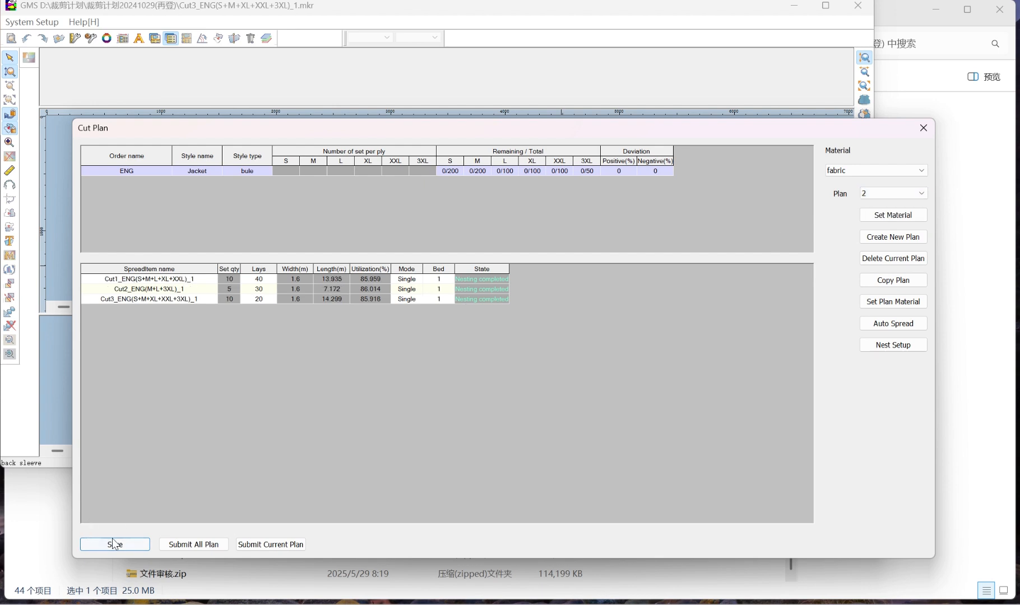
# Save the cut plans and compare fabric consumption, cost and efficiency between plan 1 and plan 2 in the plan results
pyautogui.click(133, 545)
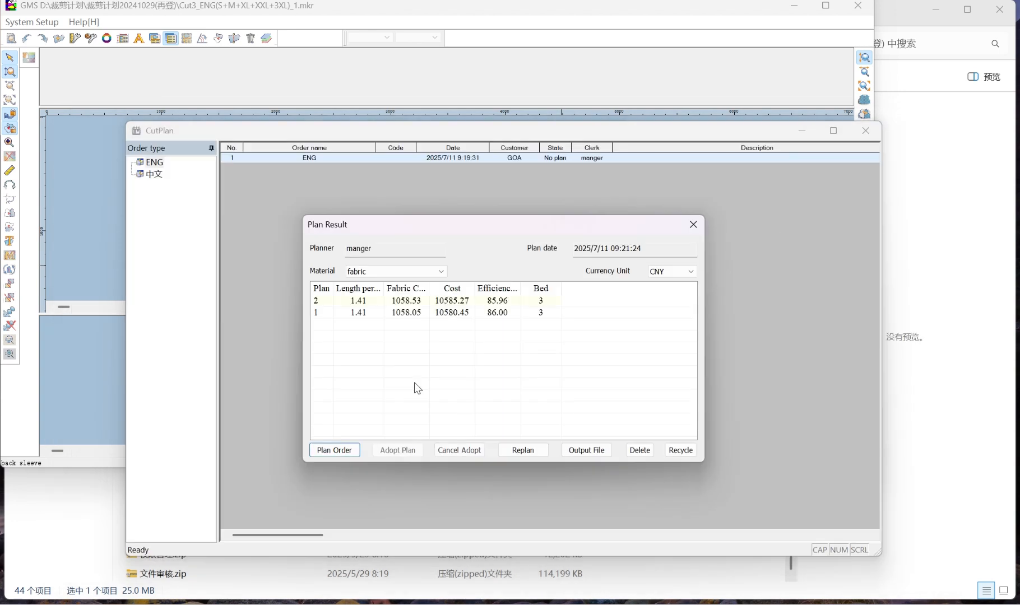
pyautogui.click(444, 313)
pyautogui.click(404, 302)
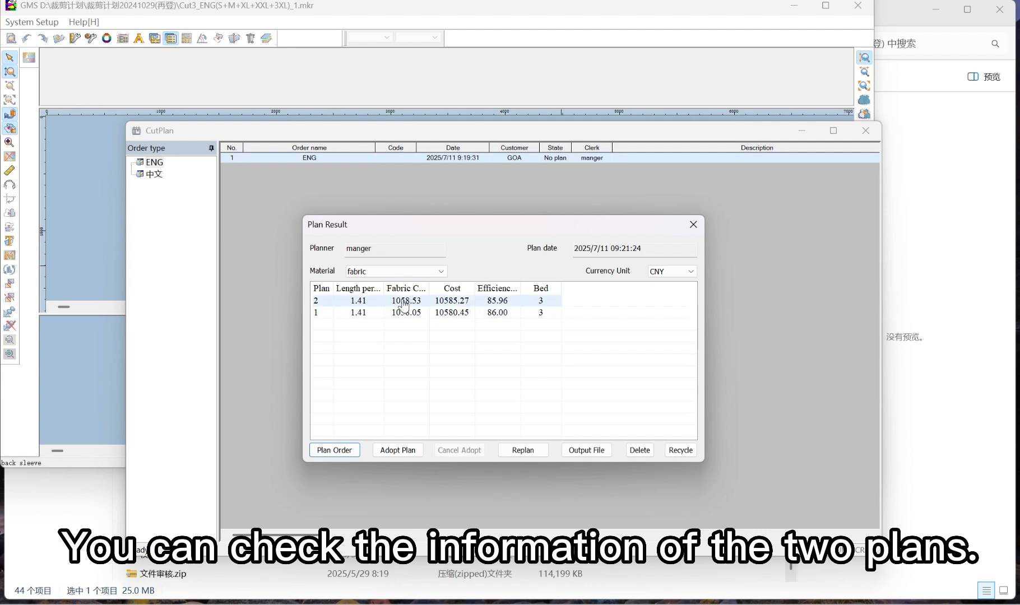
pyautogui.click(366, 312)
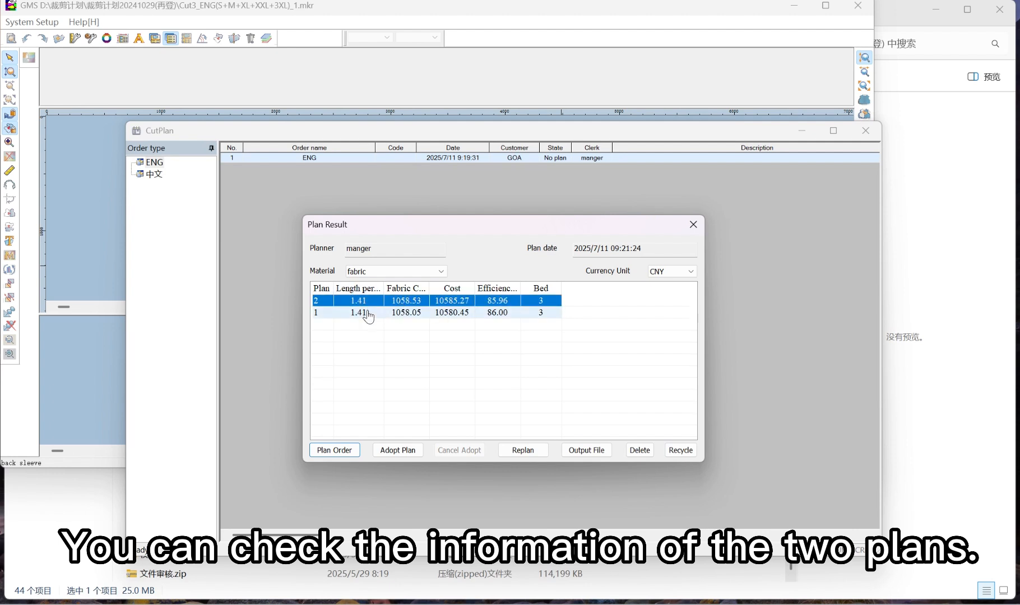
pyautogui.click(411, 302)
pyautogui.click(439, 314)
pyautogui.click(448, 301)
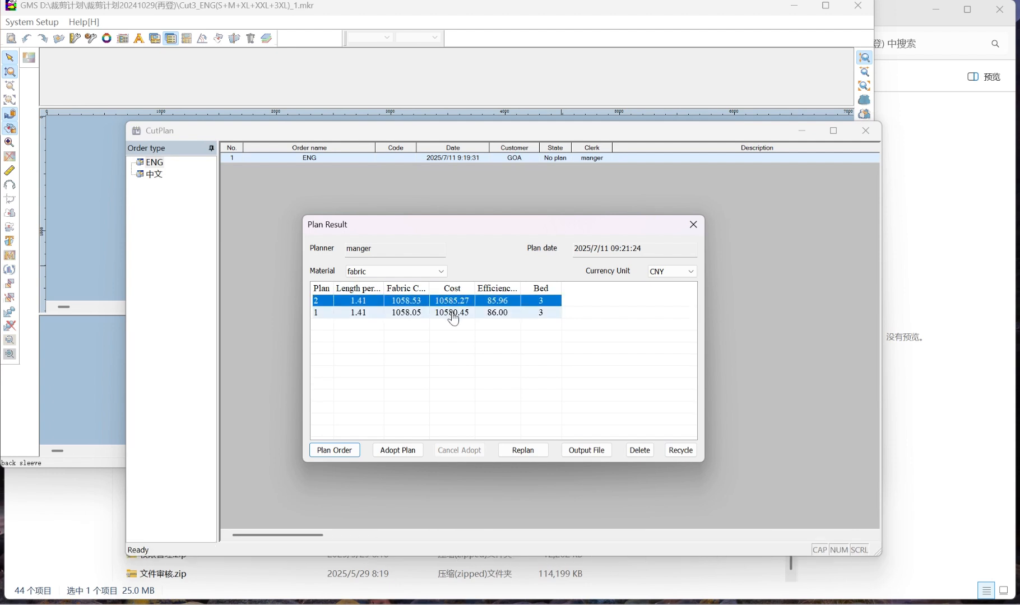
pyautogui.click(497, 312)
pyautogui.click(500, 301)
# Adopt plan 1, accept deletion of the other plan, and open the output file window for the adopted plan
pyautogui.click(504, 313)
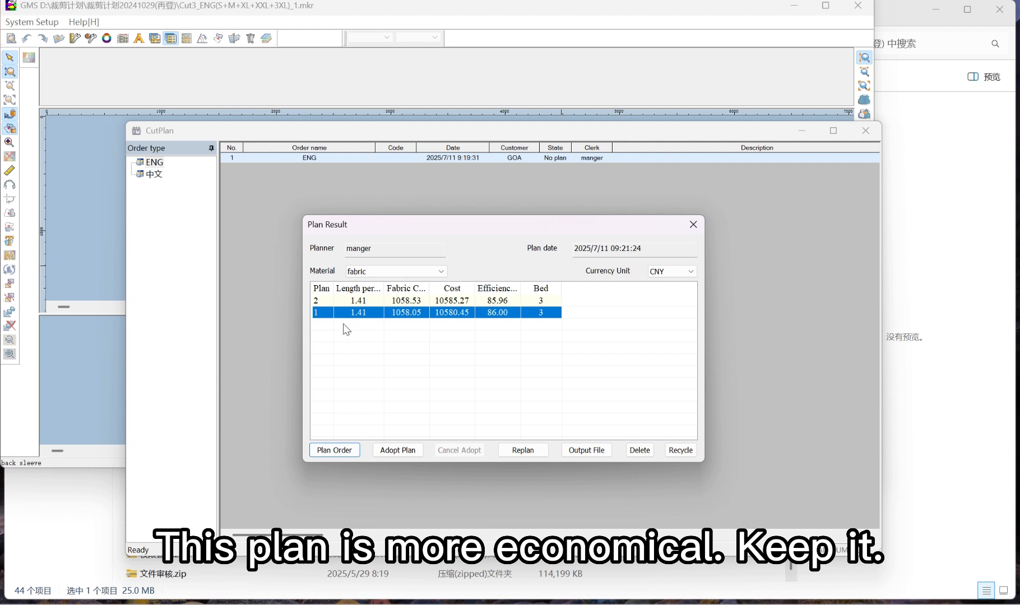
pyautogui.click(398, 451)
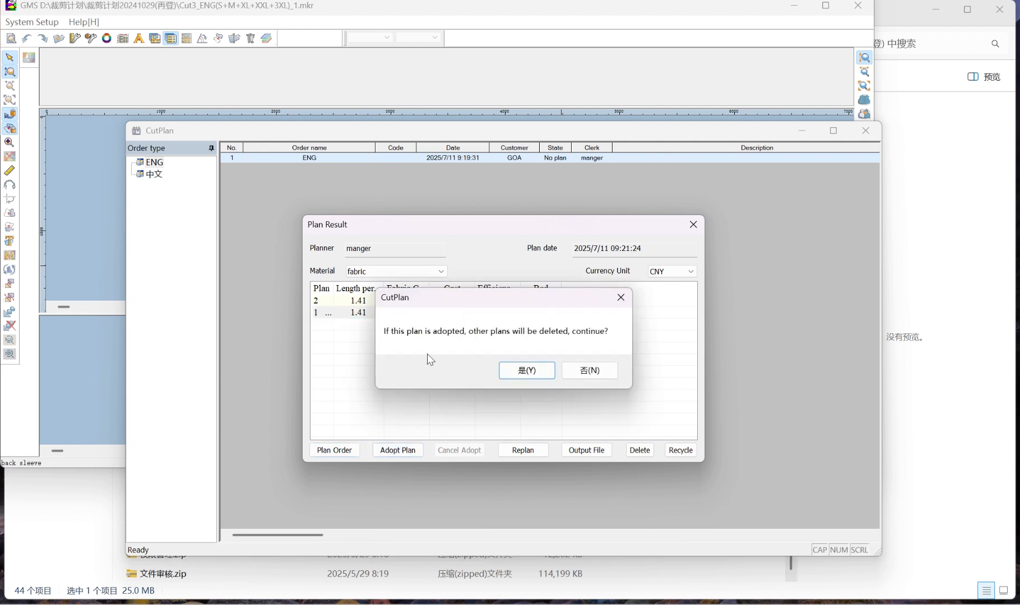
pyautogui.click(521, 372)
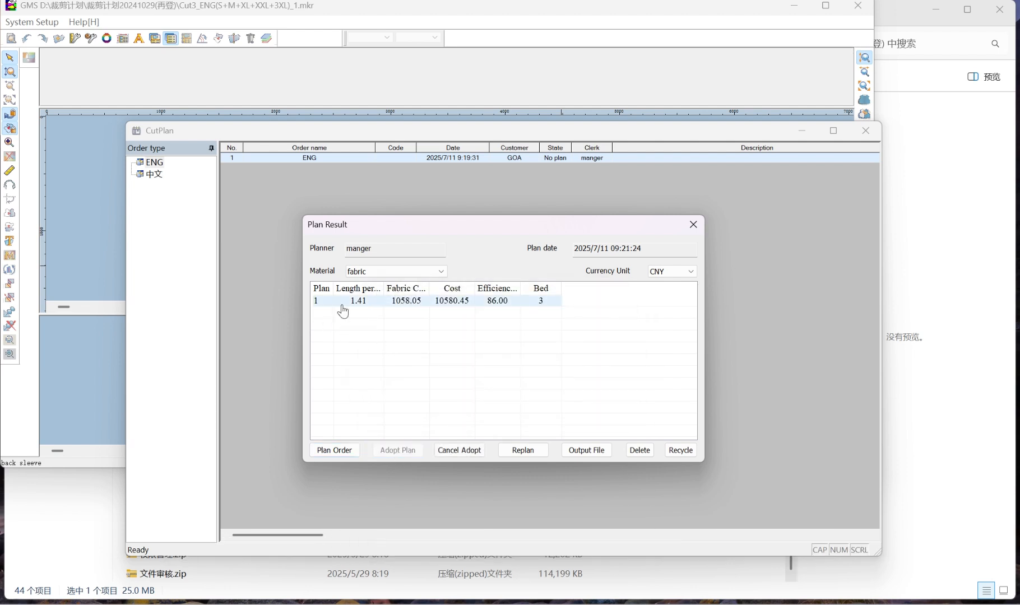
pyautogui.click(344, 306)
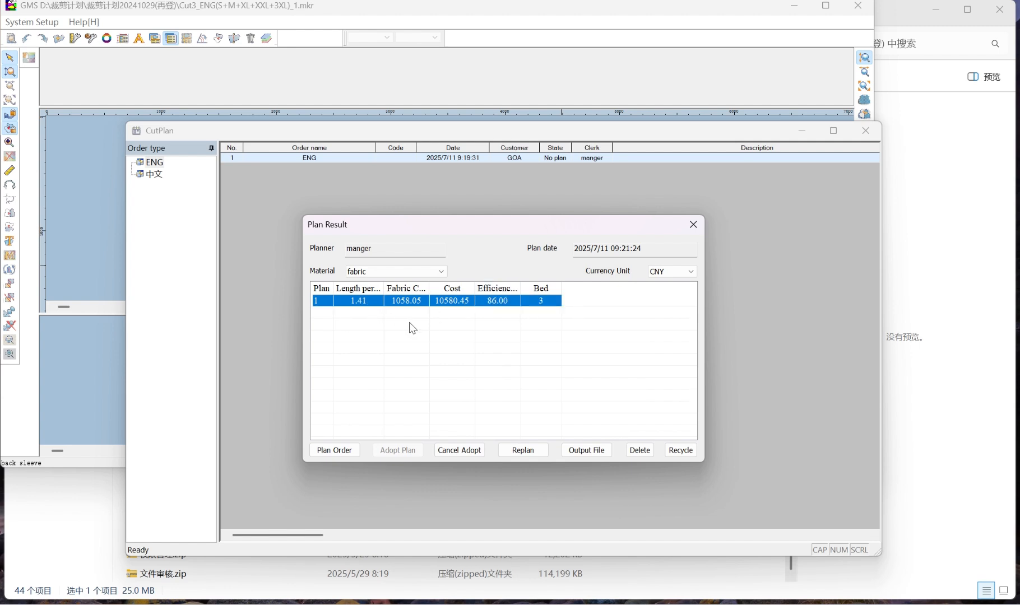
pyautogui.click(587, 450)
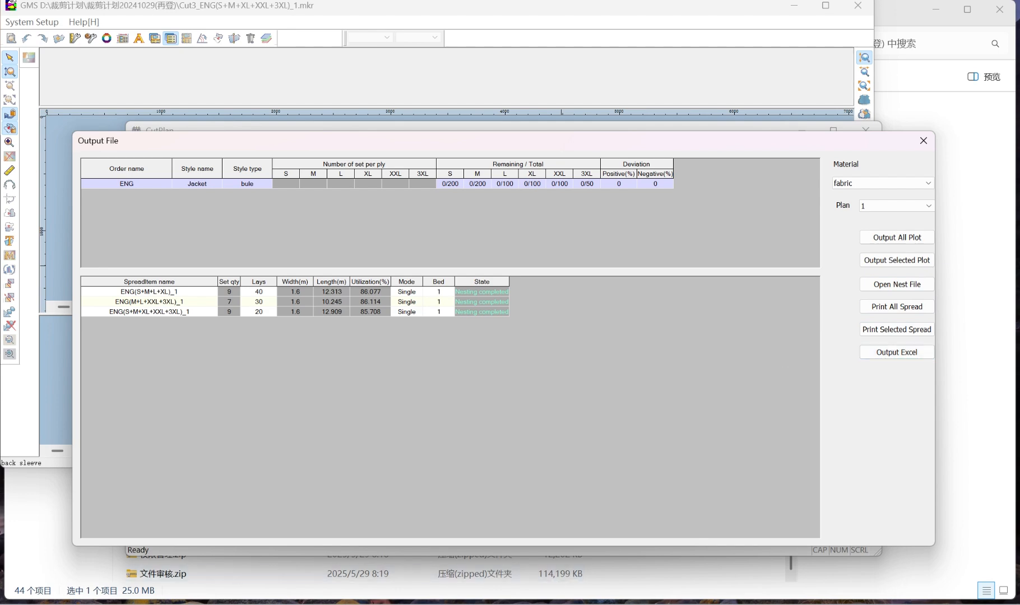
# Switch to the cutting plan program folder and launch GMS-CutPlan-BGPlot-x64.exe
pyautogui.click(532, 603)
pyautogui.click(205, 207)
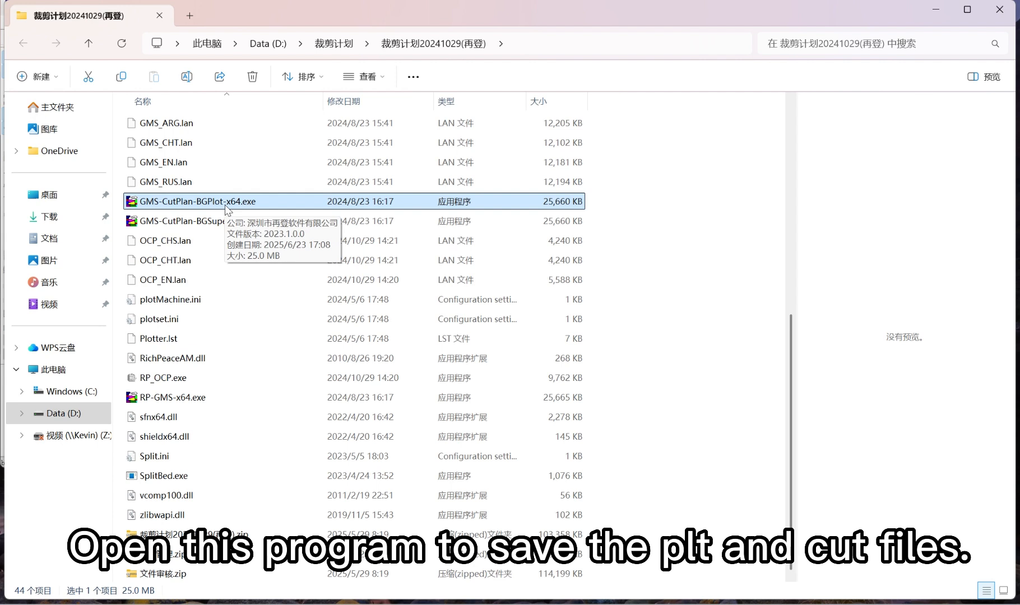
pyautogui.doubleClick(226, 203)
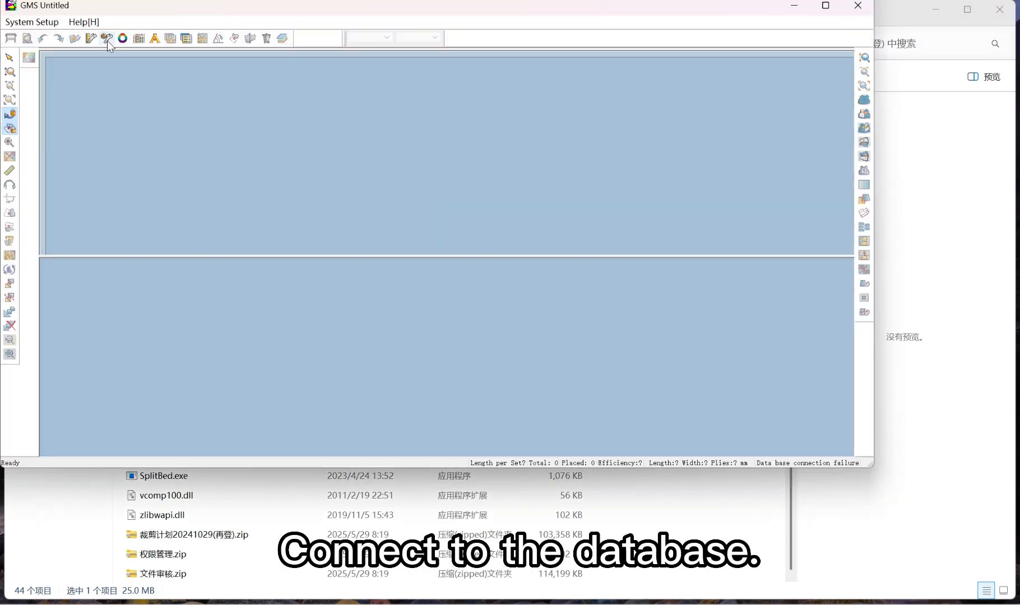
# Connect the GMS plotting program to the RPGCAD database with the filled-in login details and accept the parameter settings
pyautogui.click(106, 39)
pyautogui.click(518, 30)
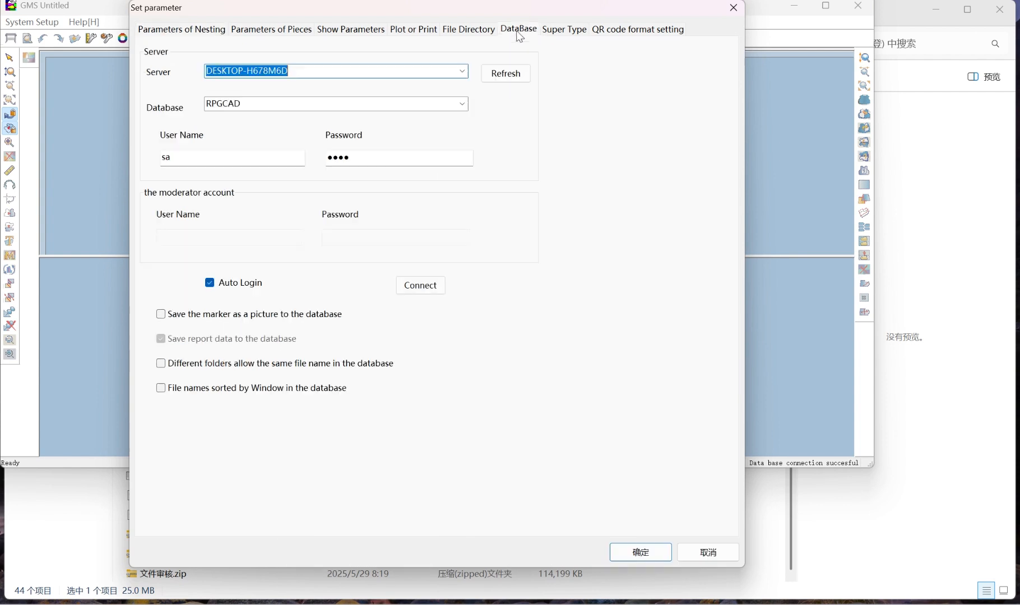
pyautogui.rightClick(245, 79)
pyautogui.click(283, 131)
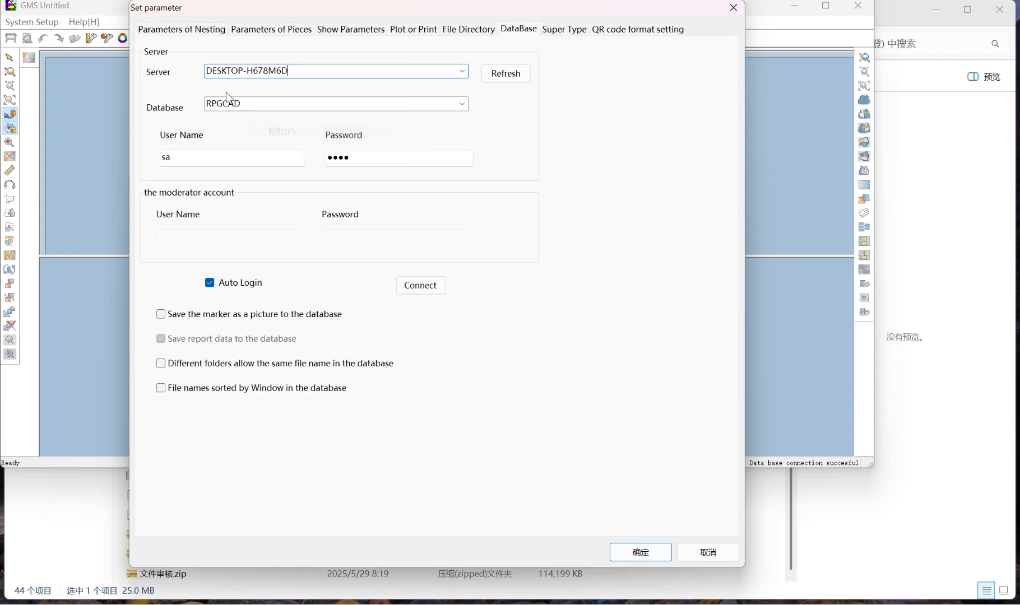
pyautogui.doubleClick(249, 102)
pyautogui.moveTo(214, 158); pyautogui.dragTo(4, 155)
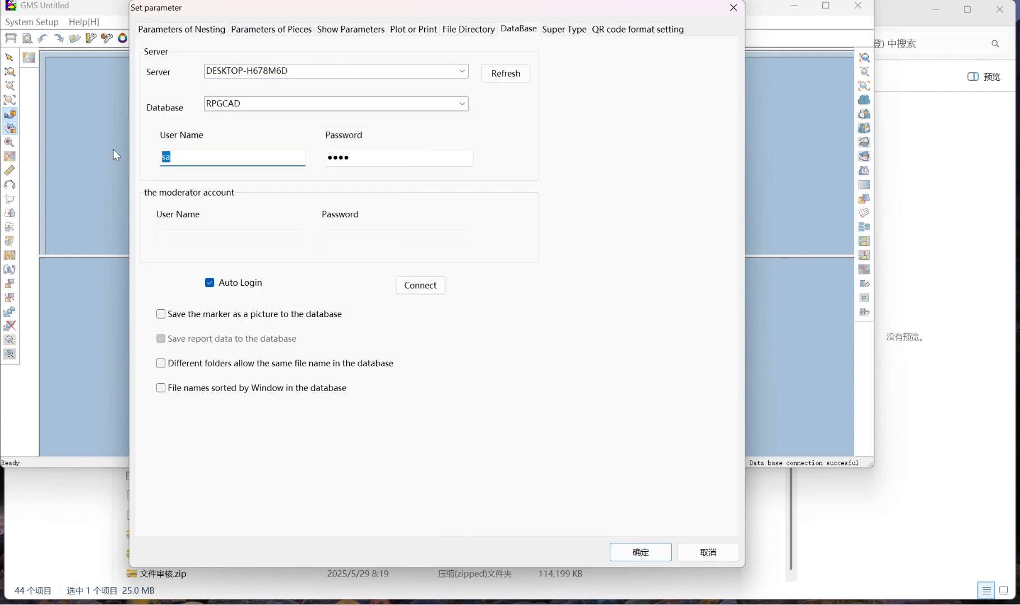
pyautogui.click(435, 291)
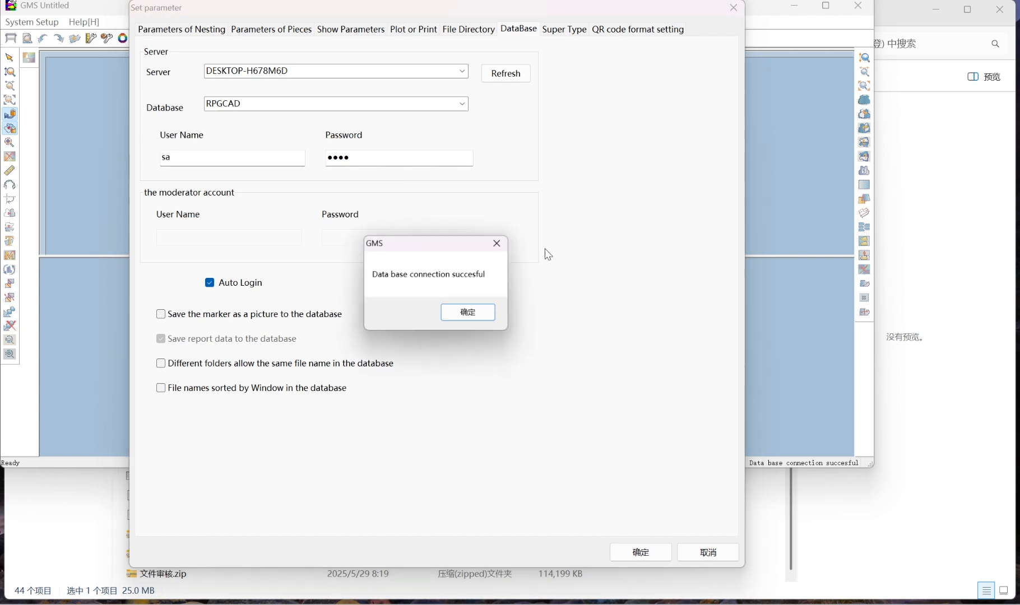
pyautogui.click(470, 314)
pyautogui.click(654, 558)
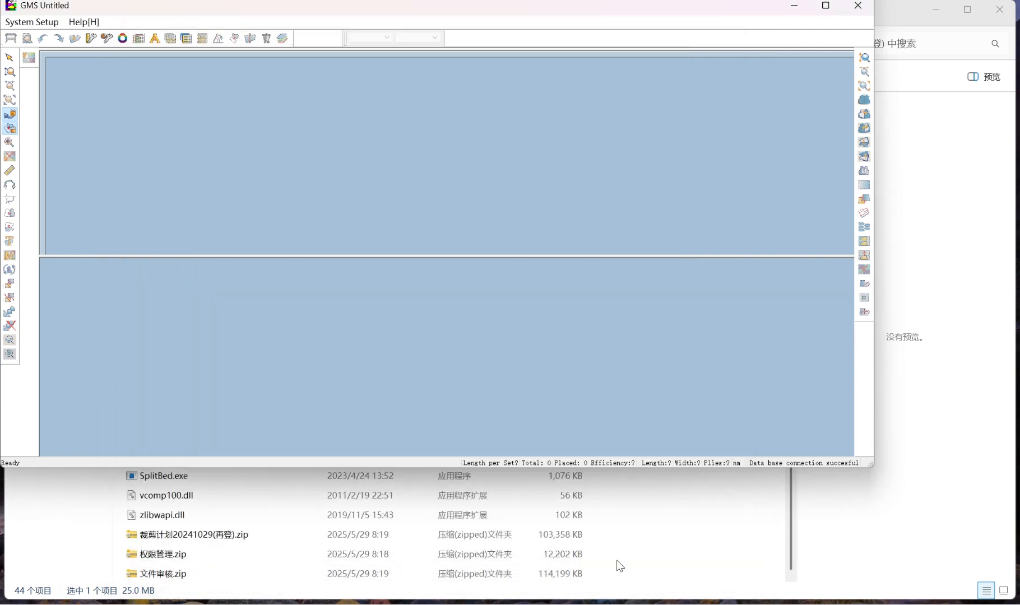
# Start outputting all plots of plan 1, choosing the GOA MJ Plotter and a custom paper size of 1700 x 500000 mm
pyautogui.click(671, 604)
pyautogui.click(897, 237)
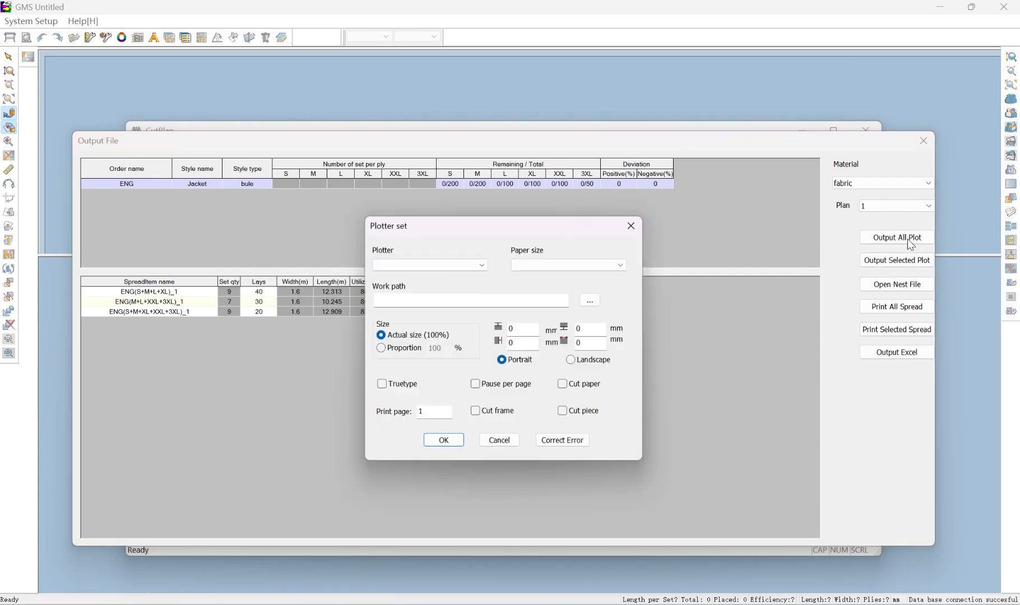
pyautogui.click(437, 264)
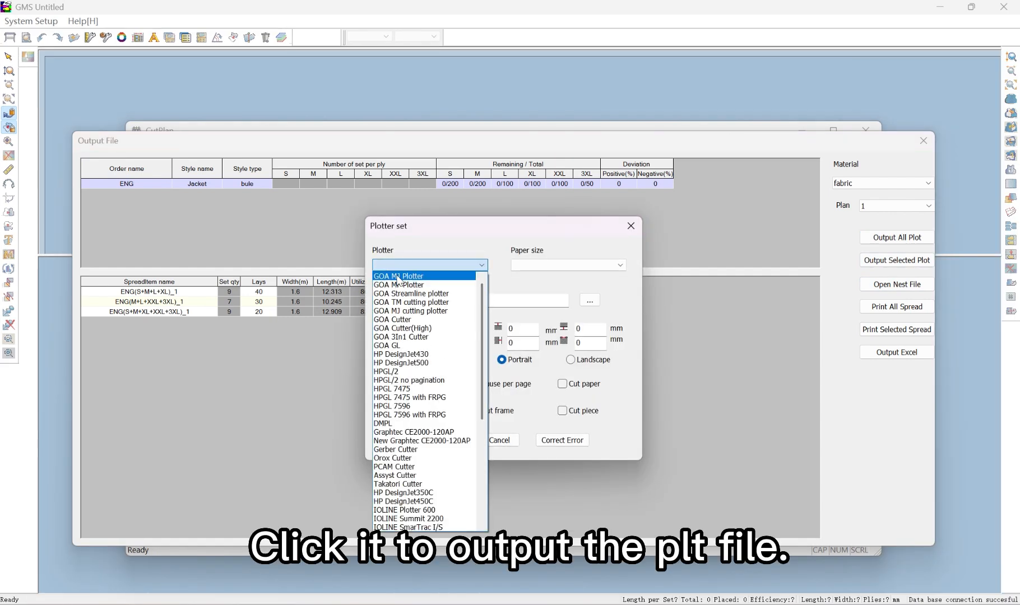
pyautogui.click(392, 277)
pyautogui.click(557, 266)
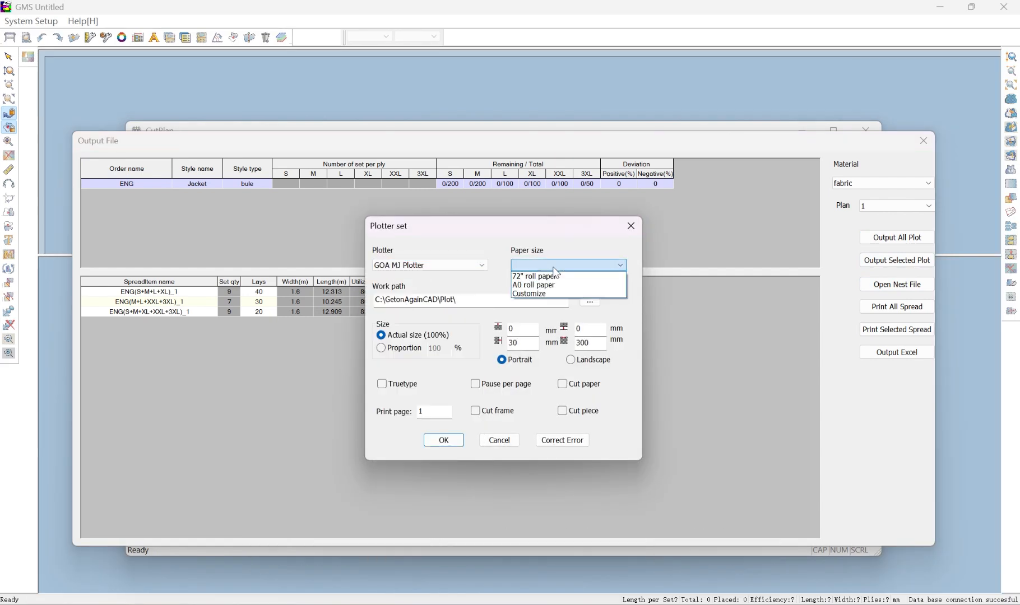
pyautogui.click(538, 294)
pyautogui.doubleClick(502, 324)
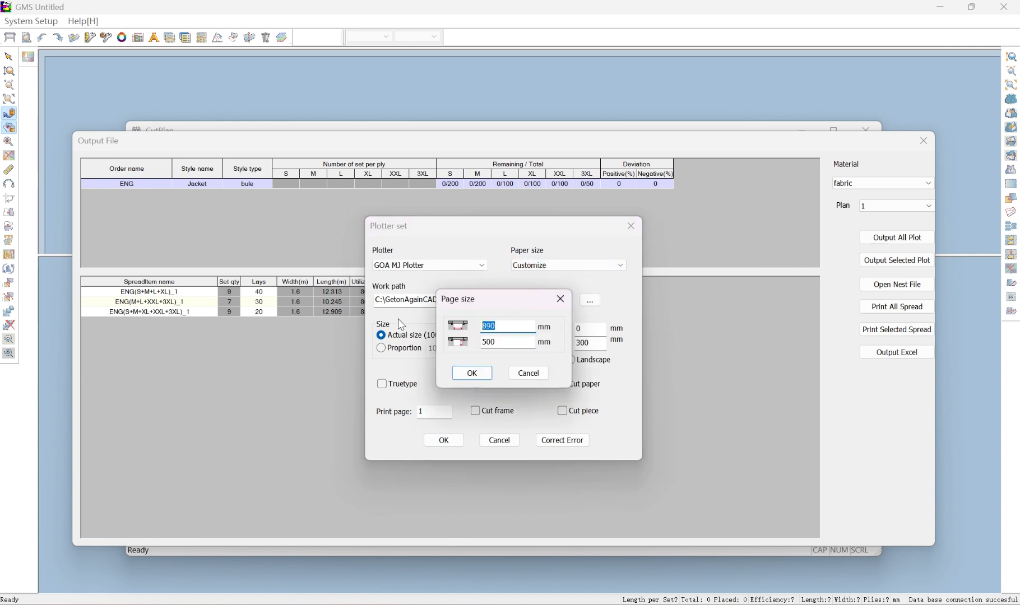
pyautogui.write('1700')
pyautogui.click(509, 342)
pyautogui.write('000')
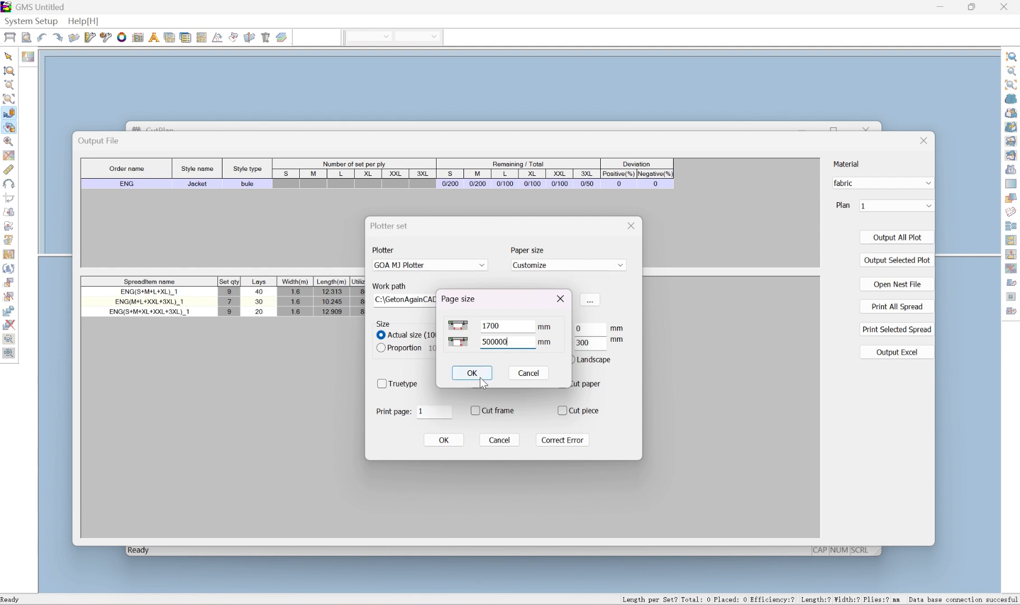
pyautogui.click(472, 372)
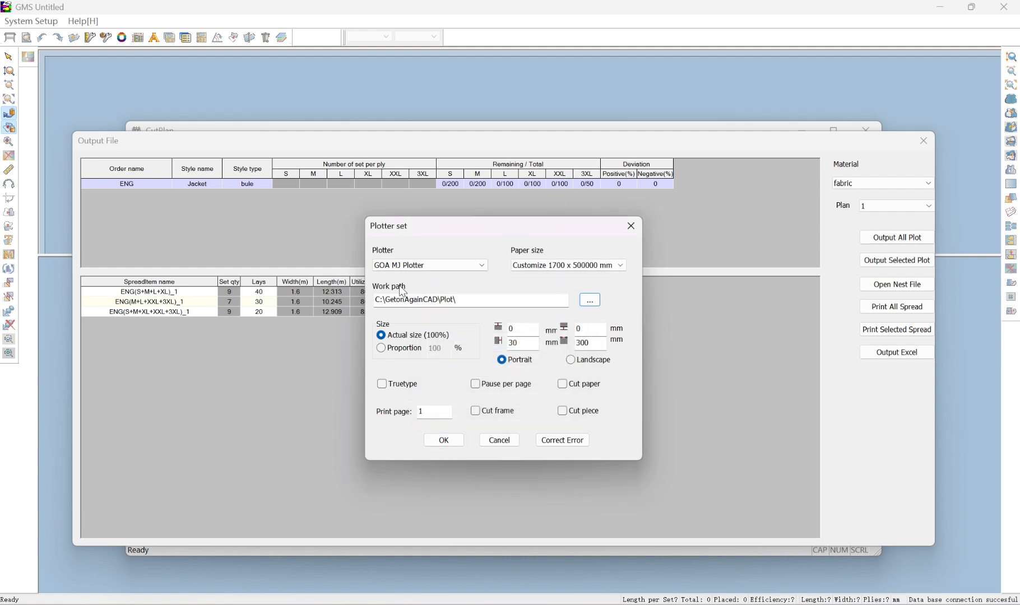
# Set the plotter work path to the PLT folder on the user's desktop and confirm the plot output
pyautogui.click(591, 303)
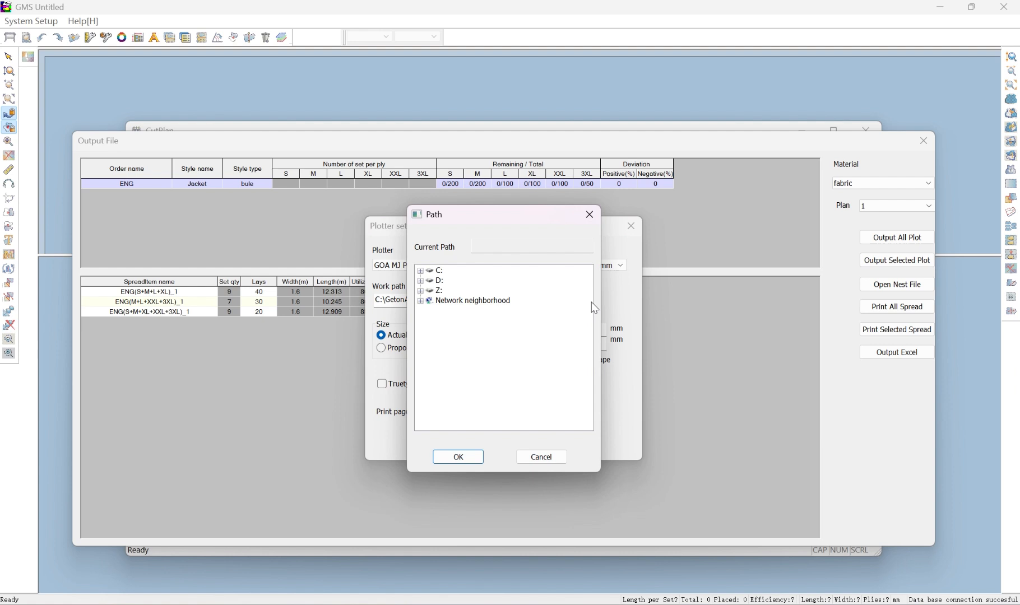
pyautogui.click(421, 272)
pyautogui.scroll(-2, 448, 361)
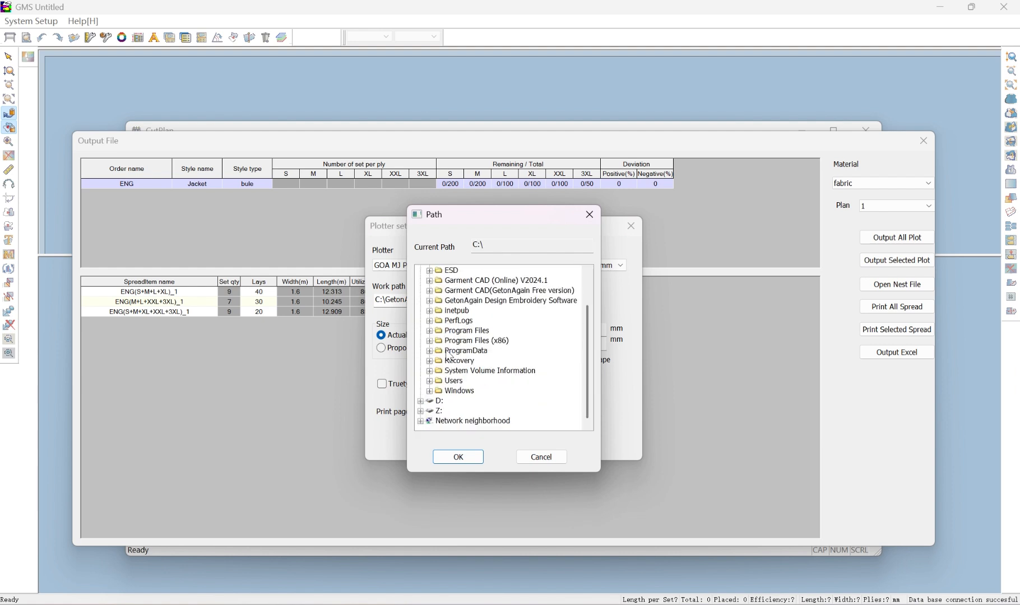
pyautogui.click(430, 381)
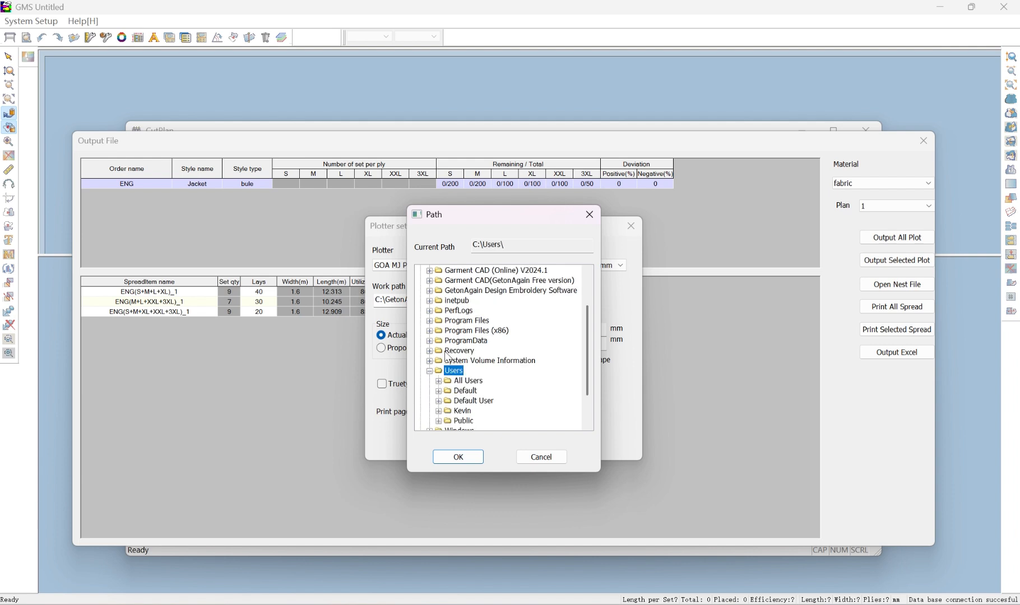
pyautogui.scroll(-2, 447, 356)
pyautogui.click(439, 371)
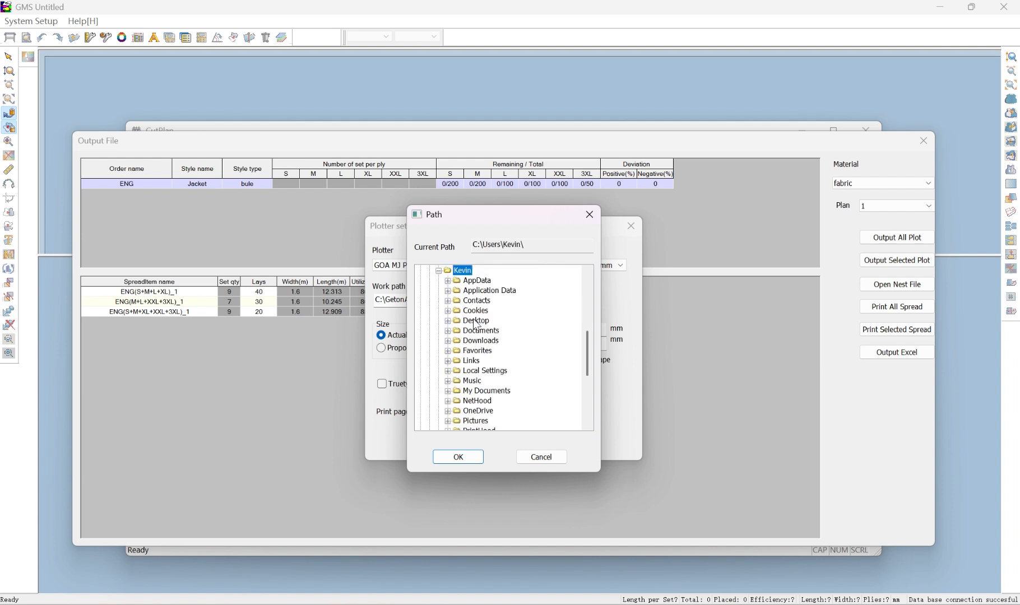
pyautogui.click(447, 321)
pyautogui.click(466, 331)
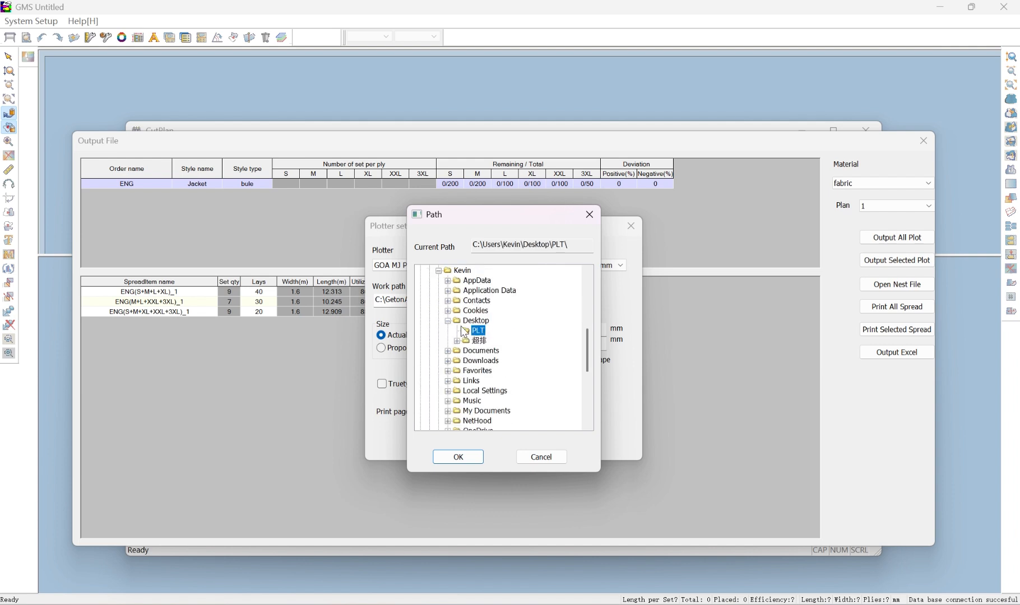
pyautogui.click(474, 459)
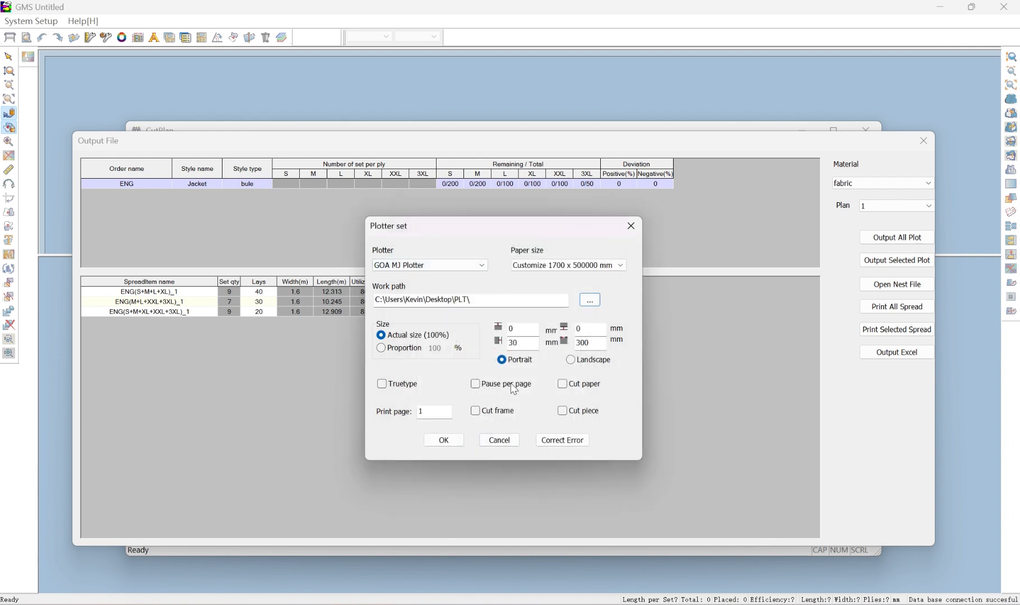
pyautogui.click(450, 443)
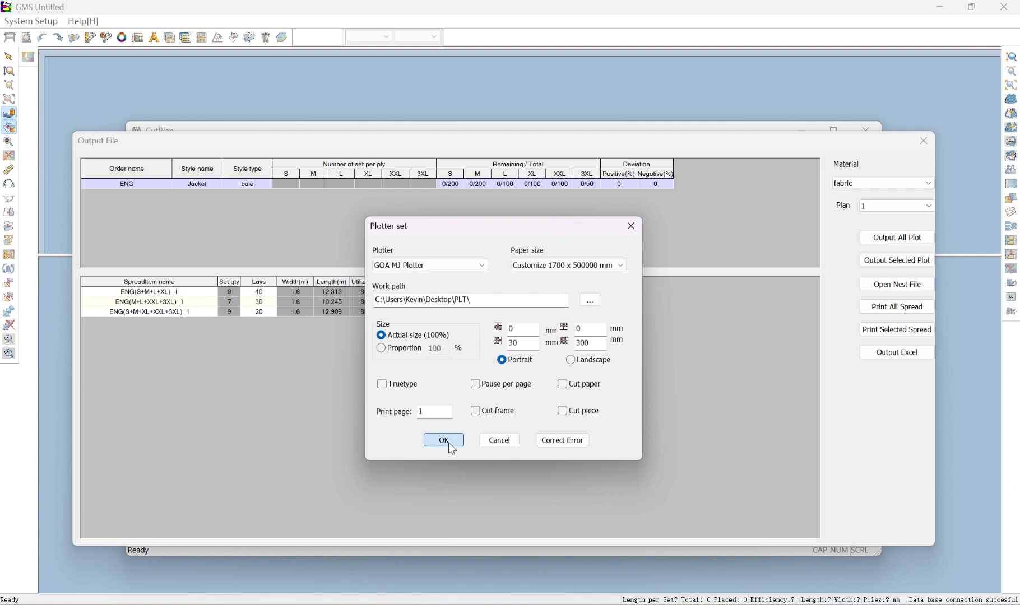
pyautogui.click(503, 372)
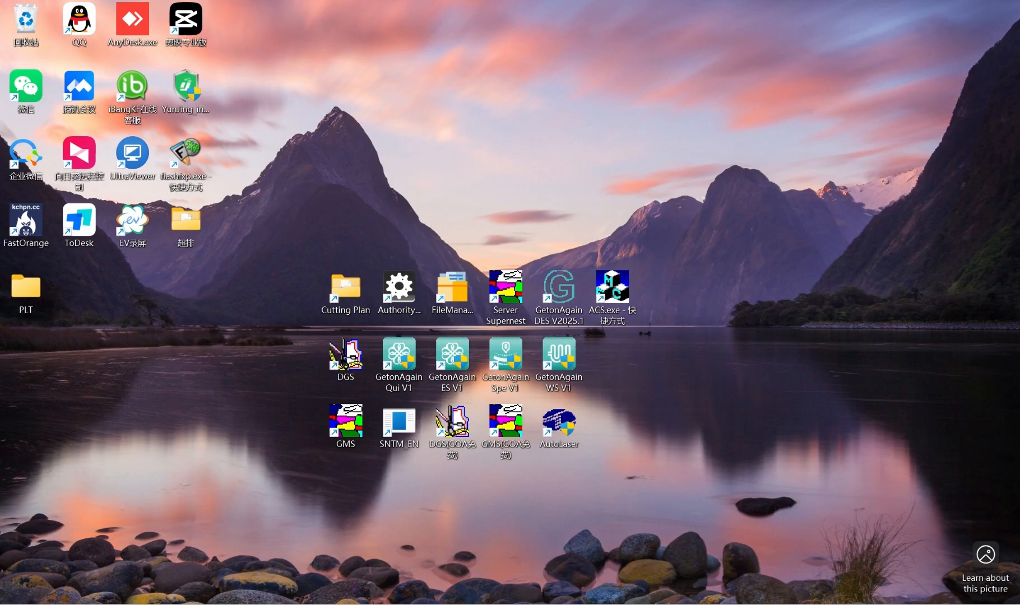
# Open the PLT folder on the desktop and check the saved PLT files
pyautogui.doubleClick(27, 290)
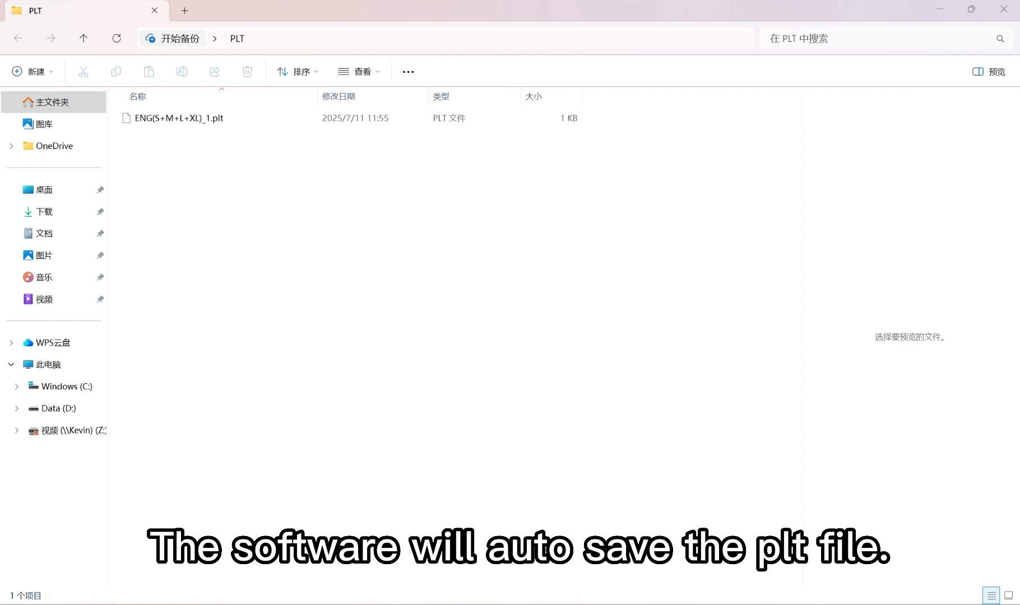
pyautogui.click(615, 373)
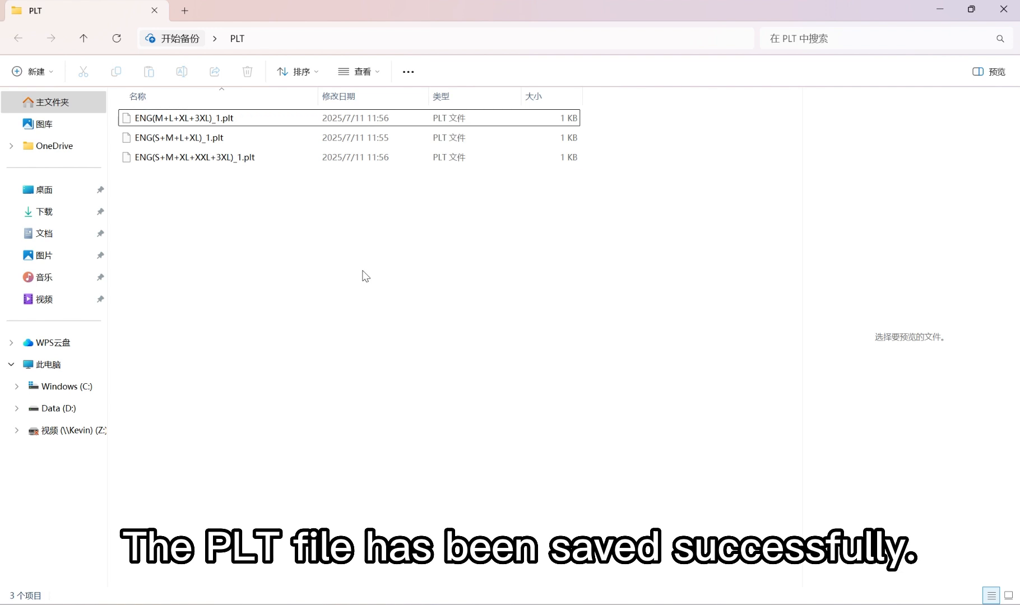
# Return to the output file window and open the print preview of the marker report for all spreads
pyautogui.click(659, 604)
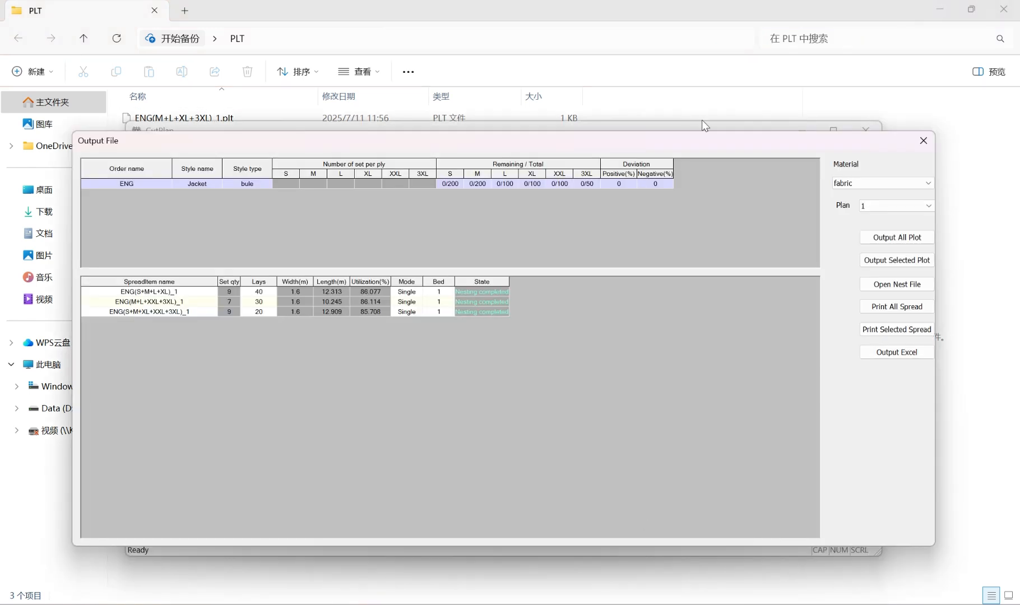
pyautogui.click(899, 308)
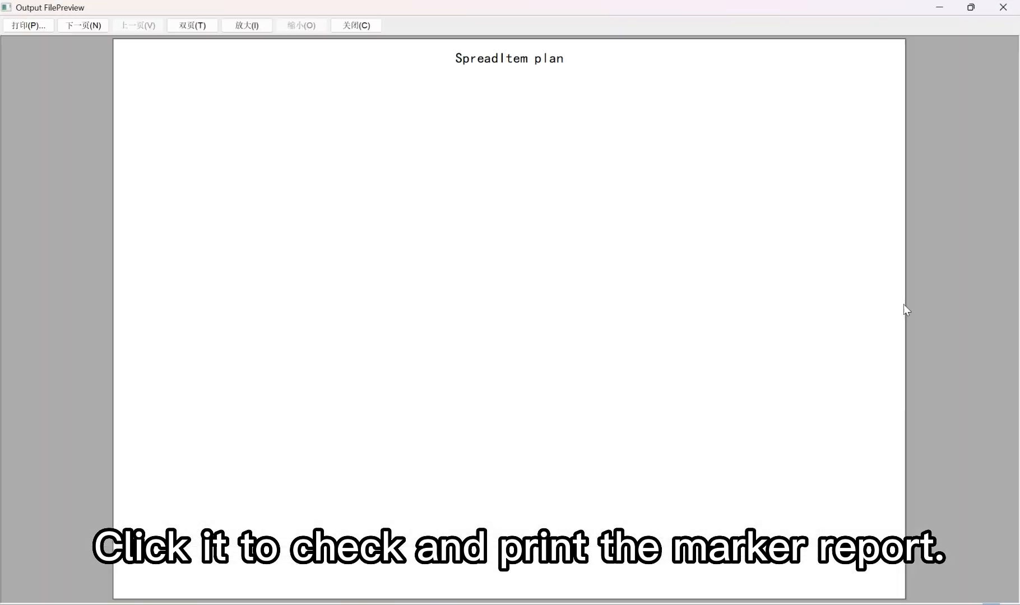